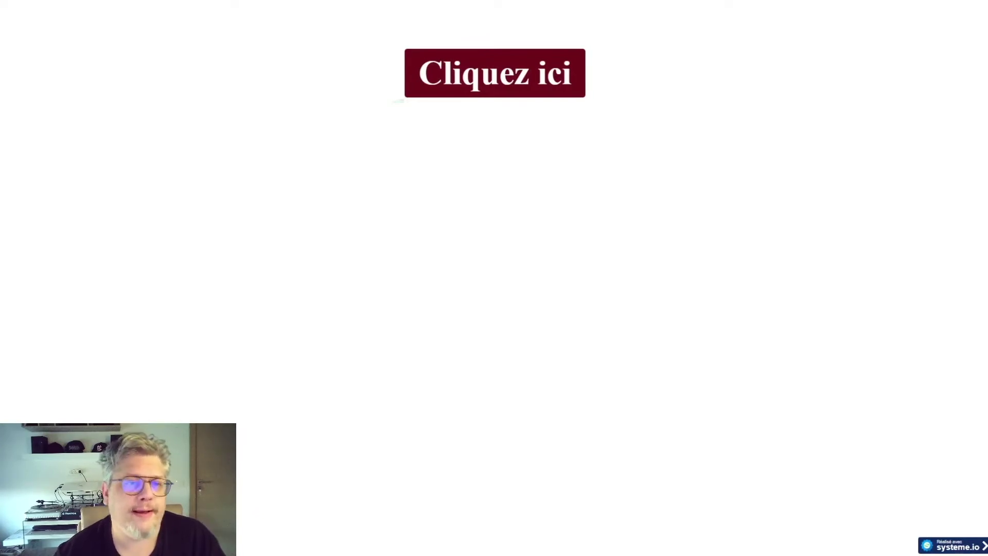
Close the page preview and deselect the dark red button in the page editor
{"action": "key", "text": "ctrl+w"}
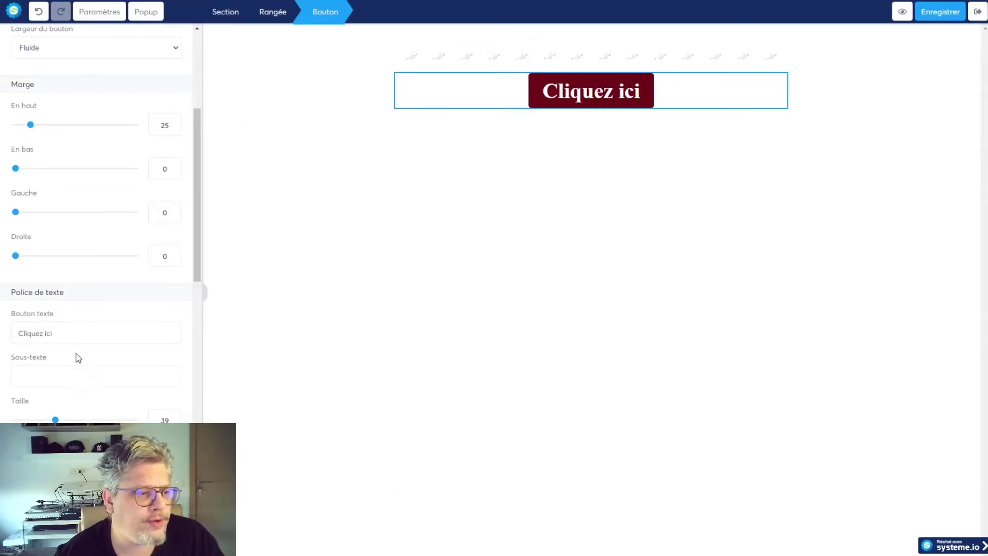
{"action": "scroll", "coordinate": [79, 358], "scroll_direction": "down", "scroll_amount": 1}
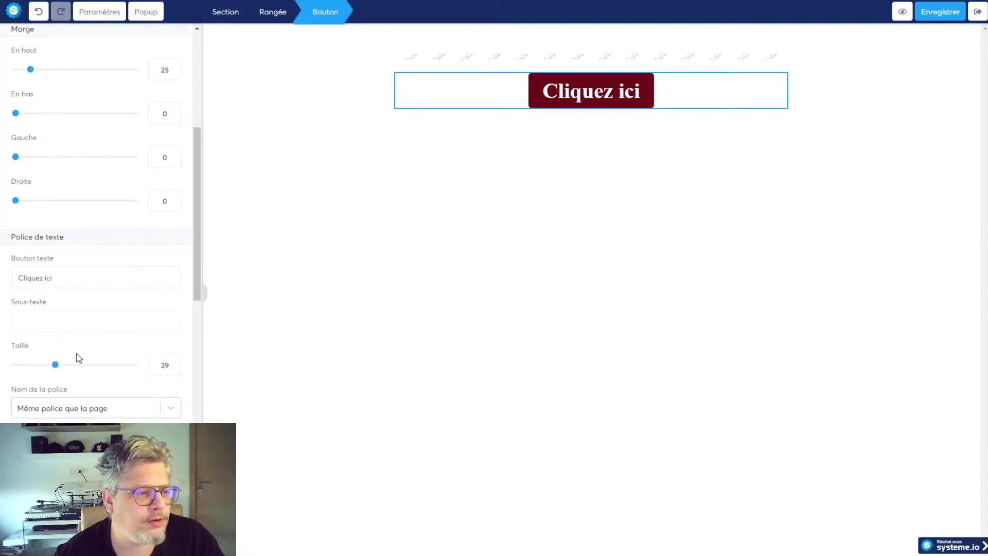
{"action": "left_click", "coordinate": [311, 279]}
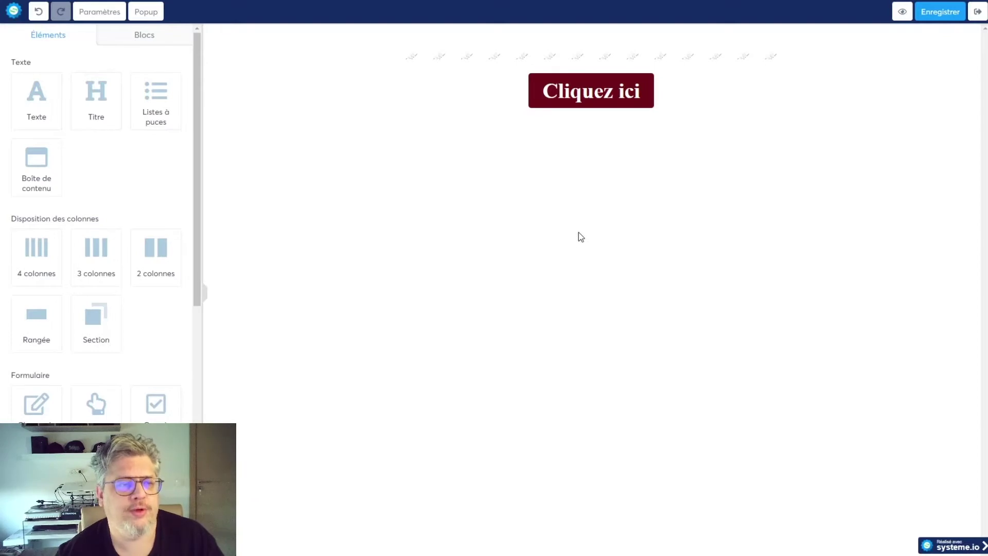
Add a new button below the dark red one and insert an HTML code element just above the new button
{"action": "scroll", "coordinate": [131, 319], "scroll_direction": "down", "scroll_amount": 3}
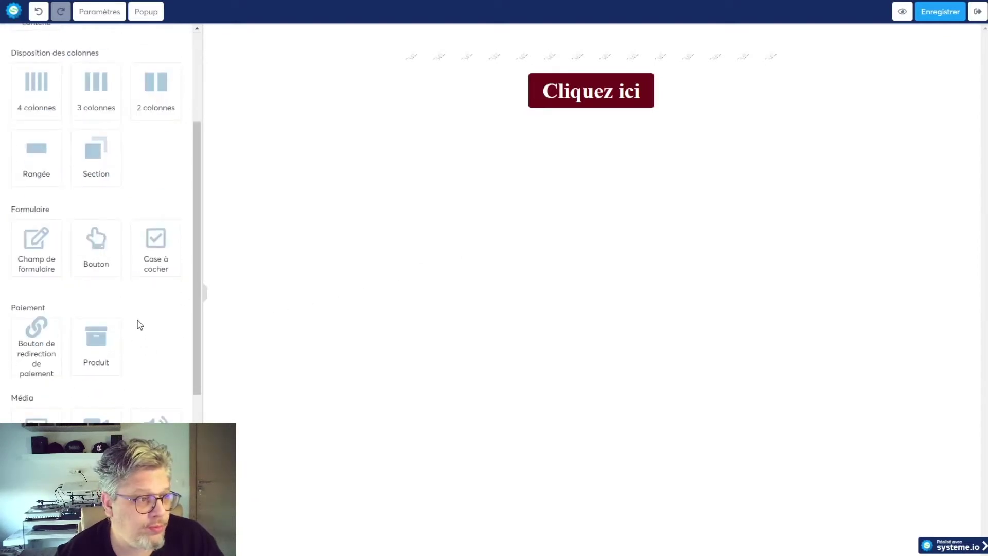
{"action": "scroll", "coordinate": [125, 324], "scroll_direction": "down", "scroll_amount": 3}
{"action": "scroll", "coordinate": [128, 309], "scroll_direction": "up", "scroll_amount": 3}
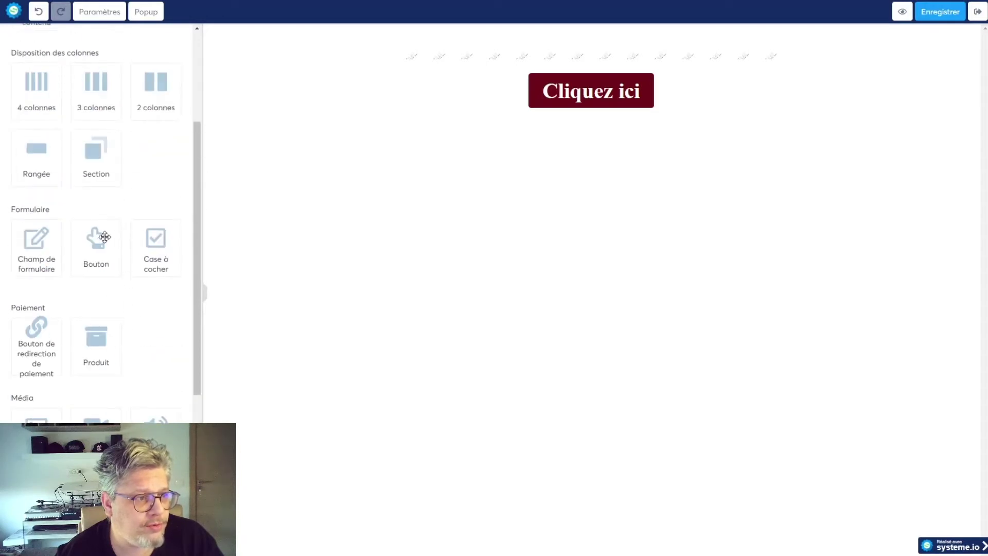
{"action": "left_click_drag", "start_coordinate": [97, 237], "coordinate": [585, 140]}
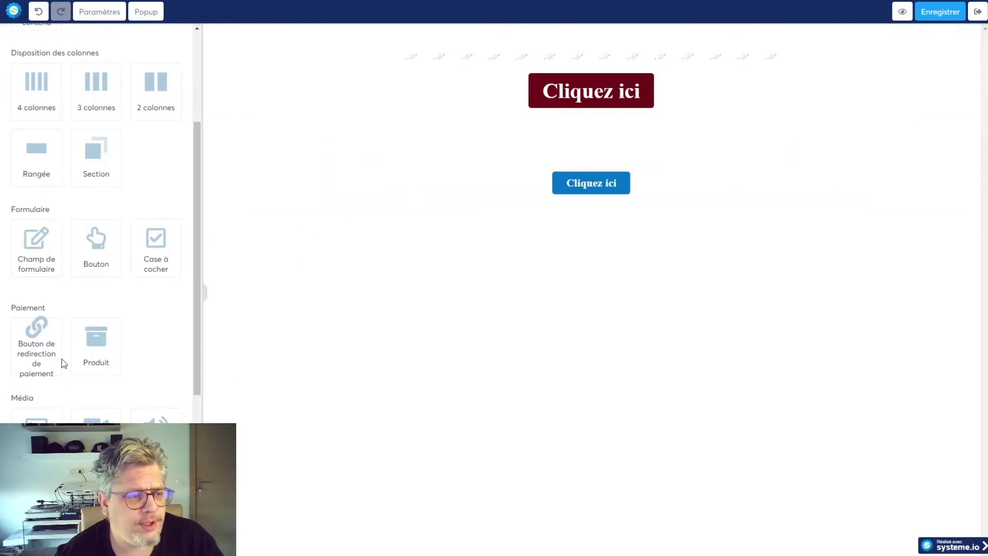
{"action": "scroll", "coordinate": [119, 408], "scroll_direction": "down", "scroll_amount": 4}
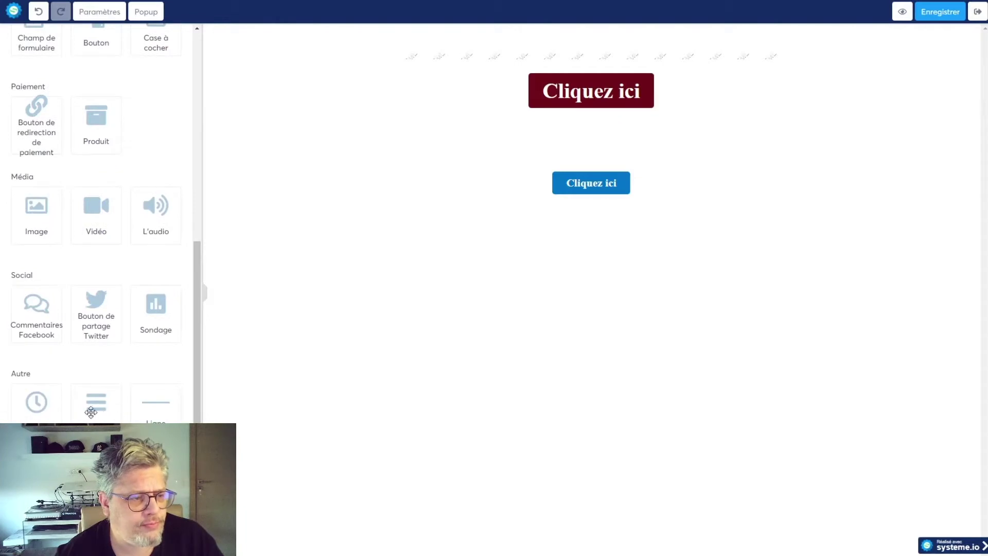
{"action": "left_click_drag", "start_coordinate": [37, 477], "coordinate": [595, 182]}
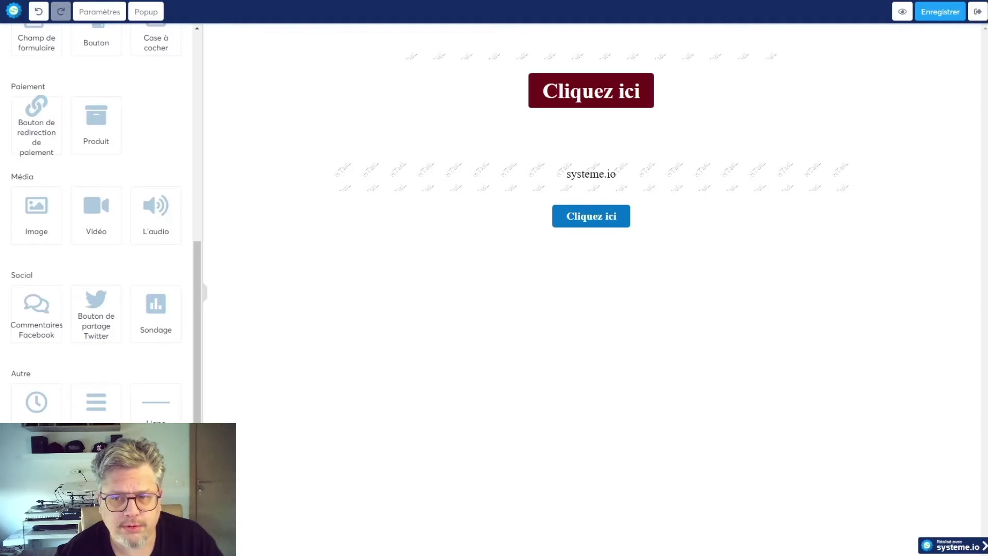
Look up the blue button's ID in its settings and replace the HTML element's default code with button-8488d62d
{"action": "left_click", "coordinate": [585, 218]}
{"action": "scroll", "coordinate": [96, 221], "scroll_direction": "down", "scroll_amount": 15}
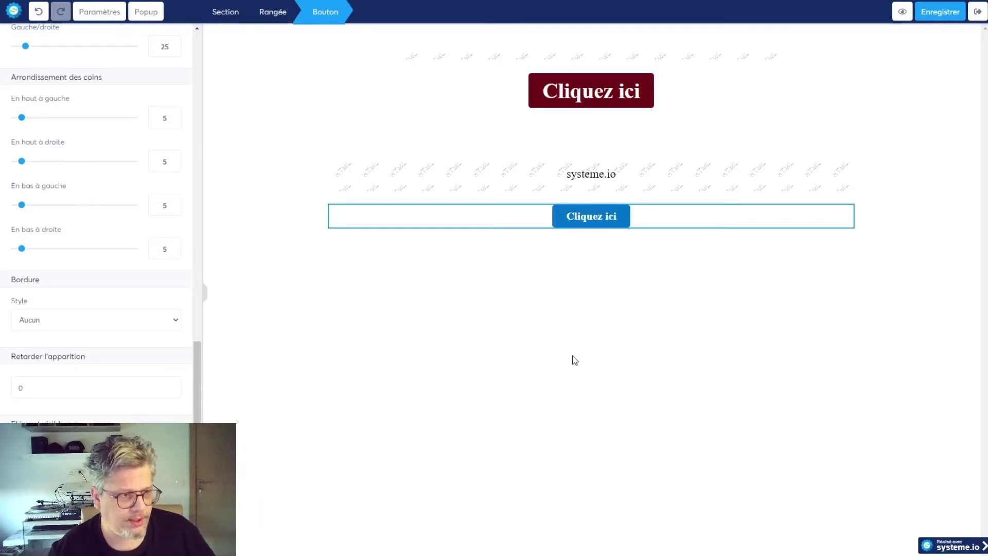
{"action": "left_click", "coordinate": [362, 256]}
{"action": "left_click", "coordinate": [616, 173]}
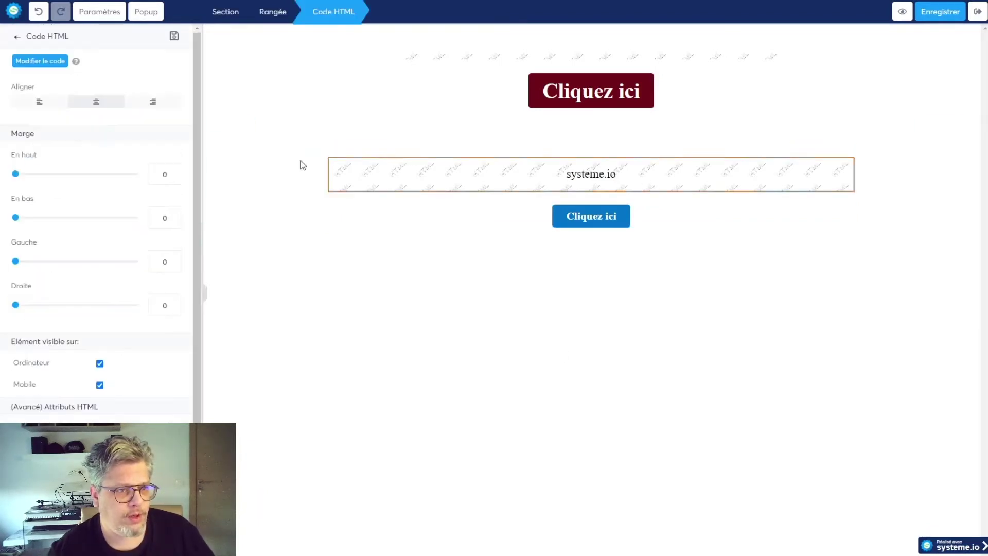
{"action": "left_click", "coordinate": [38, 63]}
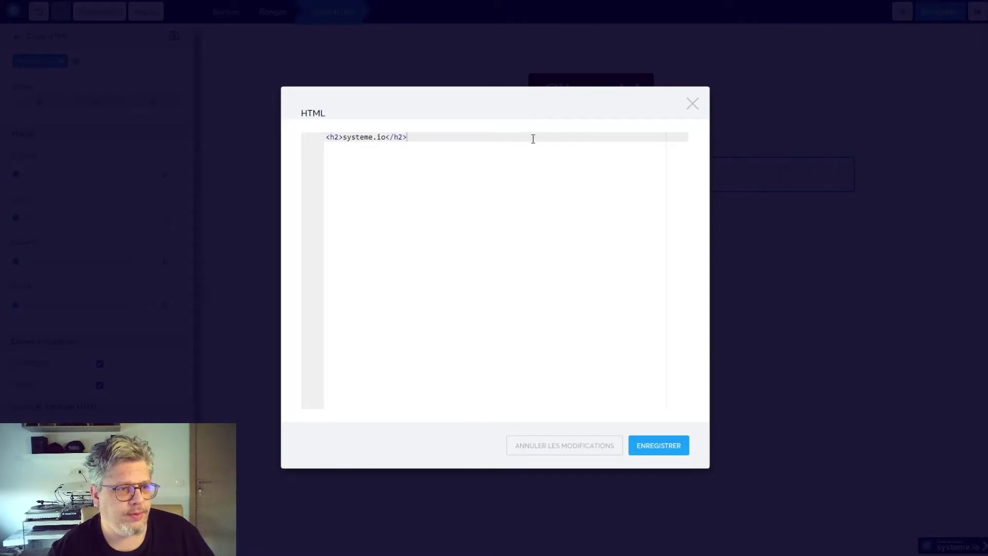
{"action": "key", "text": "ctrl+a"}
{"action": "type", "text": "button-8488d62d"}
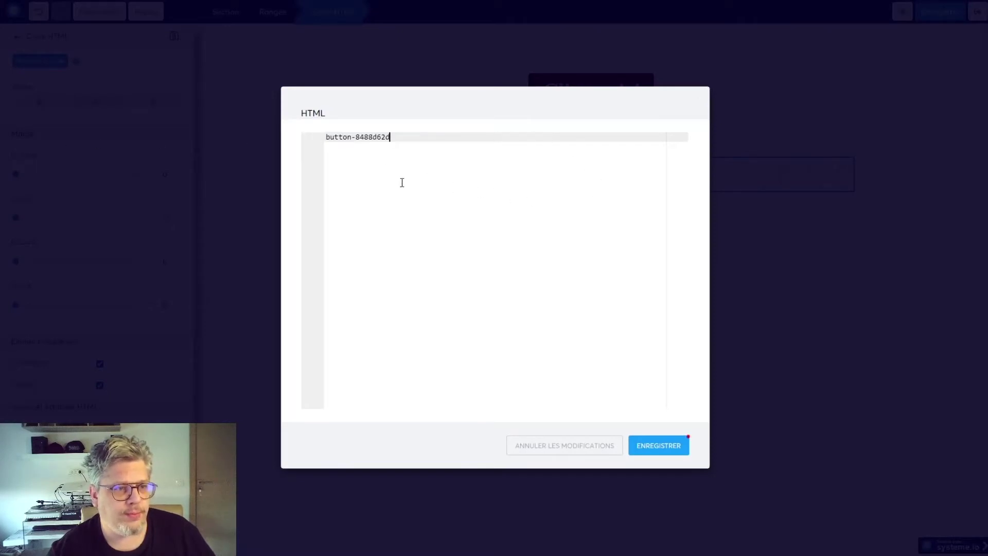
Paste the copied <style> block with the button hover and moveInBottom animation rules two lines below the ID in the HTML code
{"action": "key", "text": "Return"}
{"action": "key", "text": "Return"}
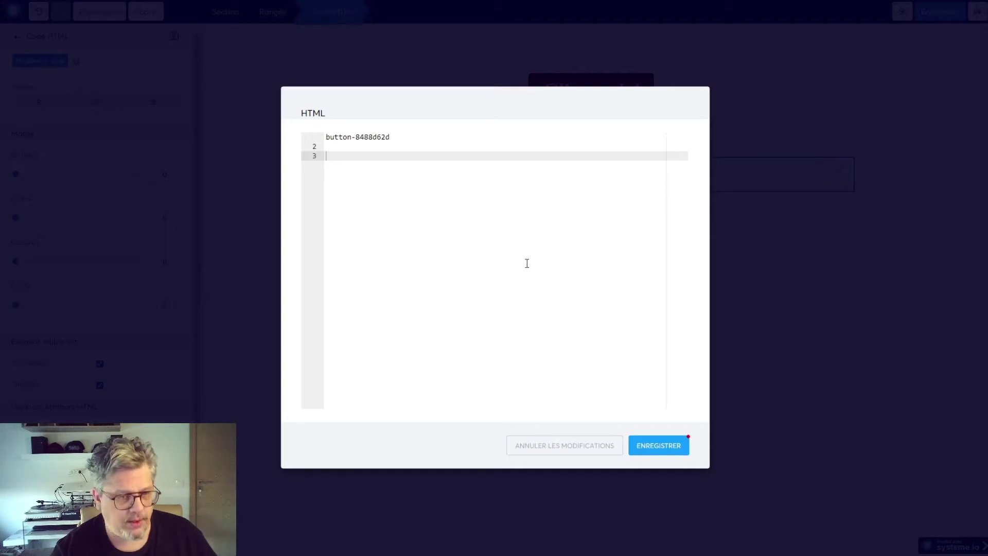
{"action": "key", "text": "ctrl+v"}
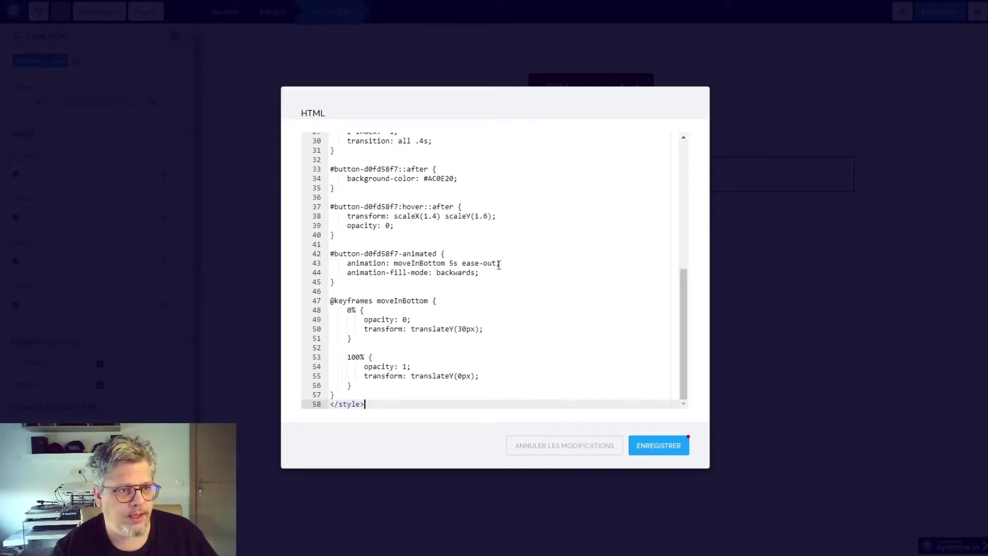
{"action": "scroll", "coordinate": [419, 284], "scroll_direction": "up", "scroll_amount": 3}
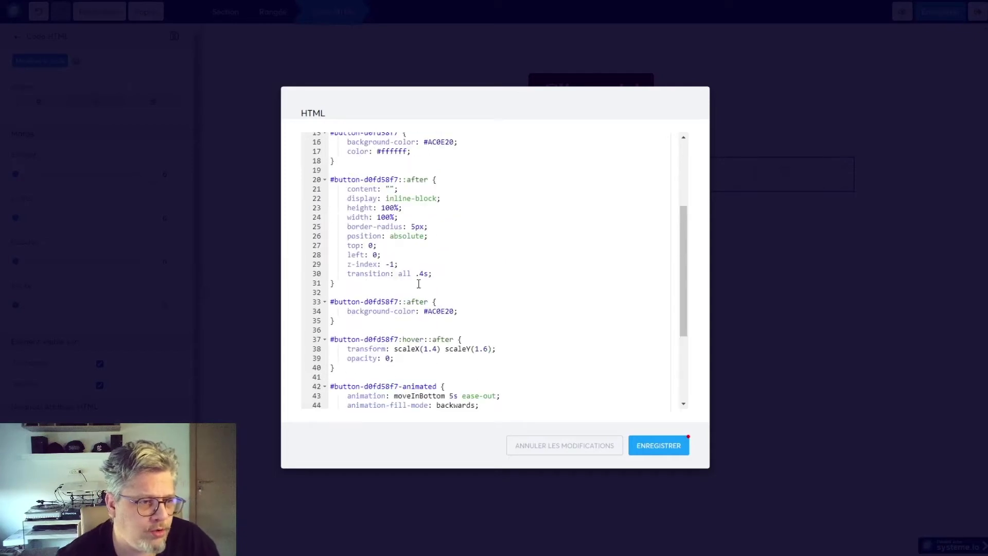
{"action": "scroll", "coordinate": [418, 284], "scroll_direction": "up", "scroll_amount": 5}
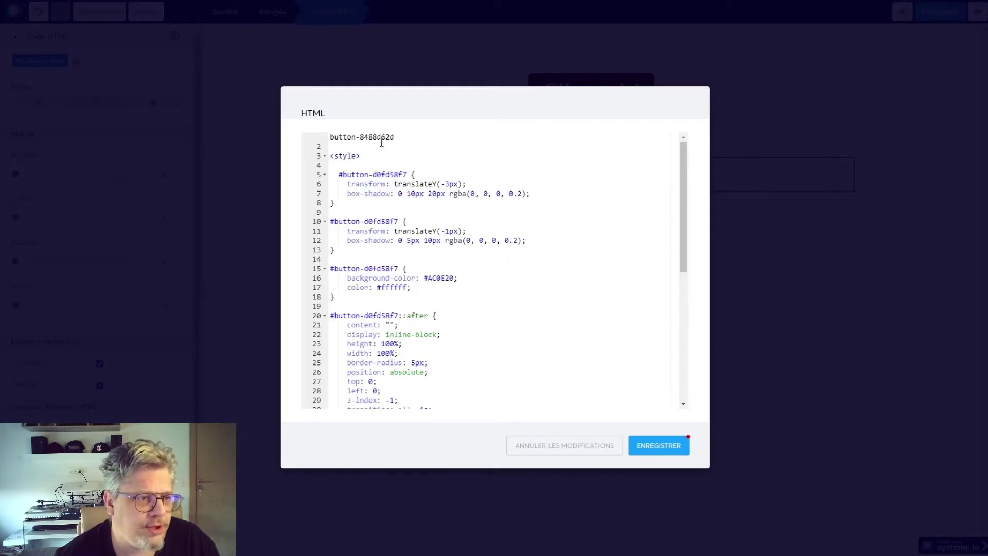
Copy the ID button-8488d62d from the first line and remove everything above the <style> tag
{"action": "left_click_drag", "start_coordinate": [397, 137], "coordinate": [325, 138]}
{"action": "key", "text": "ctrl+c"}
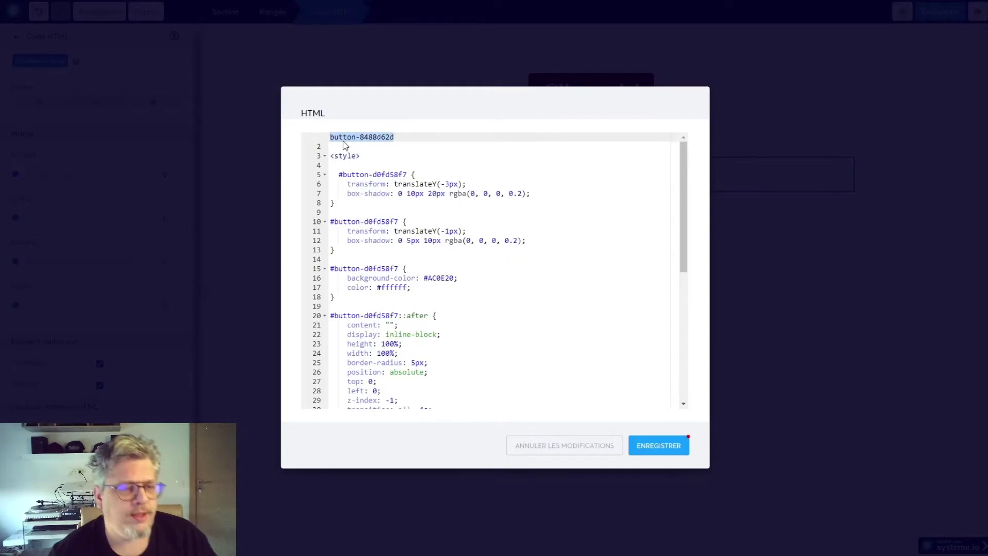
{"action": "key", "text": "Delete"}
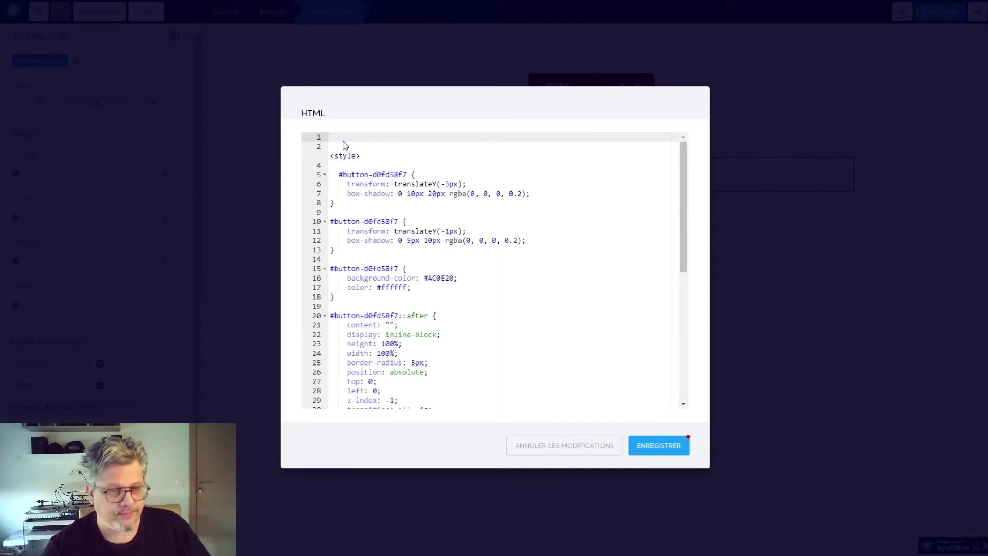
{"action": "key", "text": "Delete"}
{"action": "key", "text": "Delete"}
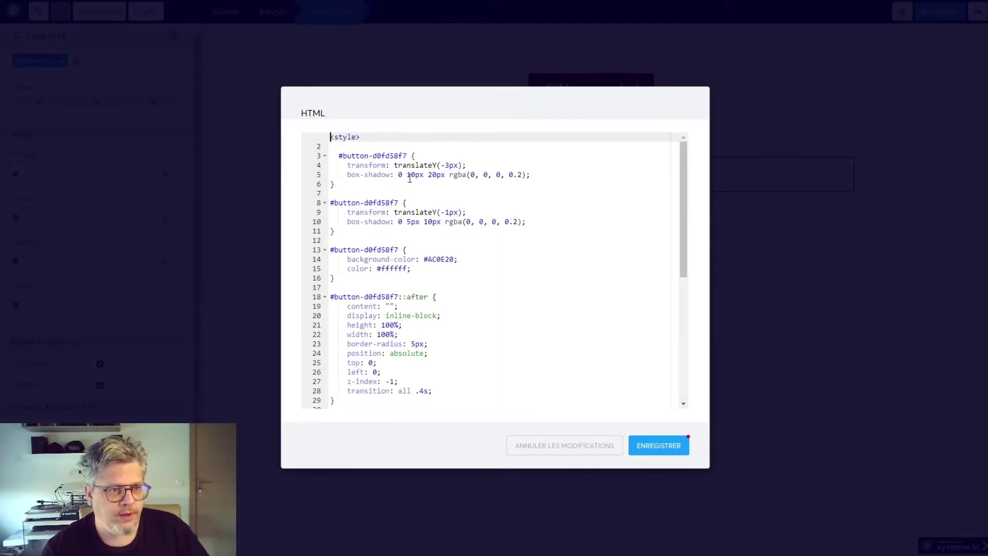
Replace the button ID with button-8488d62d in the first four CSS selectors, through the first ::after rule
{"action": "left_click_drag", "start_coordinate": [407, 155], "coordinate": [343, 156]}
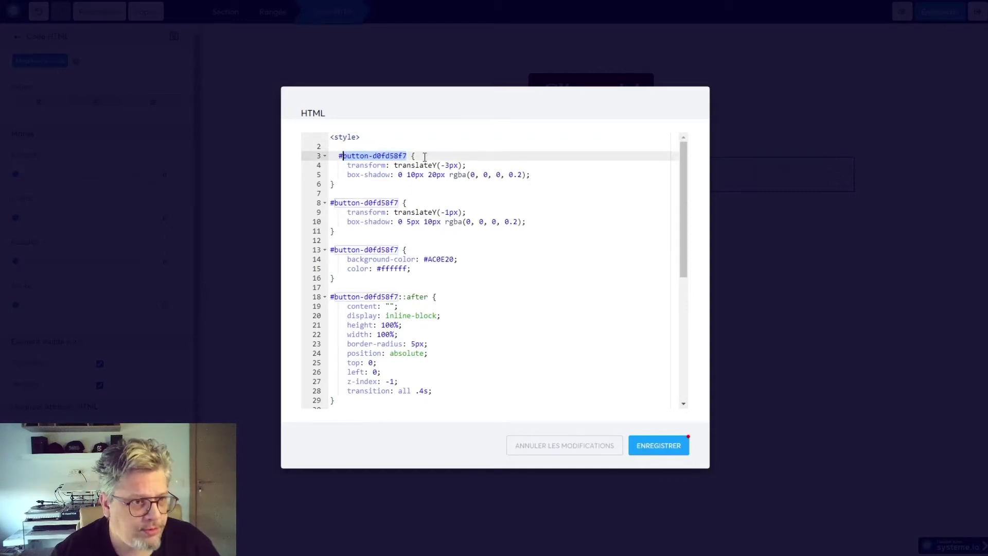
{"action": "key", "text": "ctrl+v"}
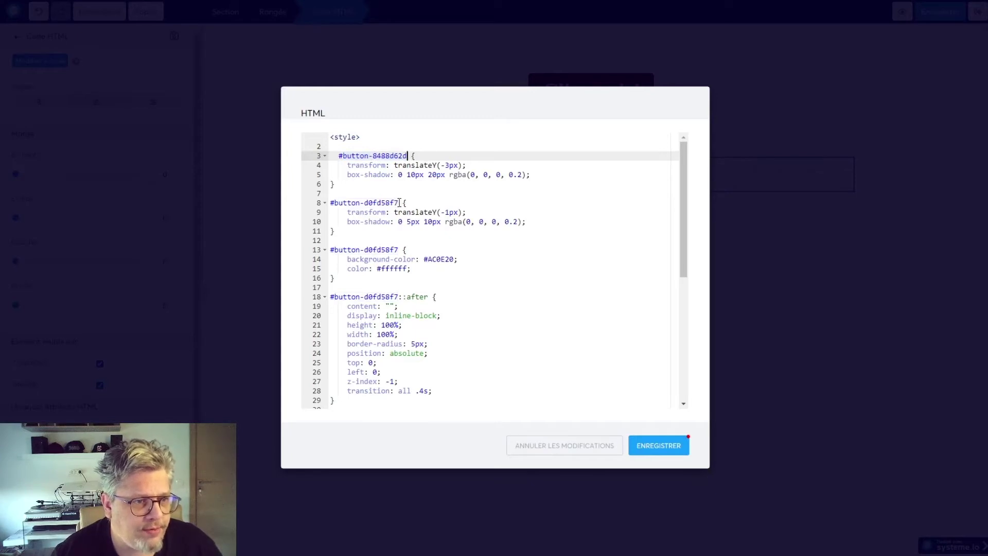
{"action": "left_click_drag", "start_coordinate": [398, 203], "coordinate": [339, 203]}
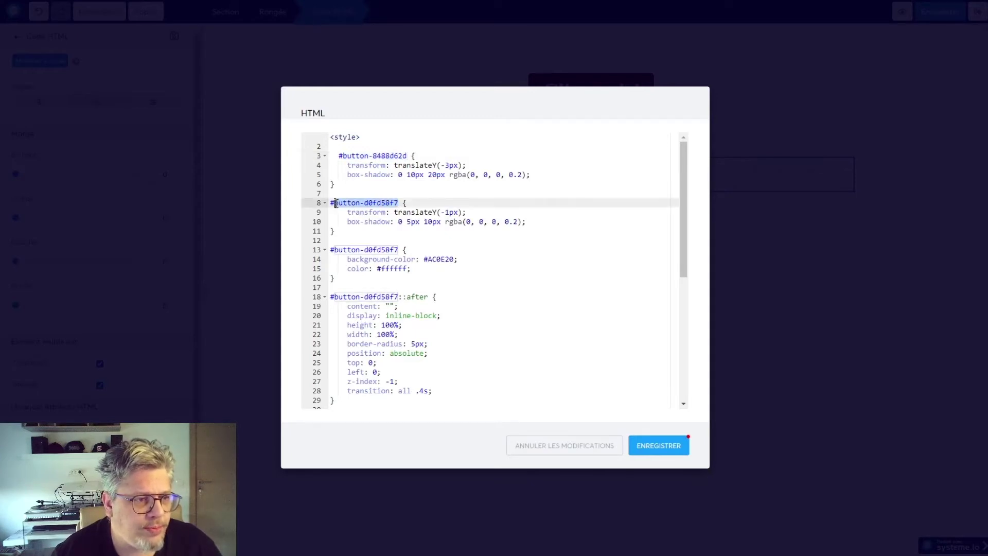
{"action": "key", "text": "ctrl+v"}
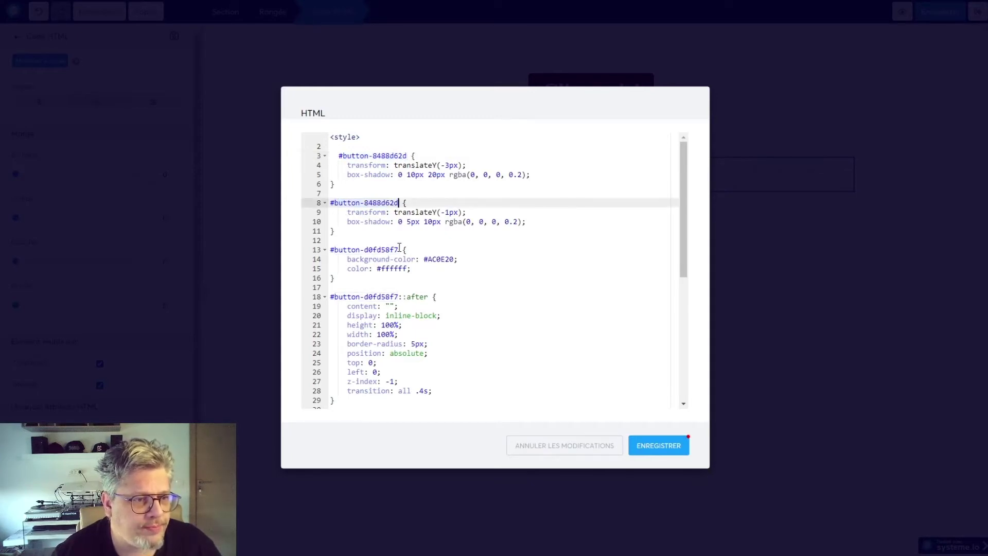
{"action": "left_click_drag", "start_coordinate": [399, 250], "coordinate": [335, 249]}
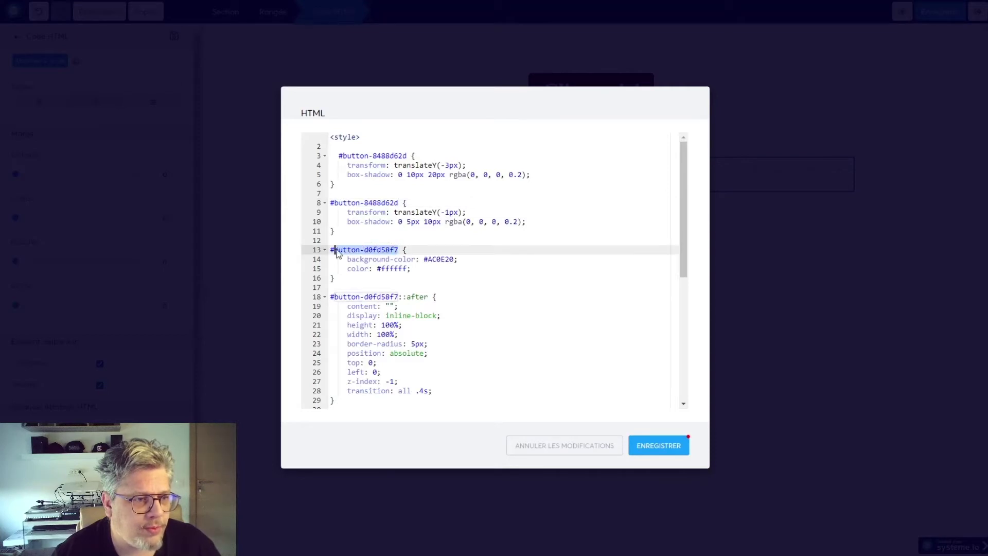
{"action": "key", "text": "ctrl+v"}
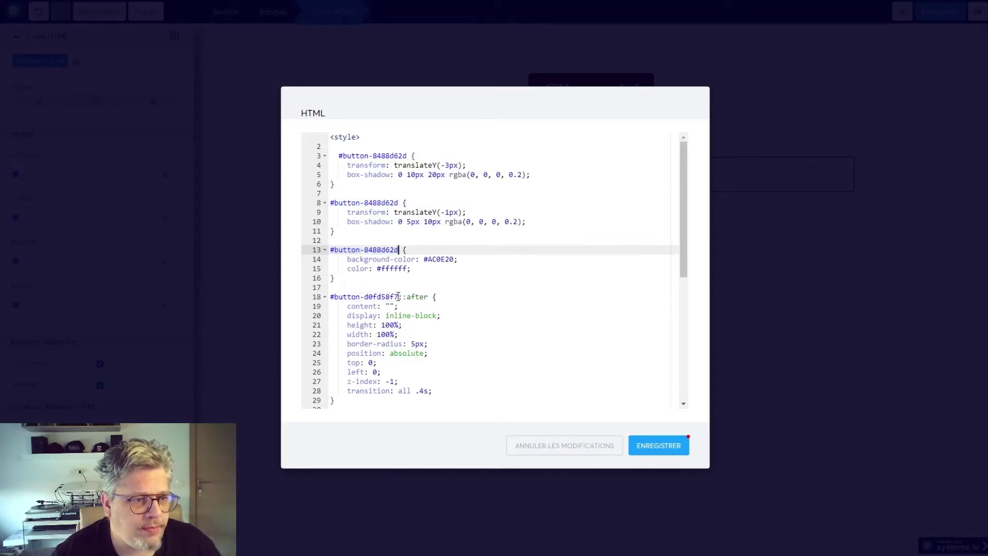
{"action": "left_click_drag", "start_coordinate": [401, 296], "coordinate": [330, 297]}
{"action": "key", "text": "ctrl+v"}
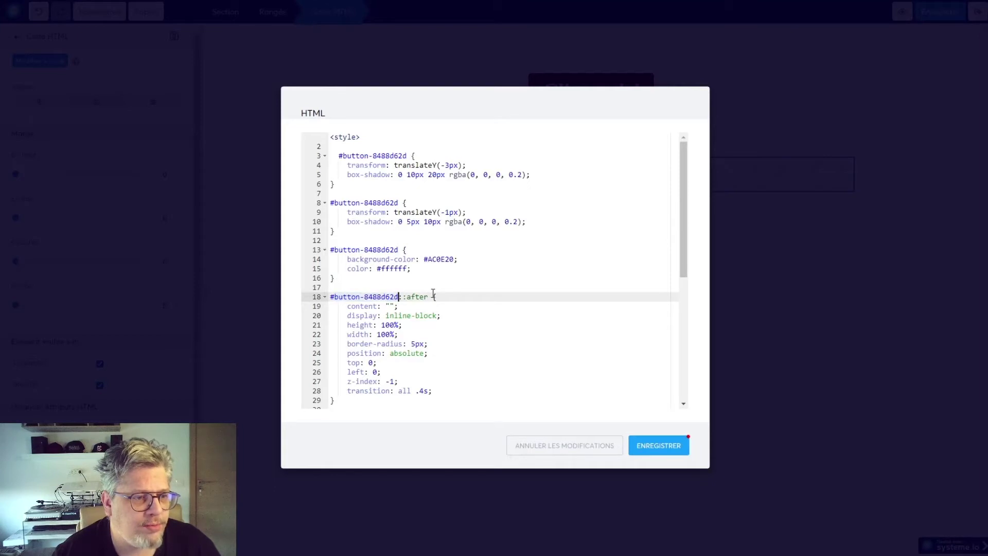
Replace the button ID with button-8488d62d in the second ::after, the :hover::after and the -animated selectors
{"action": "scroll", "coordinate": [431, 298], "scroll_direction": "down", "scroll_amount": 3}
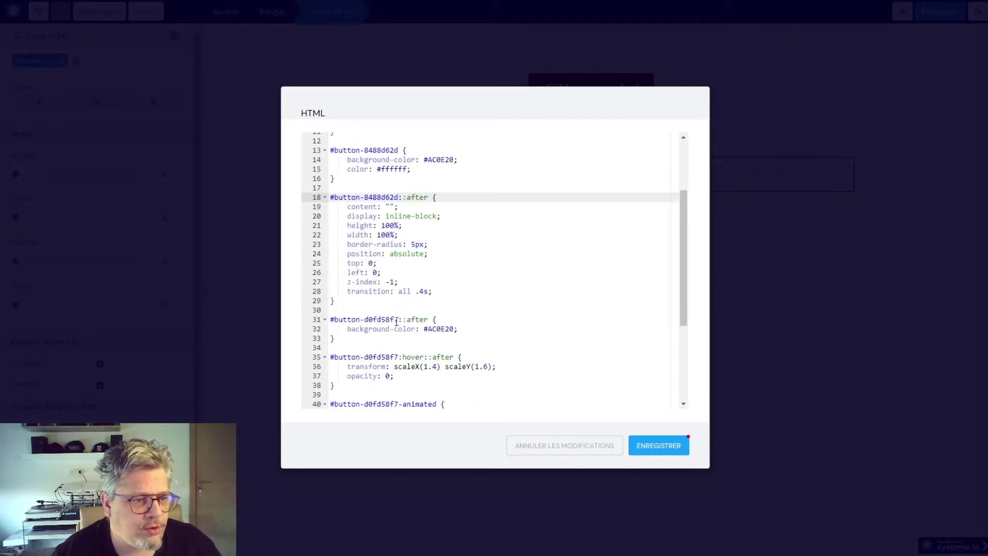
{"action": "left_click_drag", "start_coordinate": [399, 315], "coordinate": [336, 319]}
{"action": "key", "text": "ctrl+v"}
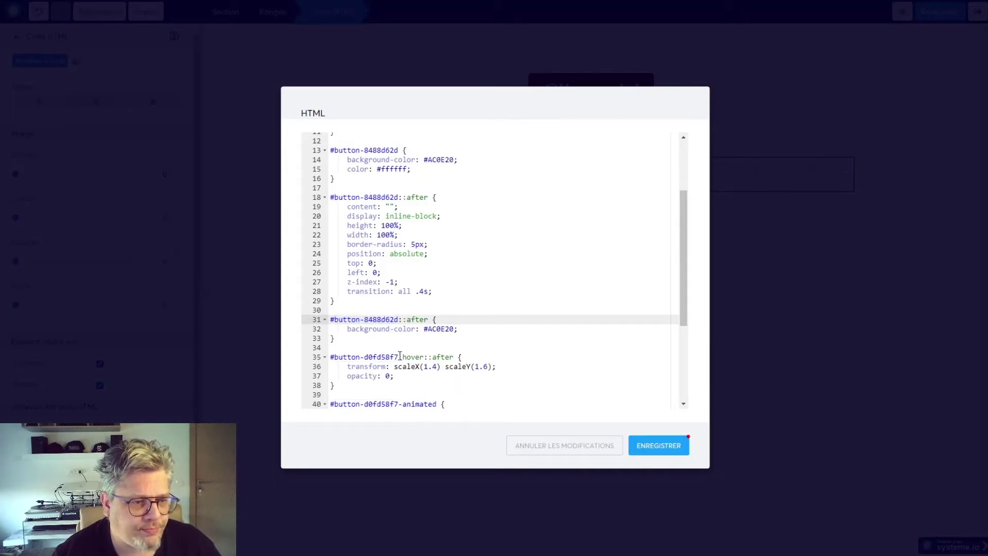
{"action": "left_click_drag", "start_coordinate": [398, 357], "coordinate": [334, 357]}
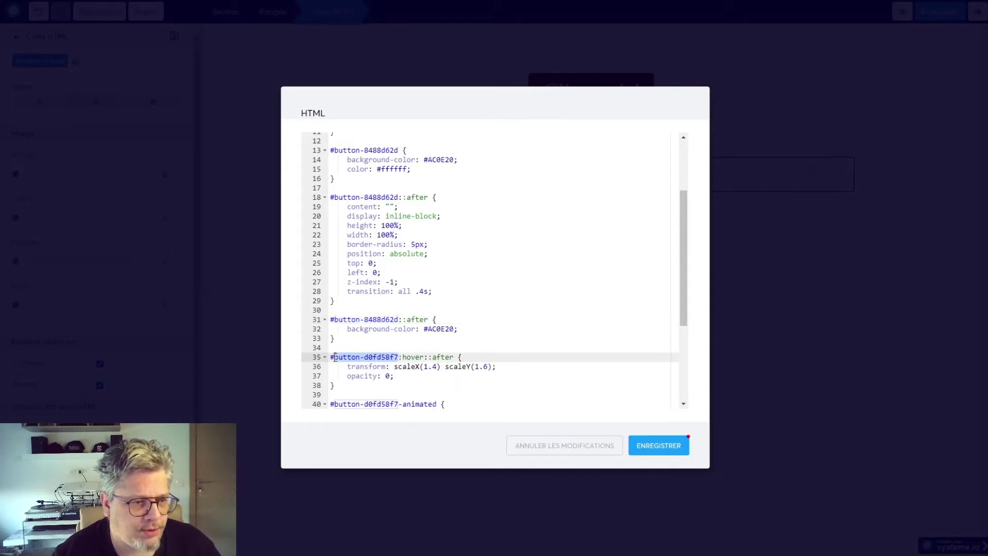
{"action": "key", "text": "ctrl+v"}
{"action": "scroll", "coordinate": [399, 318], "scroll_direction": "down", "scroll_amount": 5}
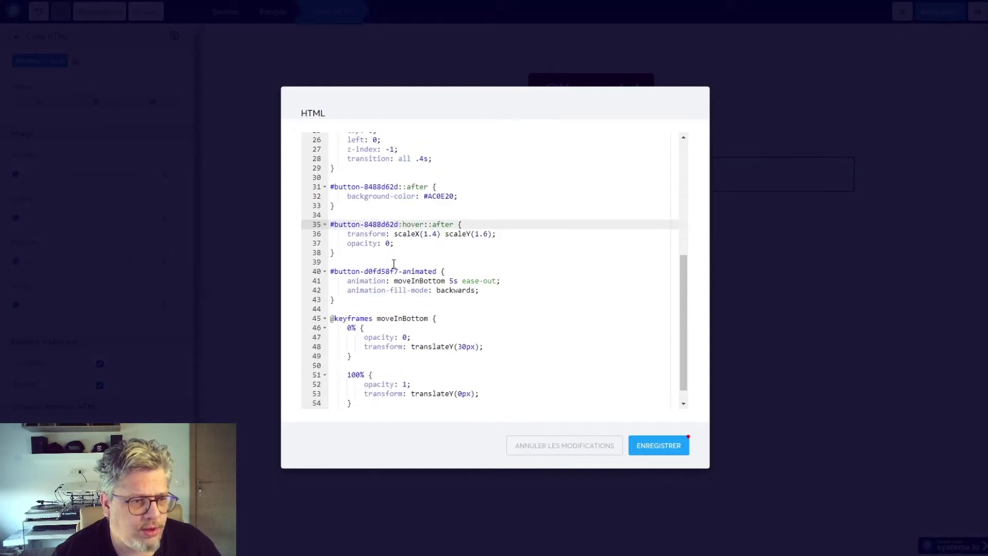
{"action": "left_click_drag", "start_coordinate": [398, 271], "coordinate": [334, 272]}
{"action": "key", "text": "ctrl+v"}
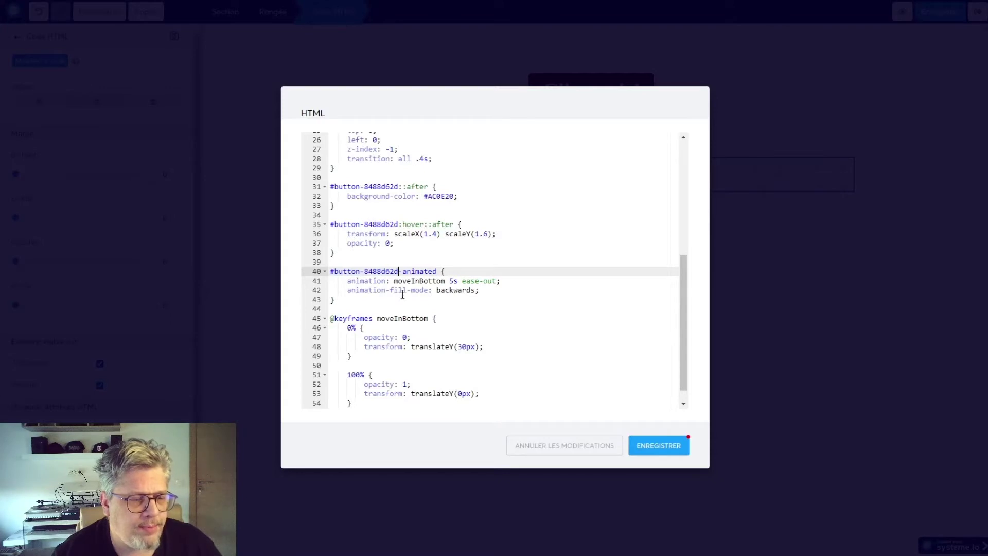
Check the edited style code, save it and close the HTML code editor
{"action": "scroll", "coordinate": [417, 331], "scroll_direction": "down", "scroll_amount": 1}
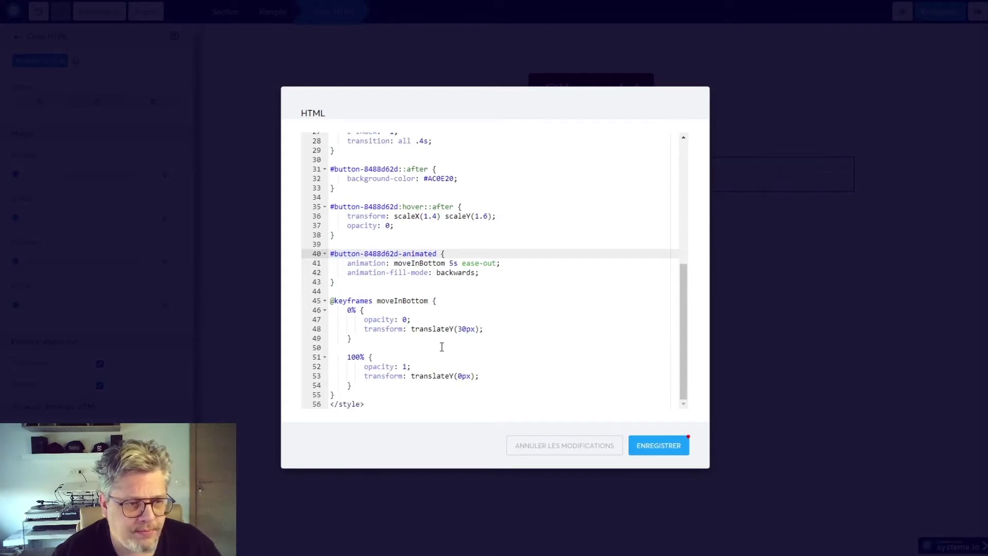
{"action": "scroll", "coordinate": [499, 317], "scroll_direction": "up", "scroll_amount": 5}
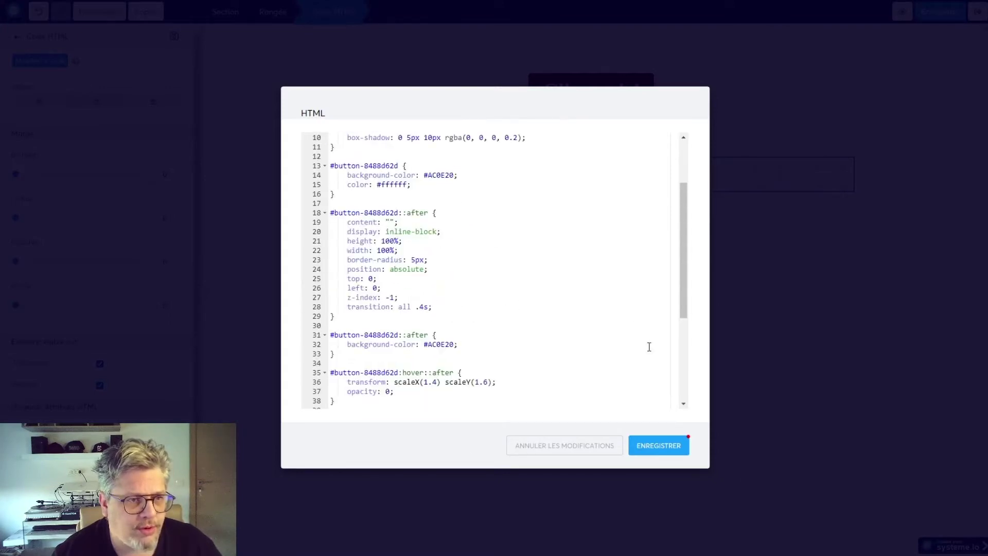
{"action": "left_click", "coordinate": [656, 446]}
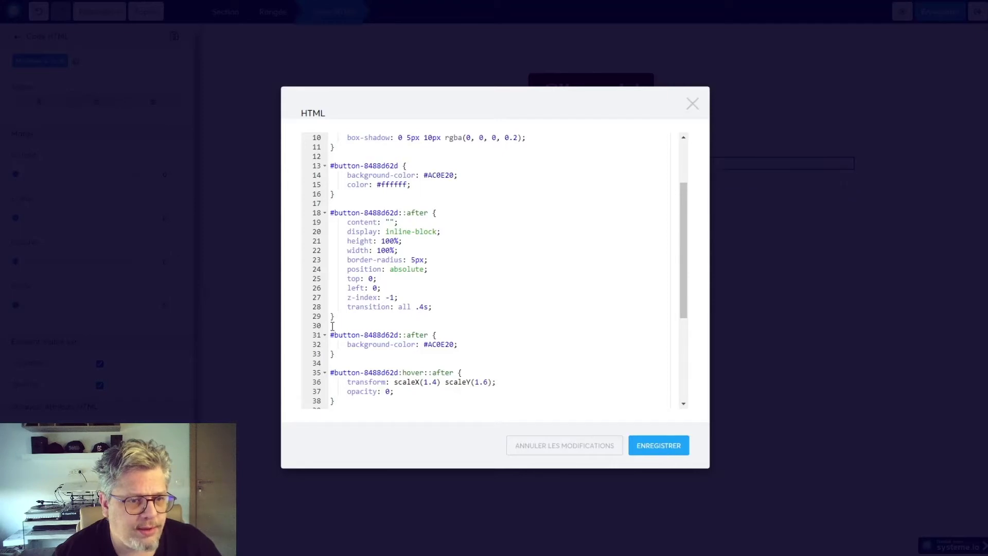
{"action": "key", "text": "Escape"}
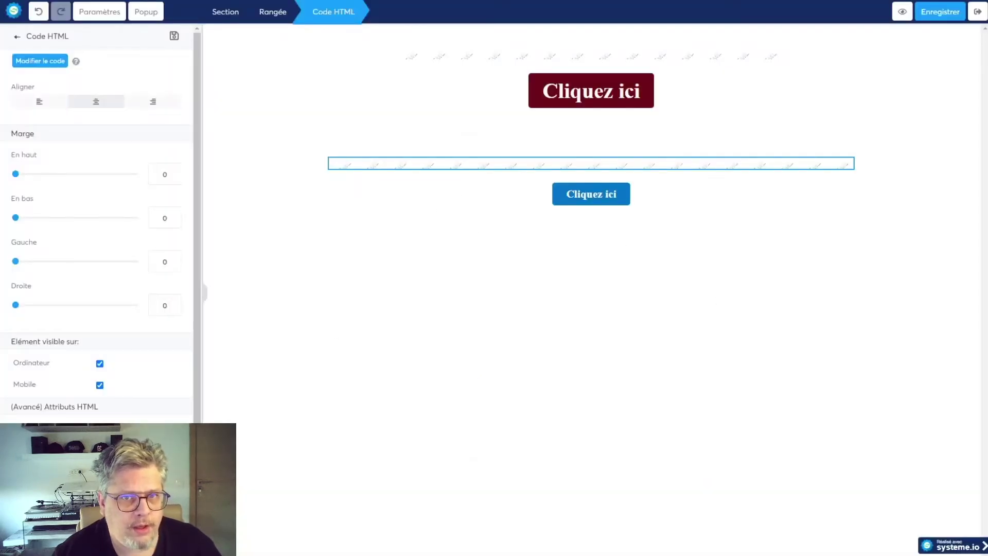
Try to save the page, dismiss the warning, and set the blue button's action to Rediriger vers une page
{"action": "left_click", "coordinate": [949, 18]}
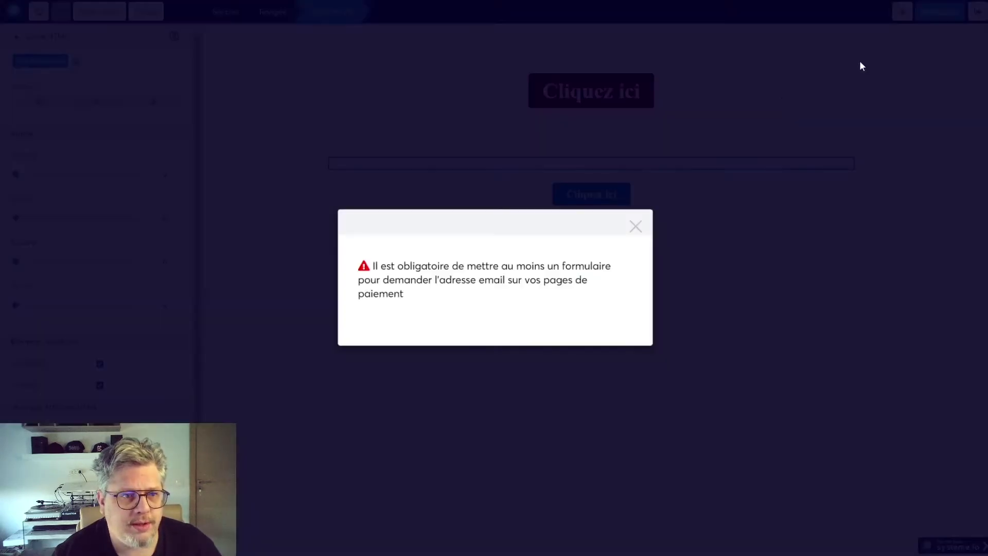
{"action": "left_click", "coordinate": [636, 227]}
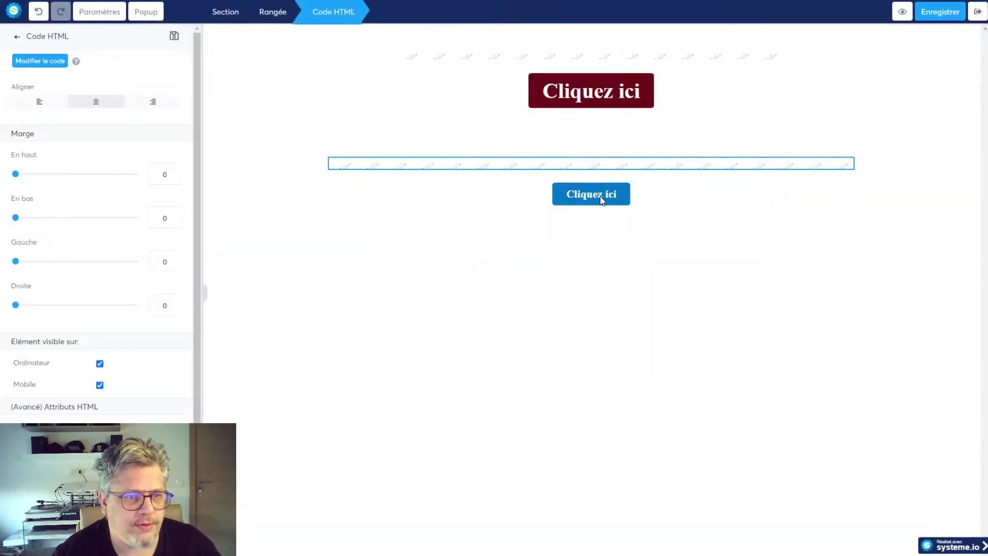
{"action": "left_click", "coordinate": [603, 199]}
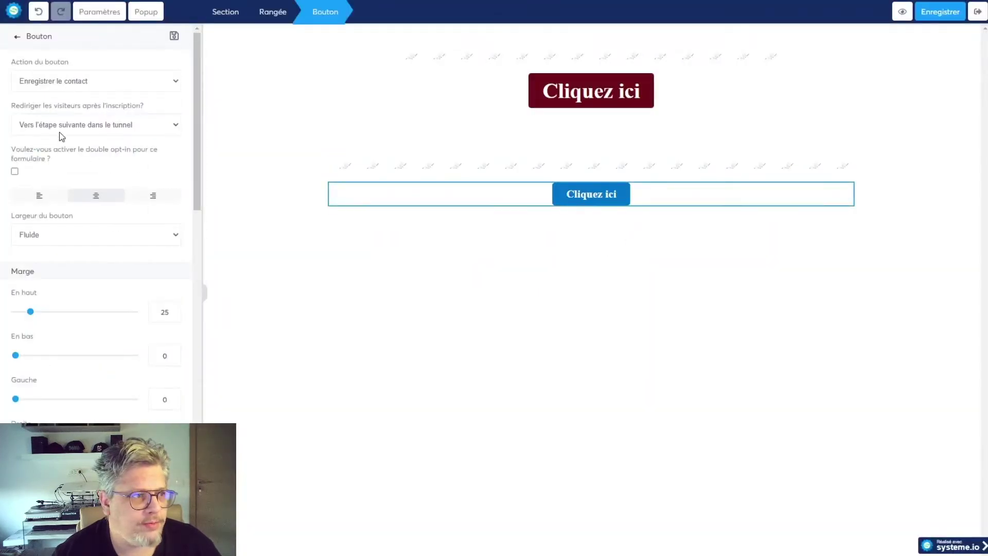
{"action": "left_click", "coordinate": [65, 113]}
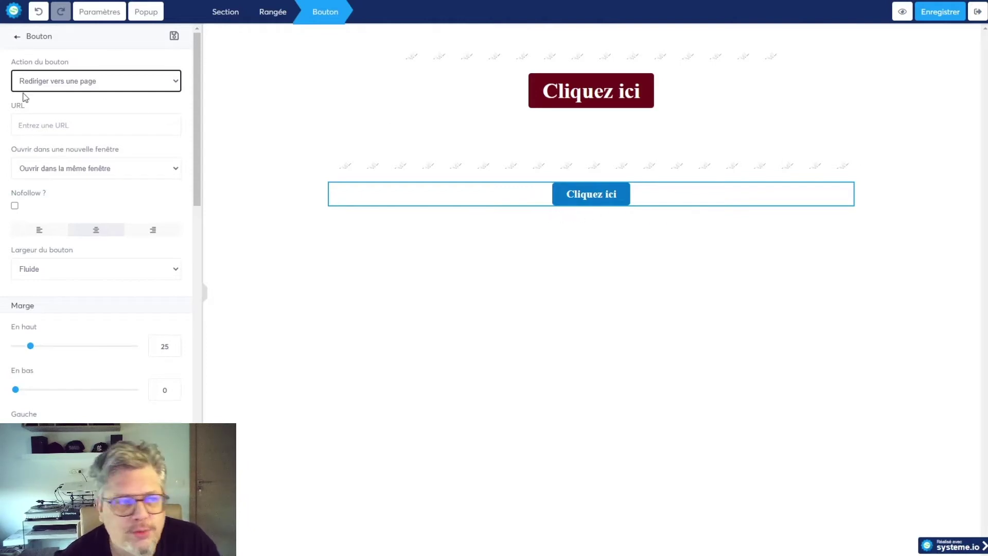
{"action": "left_click", "coordinate": [86, 75]}
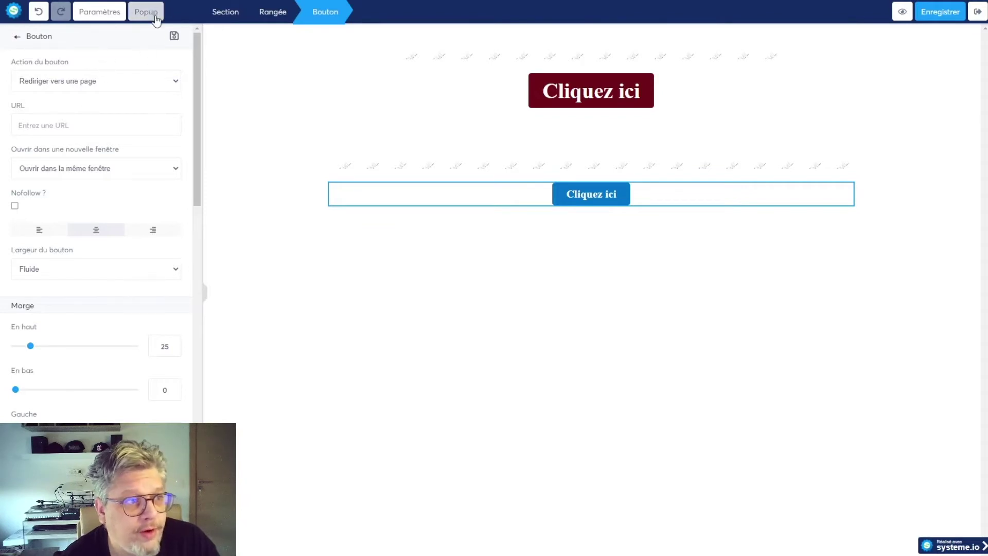
{"action": "left_click", "coordinate": [70, 114]}
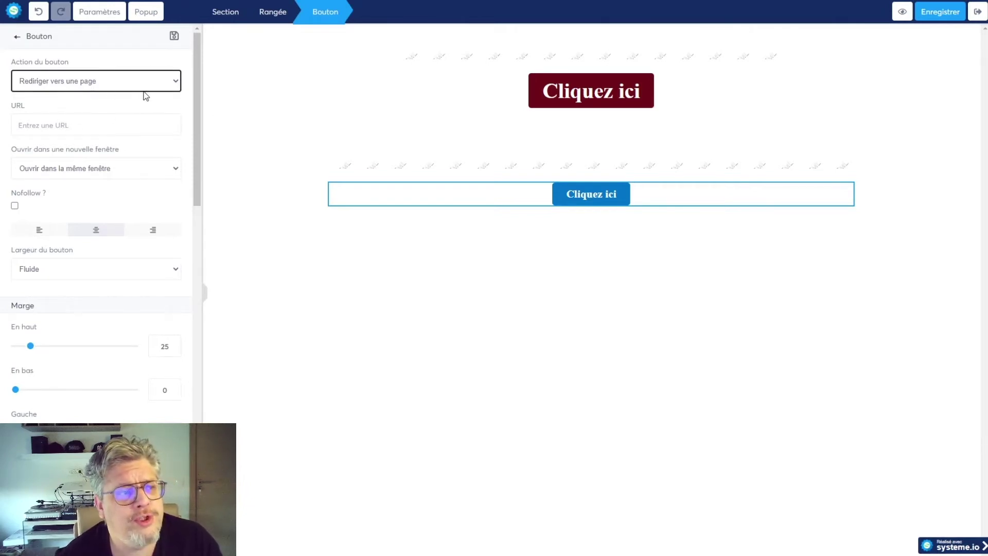
Save the page, check the styled button in the preview and close the preview
{"action": "left_click", "coordinate": [954, 13]}
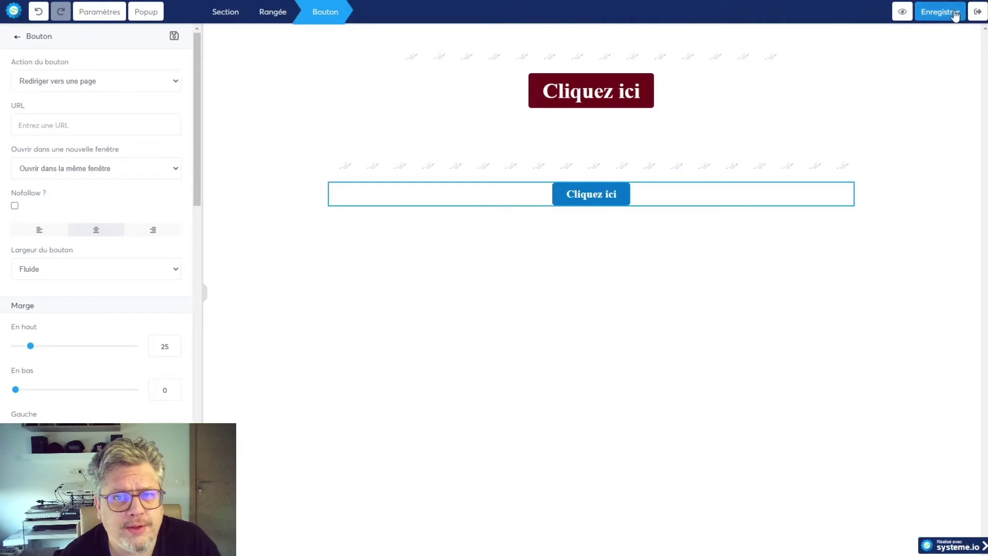
{"action": "left_click", "coordinate": [903, 13]}
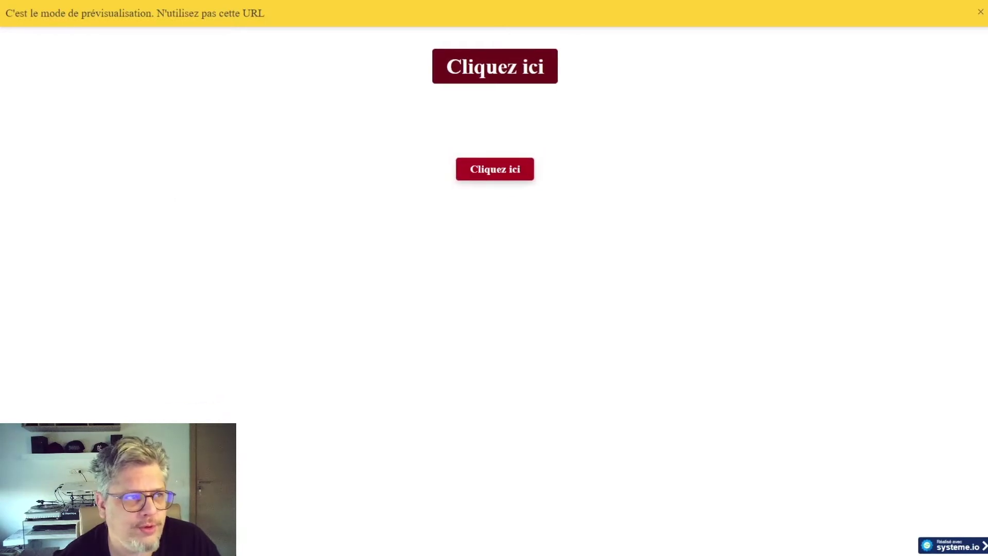
{"action": "key", "text": "ctrl+w"}
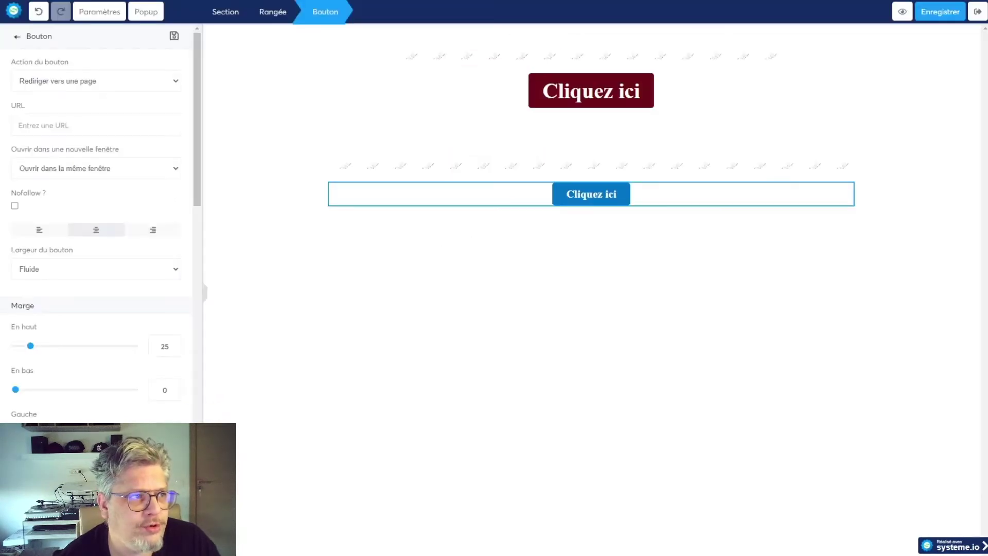
Increase the blue button's text size to 50
{"action": "left_click", "coordinate": [591, 196]}
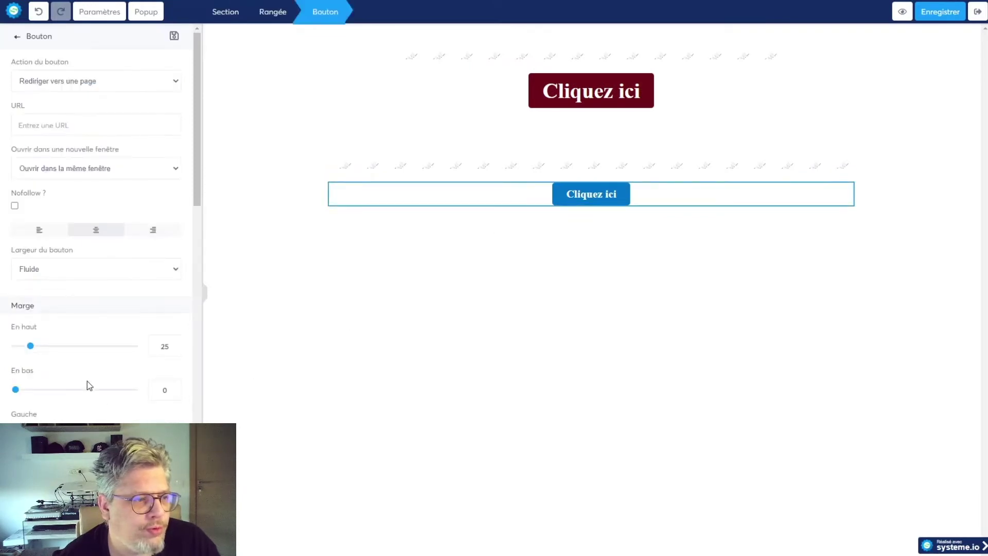
{"action": "scroll", "coordinate": [87, 381], "scroll_direction": "down", "scroll_amount": 3}
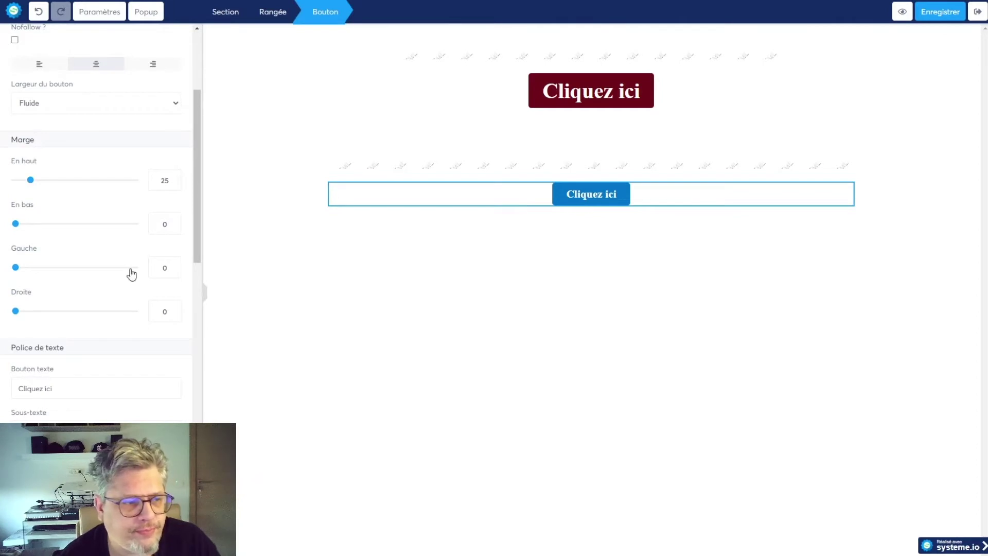
{"action": "scroll", "coordinate": [115, 374], "scroll_direction": "down", "scroll_amount": 3}
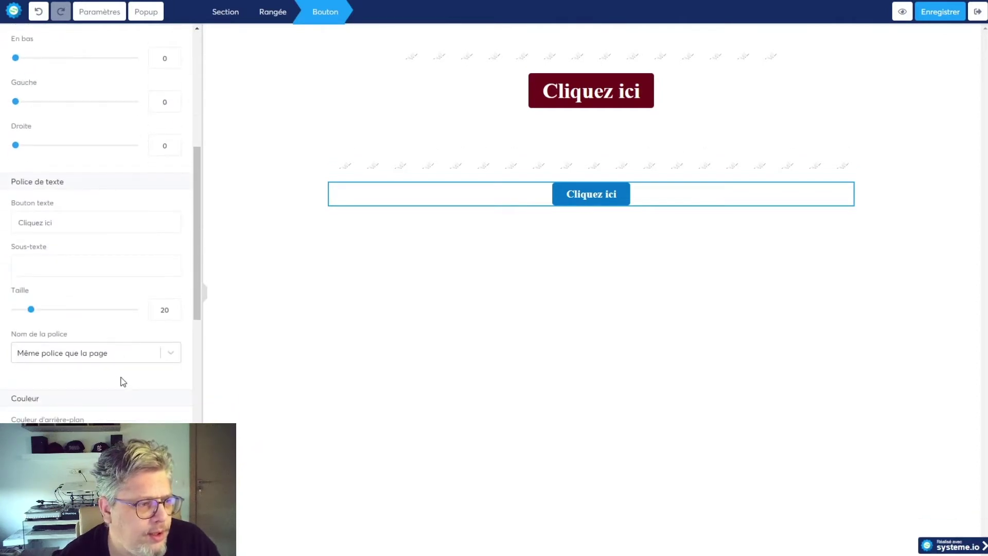
{"action": "scroll", "coordinate": [121, 381], "scroll_direction": "up", "scroll_amount": 2}
{"action": "left_click_drag", "start_coordinate": [40, 421], "coordinate": [73, 420]}
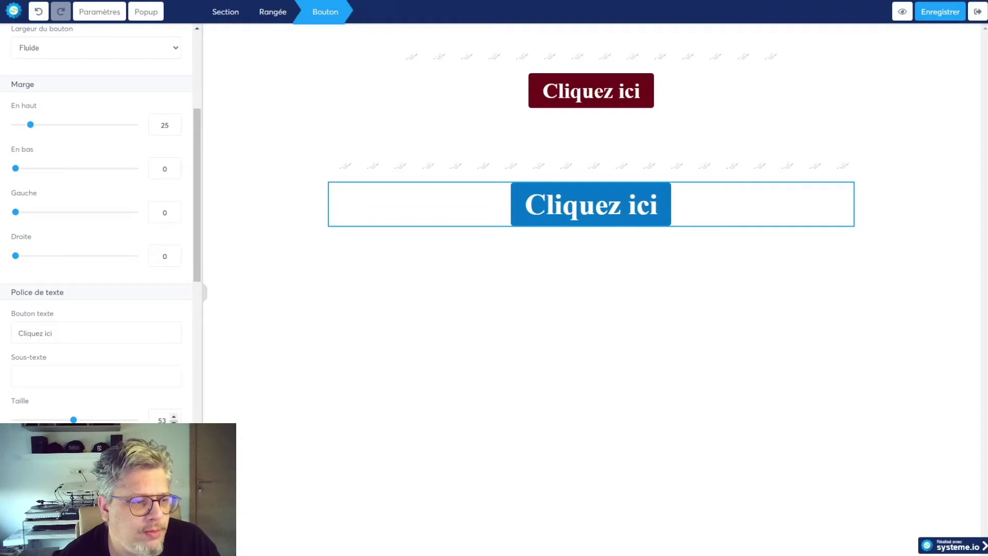
{"action": "key", "text": "ctrl+z"}
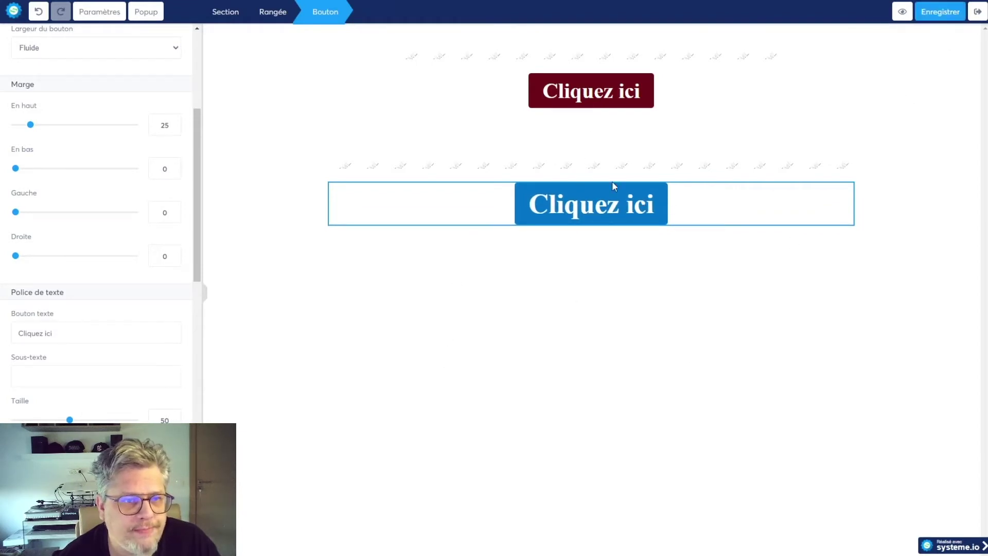
Delete the #button-8488d62d rule containing background-color and color from the second HTML element, save the code and check the page preview
{"action": "left_click", "coordinate": [482, 164]}
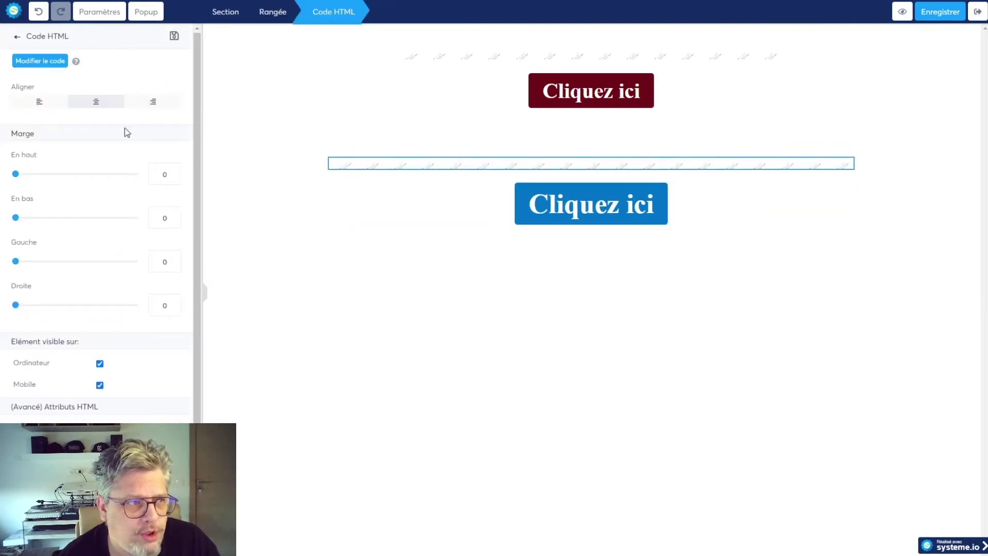
{"action": "left_click", "coordinate": [47, 63]}
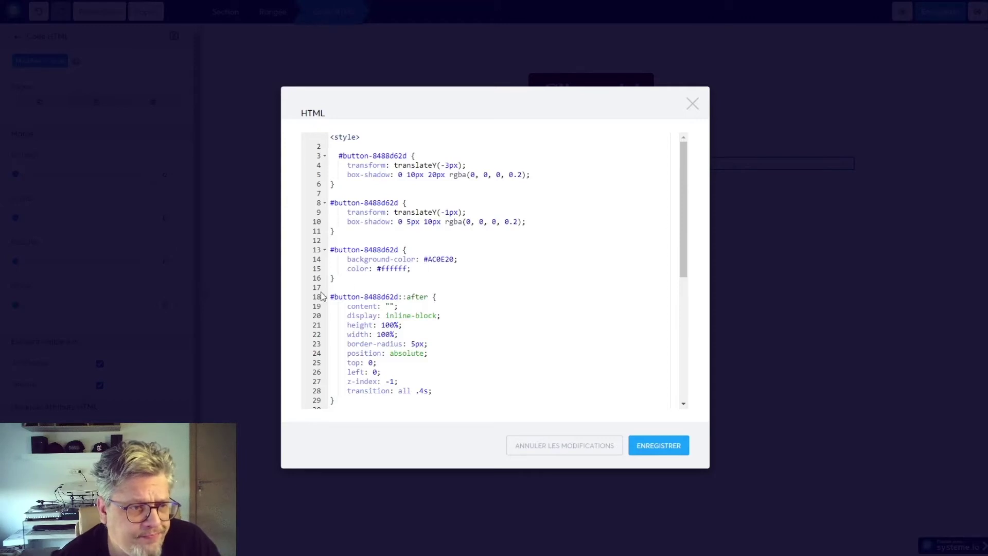
{"action": "left_click_drag", "start_coordinate": [331, 248], "coordinate": [402, 280]}
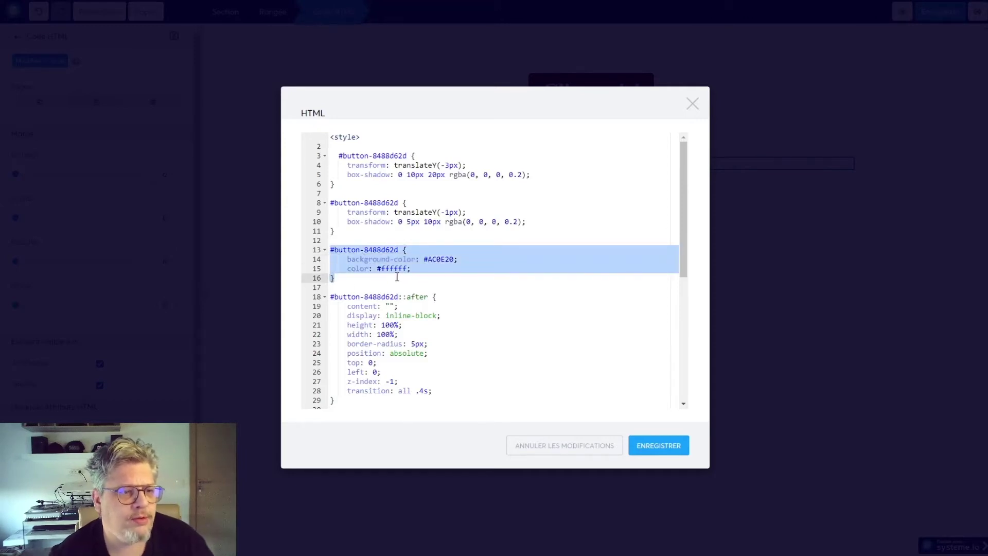
{"action": "key", "text": "BackSpace"}
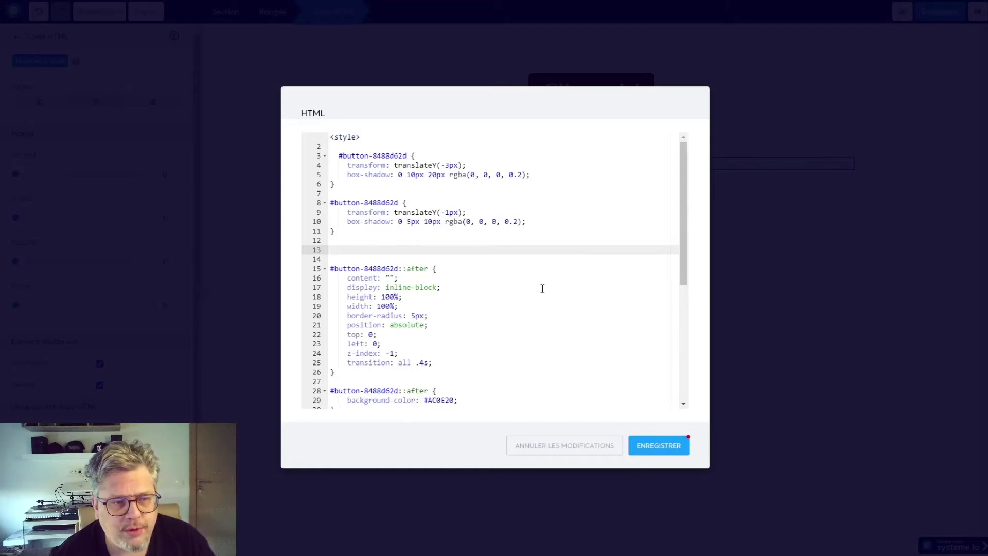
{"action": "key", "text": "Delete"}
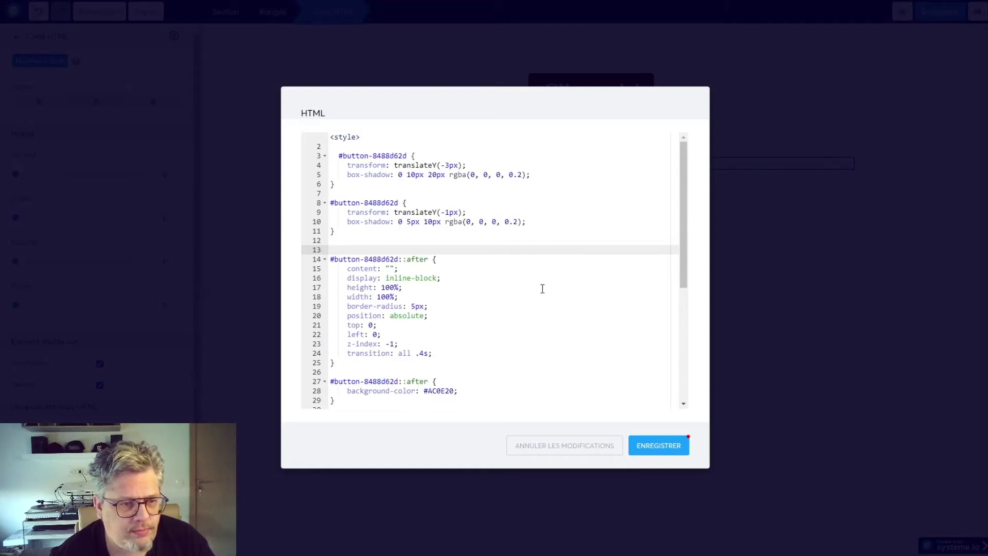
{"action": "left_click", "coordinate": [640, 448]}
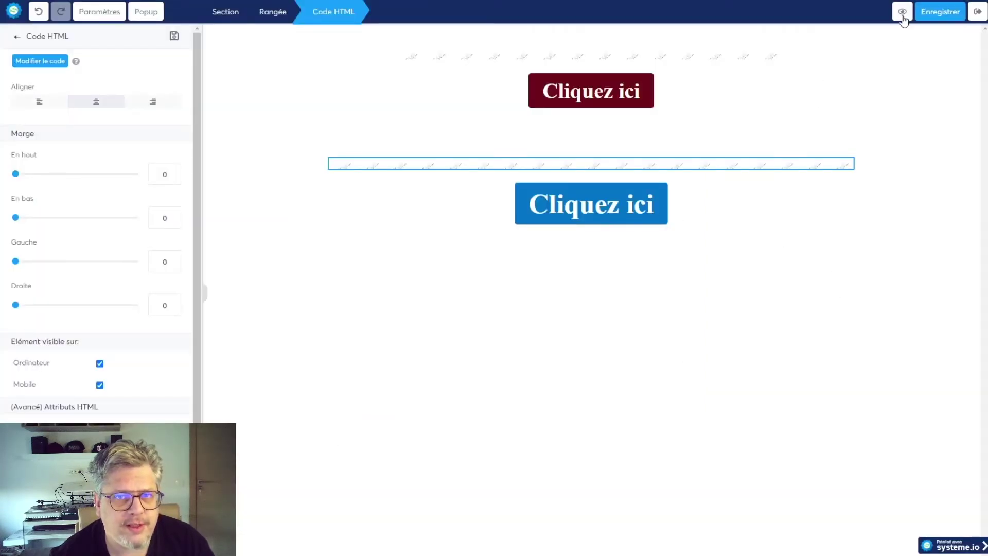
{"action": "left_click", "coordinate": [904, 13]}
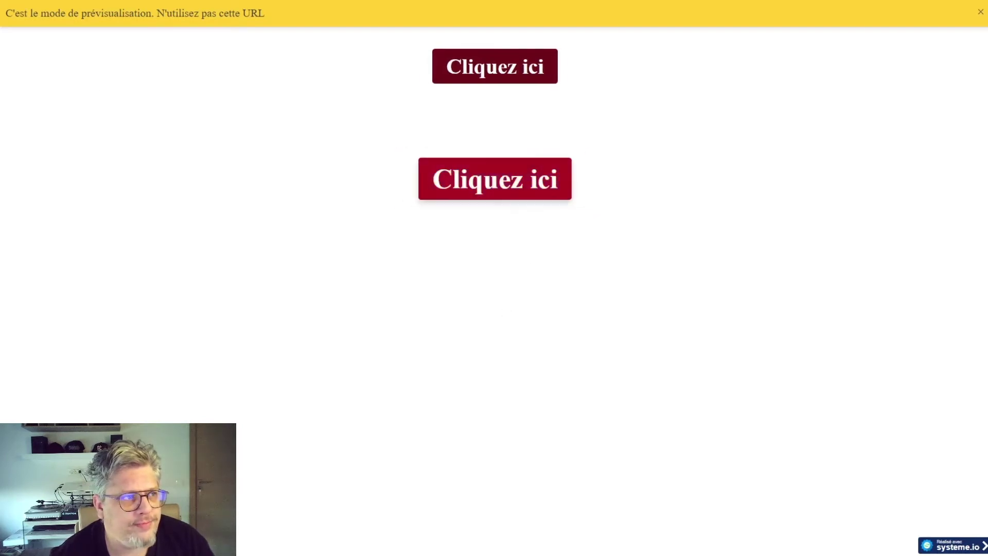
{"action": "key", "text": "ctrl+w"}
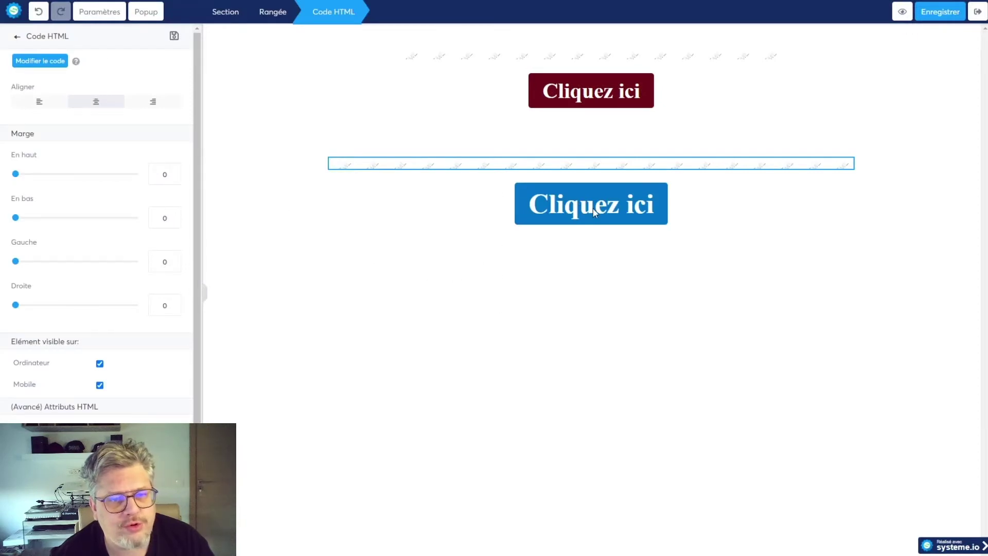
Insert a #button-d0fd58f7 rule with background-color #AC0E20 and color #ffffff after the translateY(-1px) rule, with a blank line above it
{"action": "left_click", "coordinate": [53, 65]}
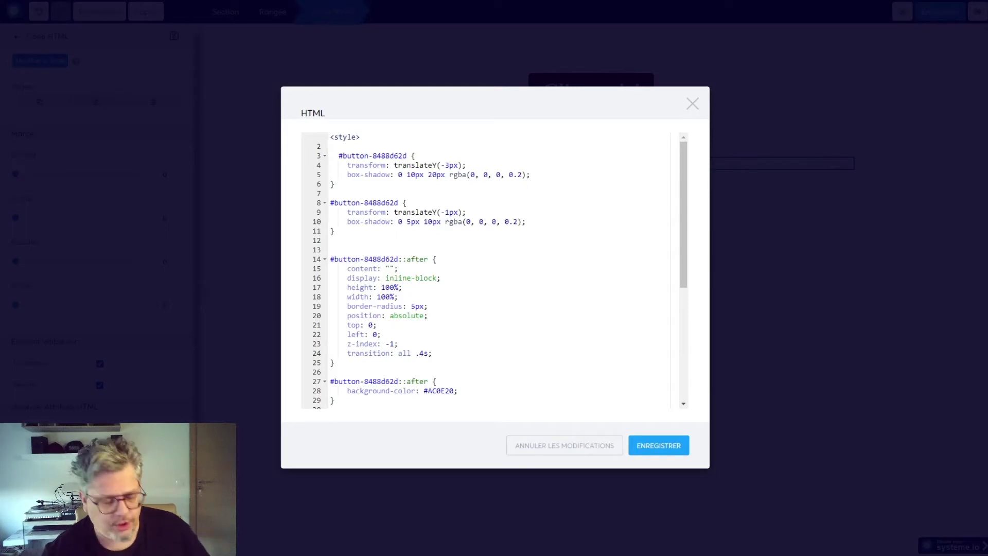
{"action": "left_click", "coordinate": [335, 239]}
{"action": "type", "text": "#button-d0fd58f7 {     background-color: #AC0E20;     color: #ffffff;"}
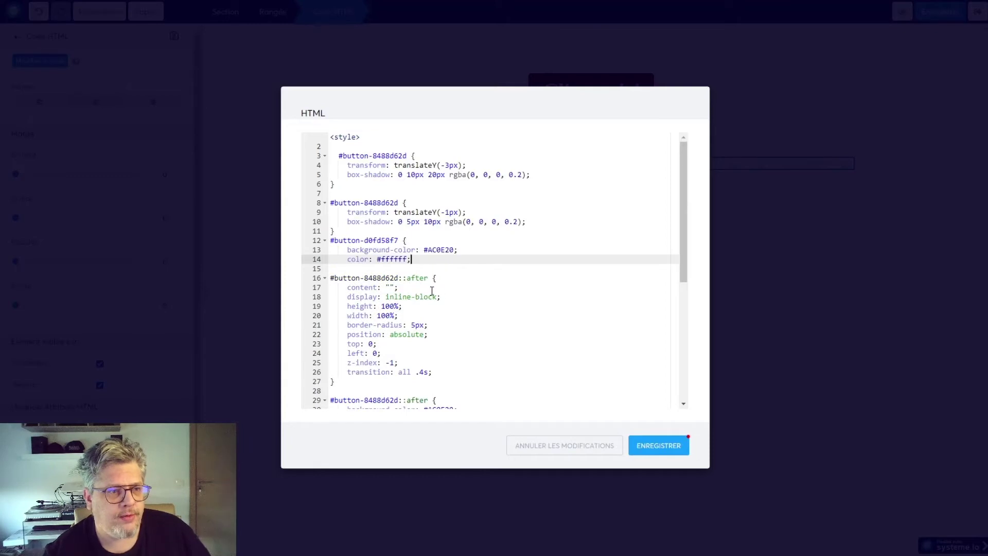
{"action": "left_click", "coordinate": [348, 232]}
{"action": "key", "text": "Return"}
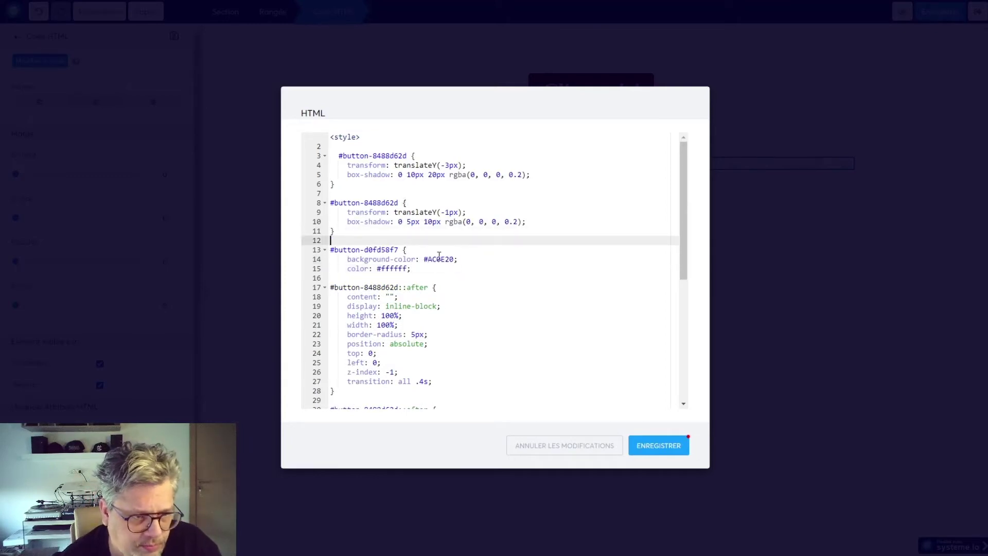
Examine where background color #AC0E20 is used and review the ::after, :hover::after, -animated and moveInBottom keyframe rules
{"action": "left_click_drag", "start_coordinate": [455, 260], "coordinate": [429, 259]}
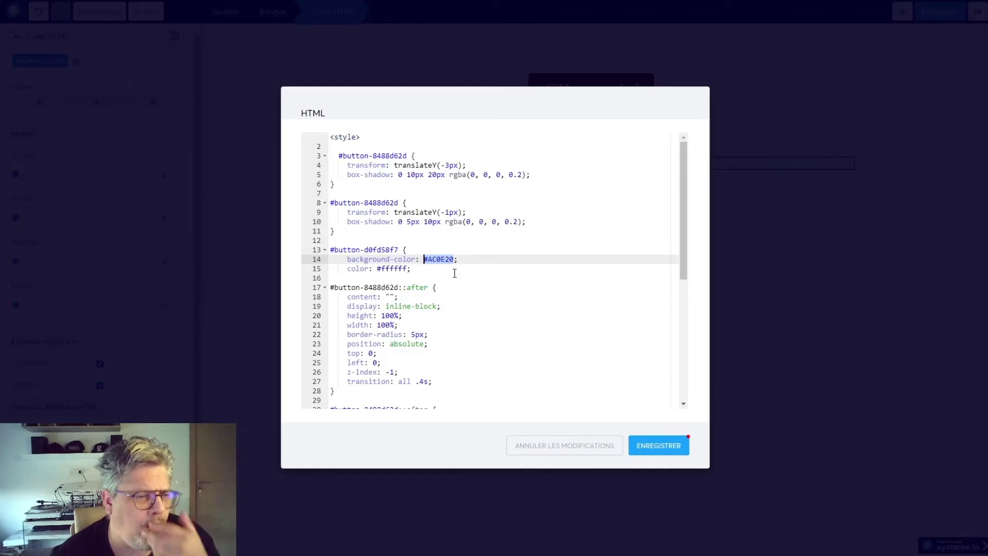
{"action": "scroll", "coordinate": [446, 314], "scroll_direction": "down", "scroll_amount": 3}
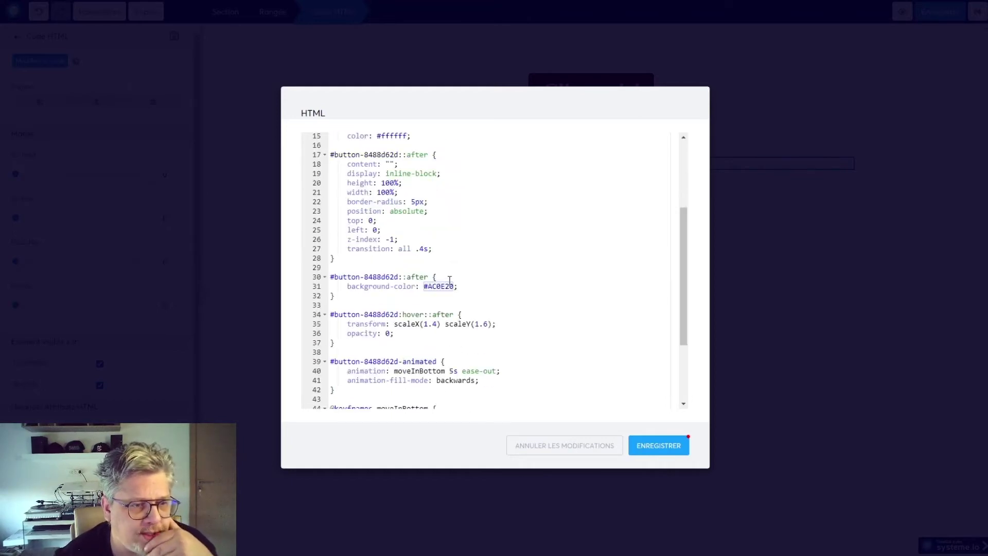
{"action": "scroll", "coordinate": [437, 291], "scroll_direction": "up", "scroll_amount": 3}
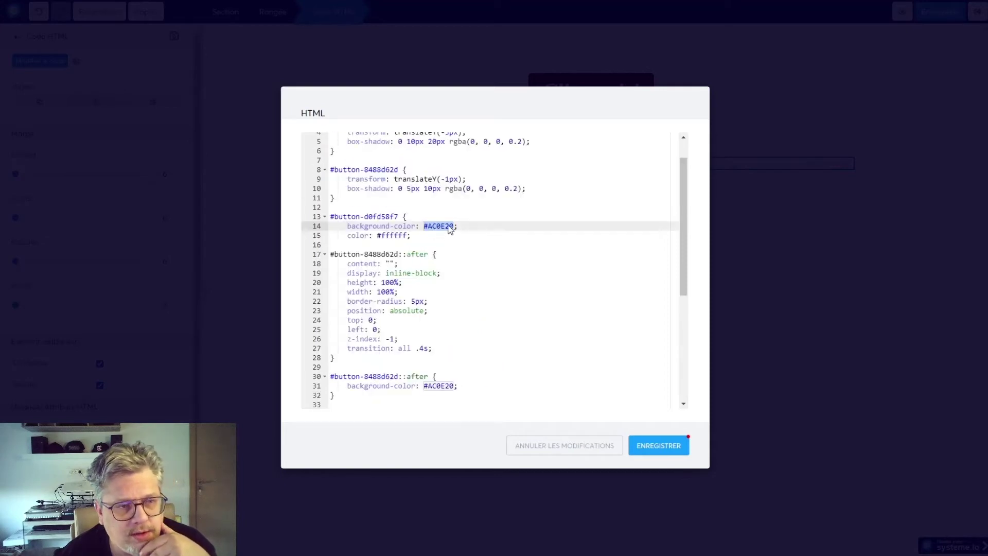
{"action": "scroll", "coordinate": [437, 241], "scroll_direction": "down", "scroll_amount": 5}
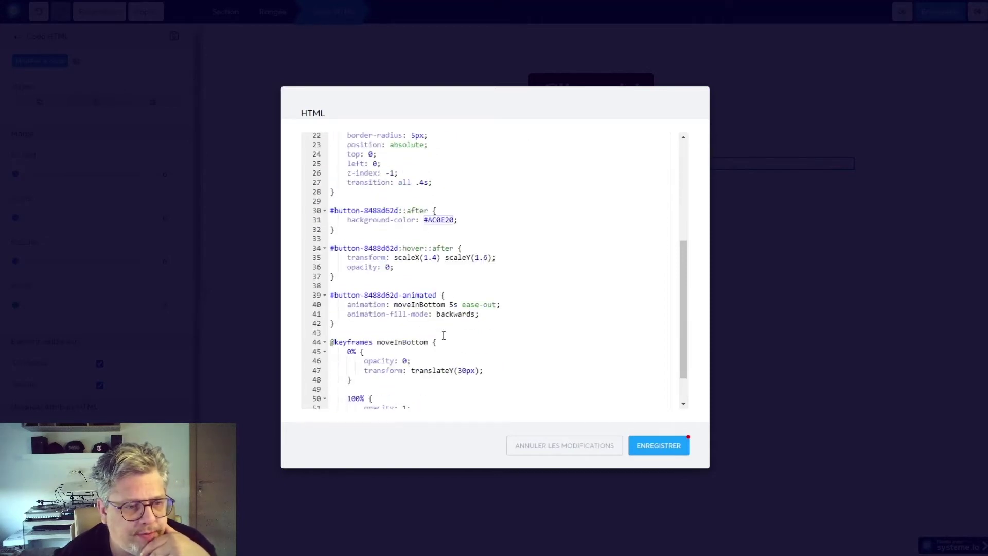
{"action": "scroll", "coordinate": [438, 338], "scroll_direction": "down", "scroll_amount": 1}
{"action": "scroll", "coordinate": [438, 339], "scroll_direction": "up", "scroll_amount": 6}
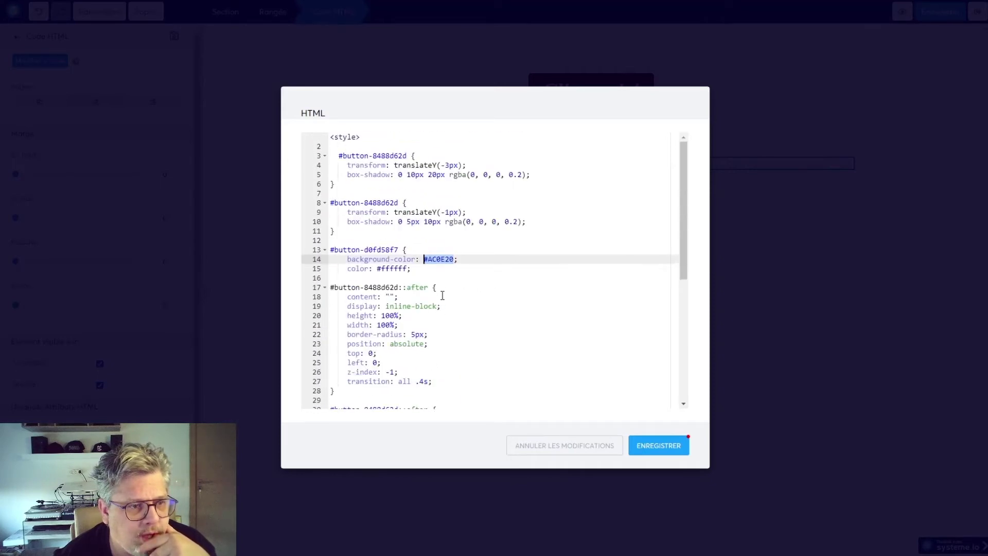
{"action": "scroll", "coordinate": [442, 306], "scroll_direction": "down", "scroll_amount": 3}
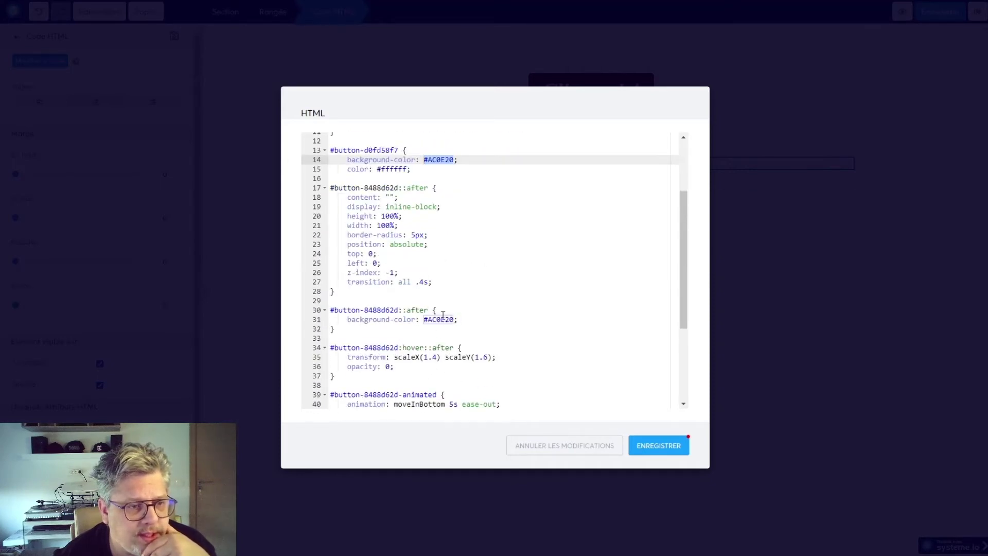
{"action": "scroll", "coordinate": [449, 330], "scroll_direction": "down", "scroll_amount": 2}
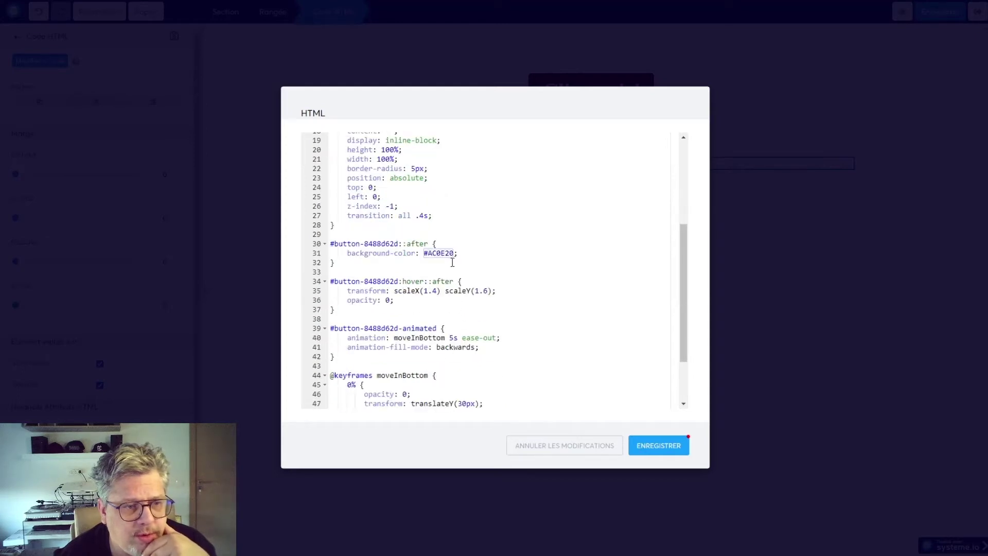
{"action": "scroll", "coordinate": [449, 314], "scroll_direction": "down", "scroll_amount": 2}
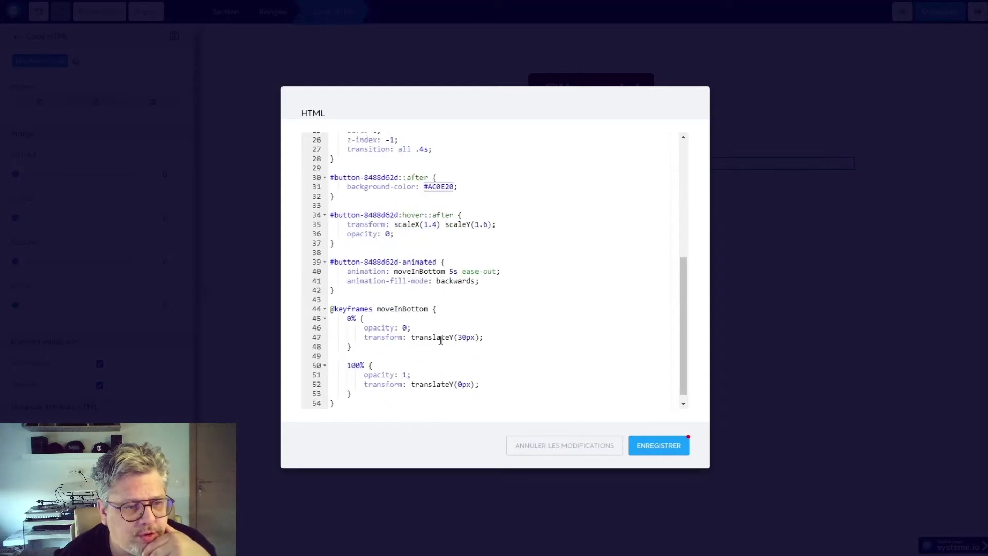
{"action": "scroll", "coordinate": [459, 328], "scroll_direction": "up", "scroll_amount": 3}
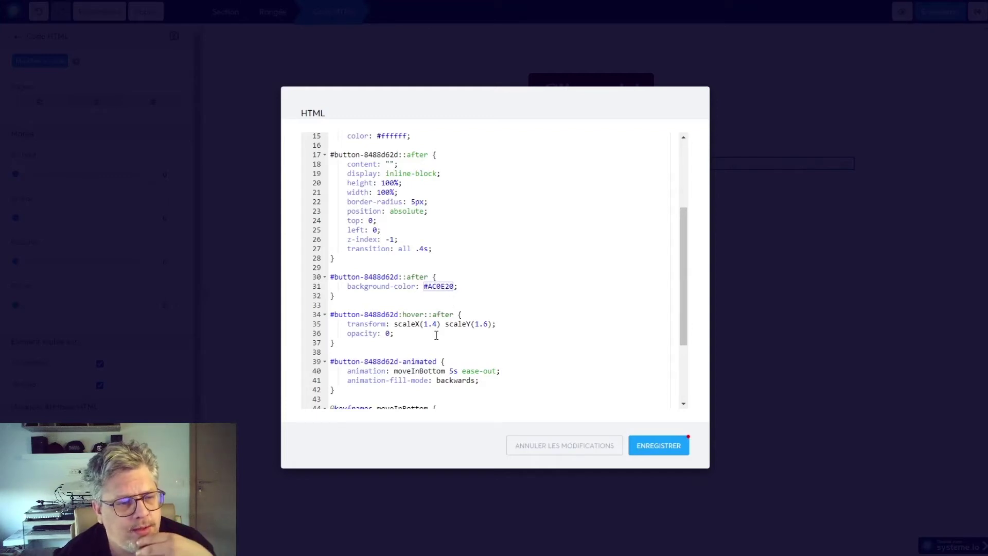
{"action": "left_click_drag", "start_coordinate": [397, 328], "coordinate": [419, 331]}
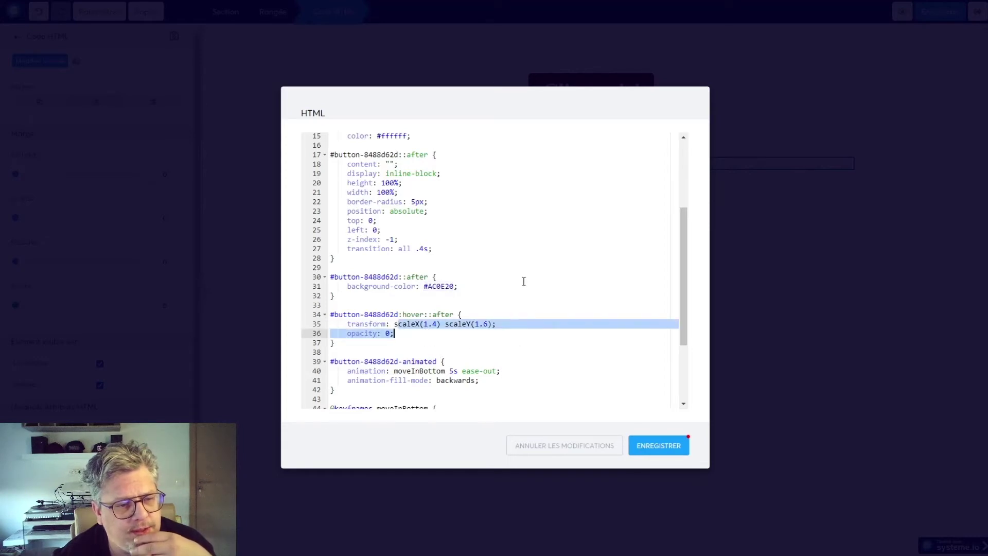
Check the rules at the start of the HTML element's code and save the code
{"action": "left_click", "coordinate": [503, 268]}
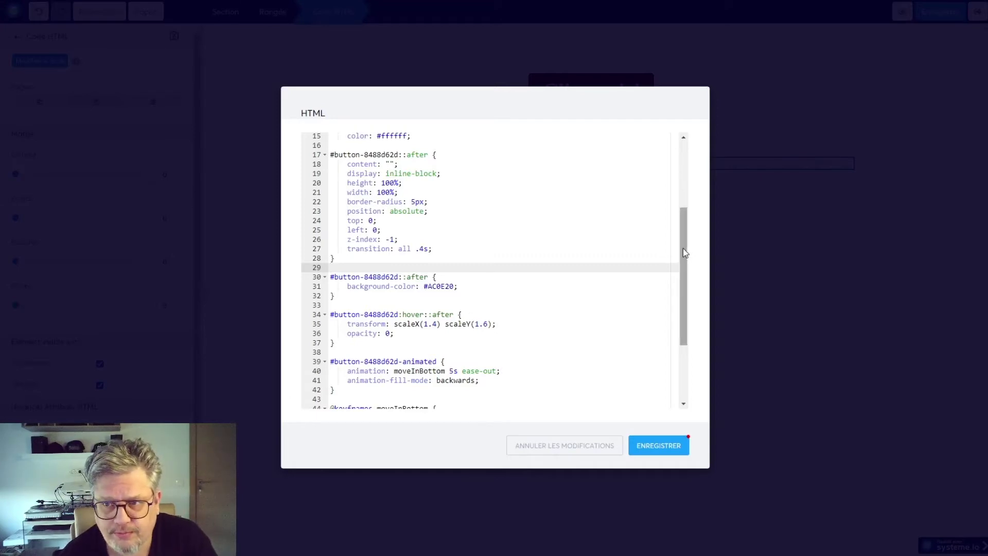
{"action": "scroll", "coordinate": [430, 309], "scroll_direction": "up", "scroll_amount": 3}
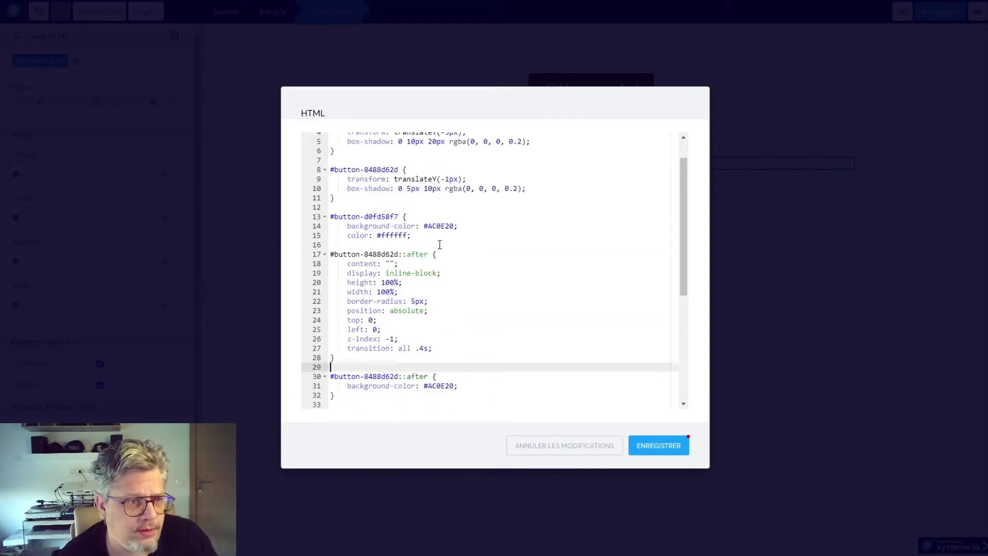
{"action": "scroll", "coordinate": [440, 244], "scroll_direction": "up", "scroll_amount": 1}
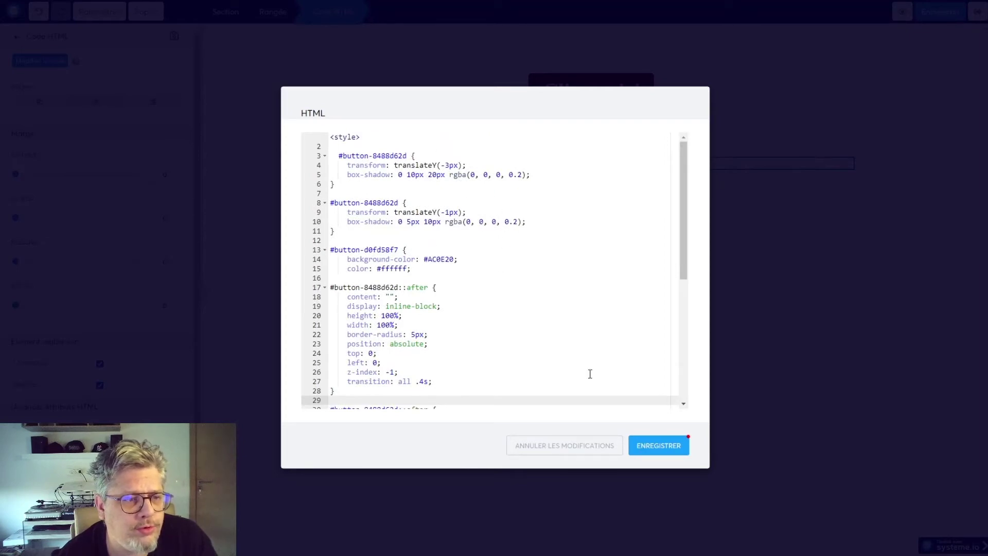
{"action": "left_click", "coordinate": [661, 447]}
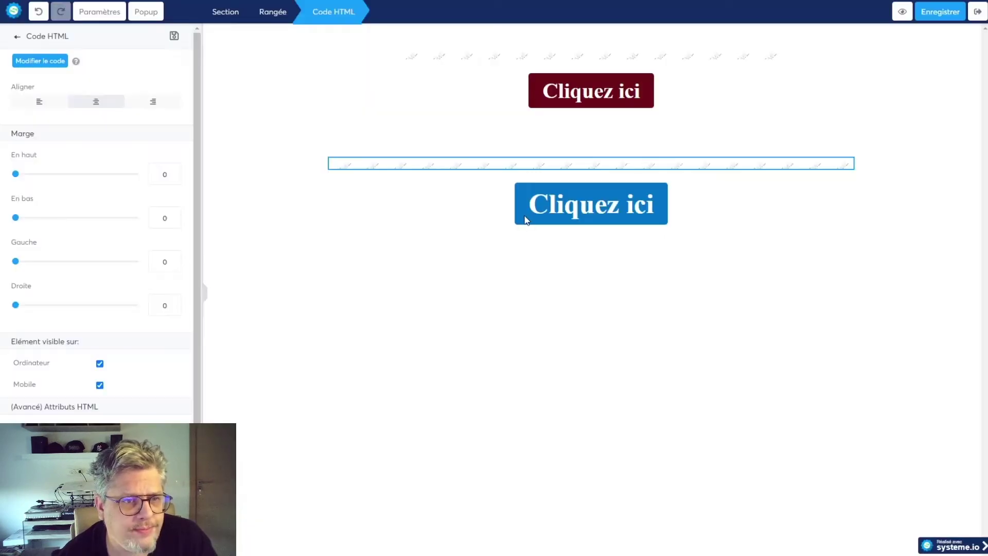
Change the blue button's background colour to purple BD10E0 and copy its hex code
{"action": "left_click", "coordinate": [622, 276]}
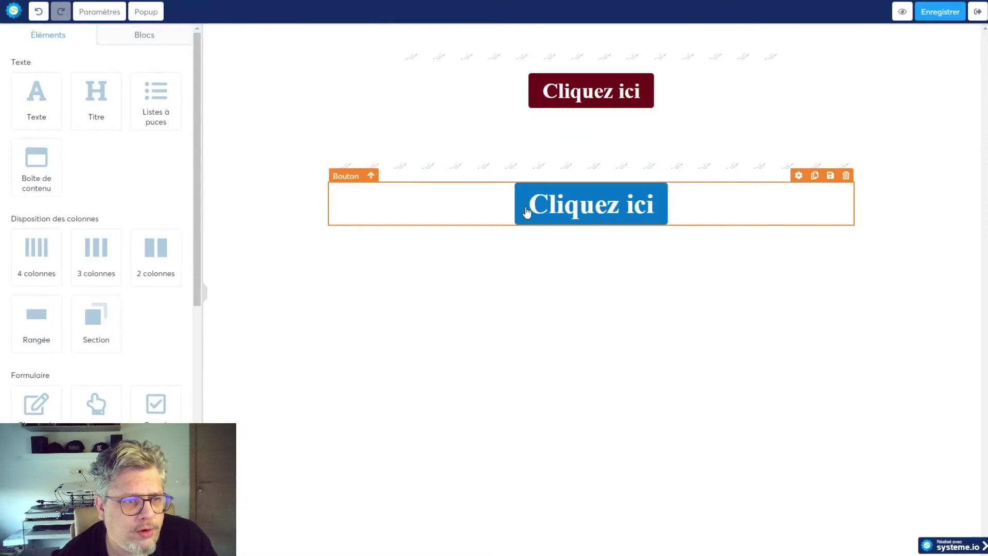
{"action": "left_click", "coordinate": [527, 212]}
{"action": "scroll", "coordinate": [41, 401], "scroll_direction": "down", "scroll_amount": 8}
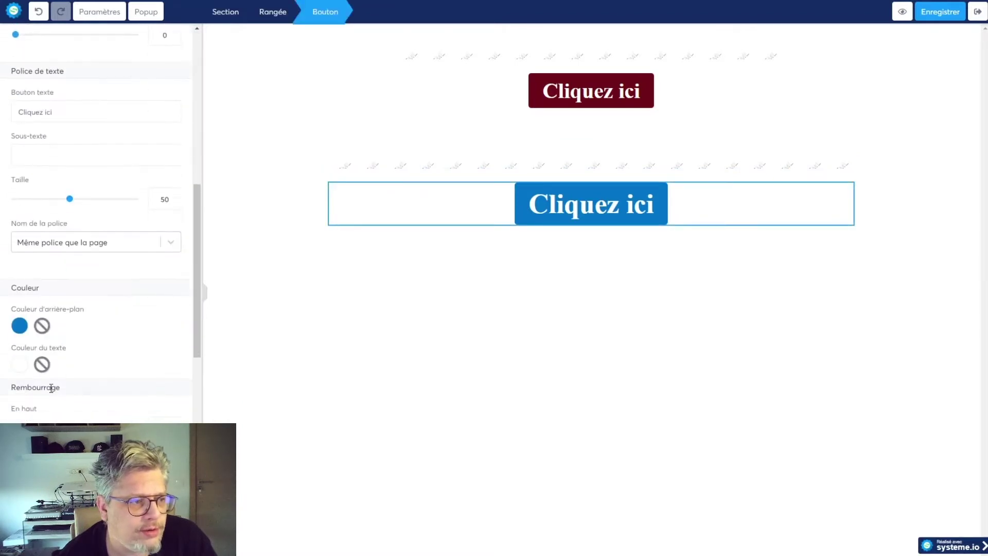
{"action": "left_click", "coordinate": [20, 326]}
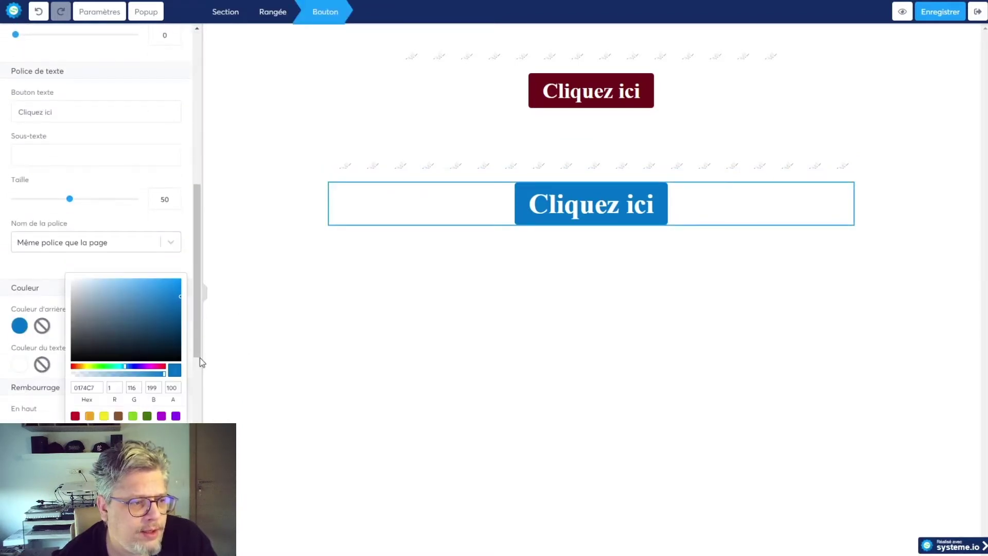
{"action": "left_click", "coordinate": [162, 416]}
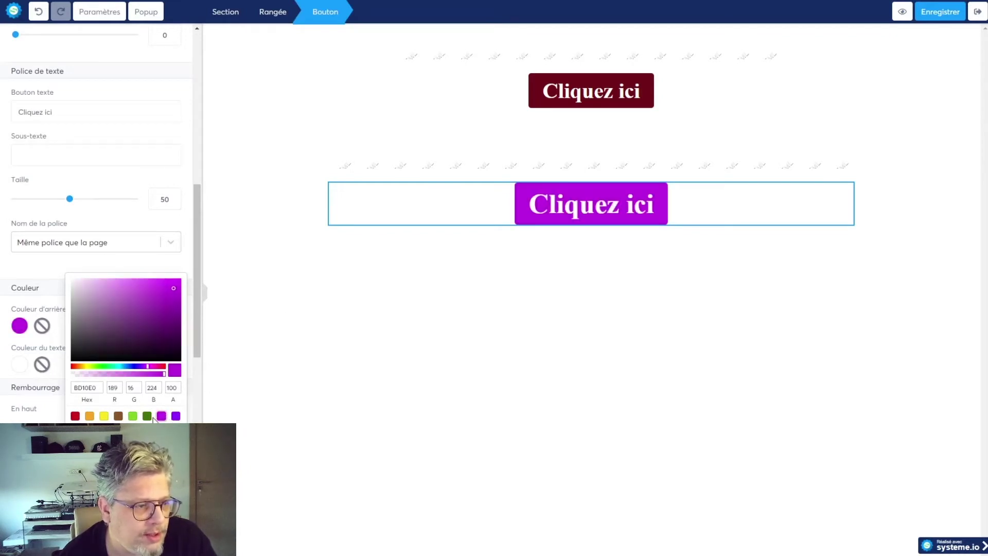
{"action": "double_click", "coordinate": [98, 388]}
{"action": "key", "text": "ctrl+c"}
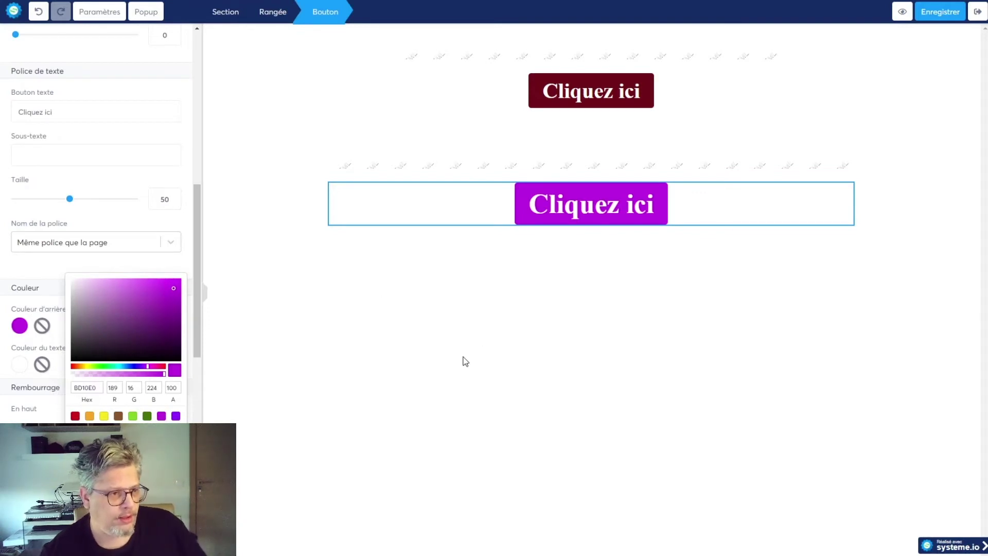
In the second HTML element's code, set the #button-d0fd58f7 rule's background-color to #BD10E0
{"action": "left_click", "coordinate": [247, 167]}
{"action": "left_click", "coordinate": [446, 166]}
{"action": "left_click", "coordinate": [452, 173]}
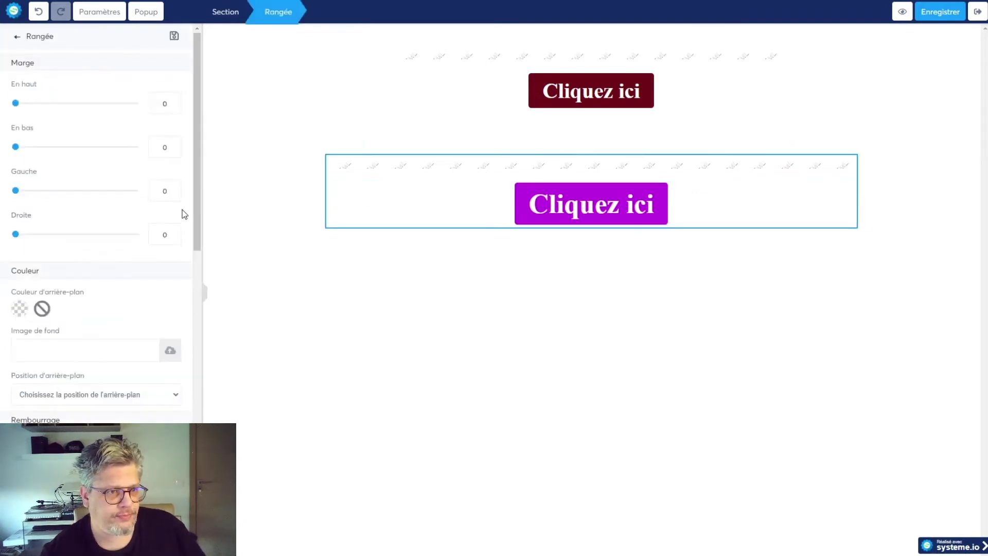
{"action": "left_click", "coordinate": [516, 169]}
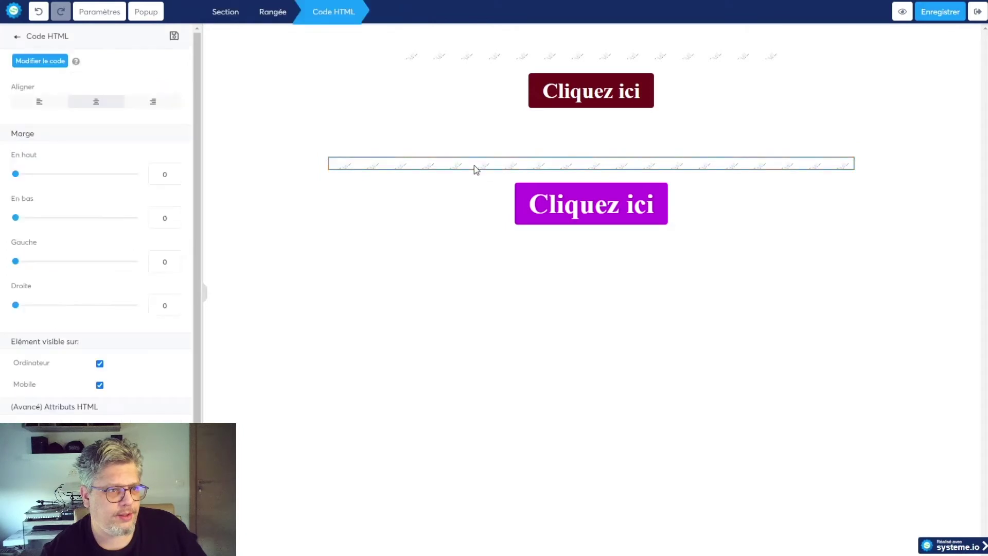
{"action": "left_click", "coordinate": [51, 61]}
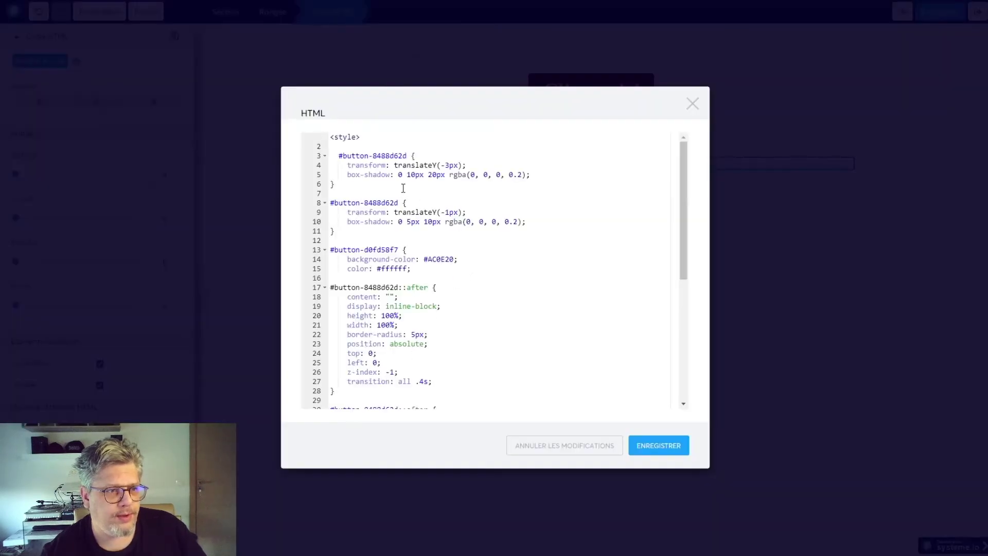
{"action": "scroll", "coordinate": [427, 237], "scroll_direction": "down", "scroll_amount": 1}
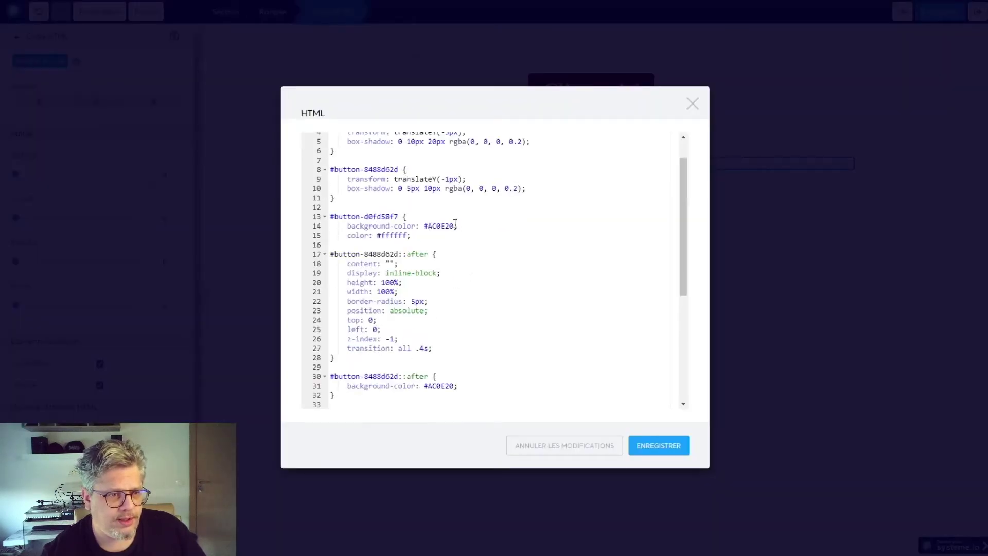
{"action": "left_click_drag", "start_coordinate": [455, 226], "coordinate": [424, 225]}
{"action": "key", "text": "ctrl+v"}
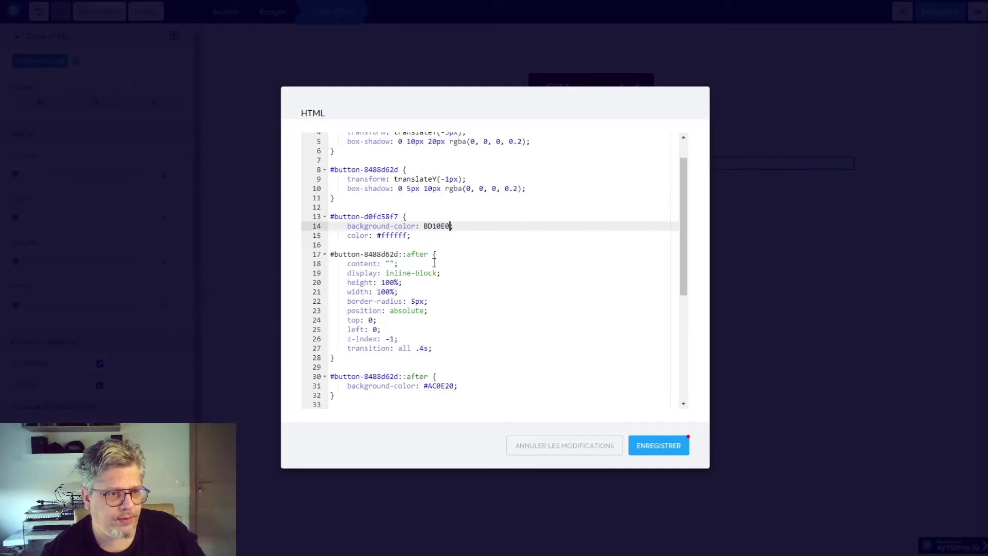
{"action": "scroll", "coordinate": [427, 237], "scroll_direction": "down", "scroll_amount": 3}
{"action": "scroll", "coordinate": [422, 237], "scroll_direction": "up", "scroll_amount": 3}
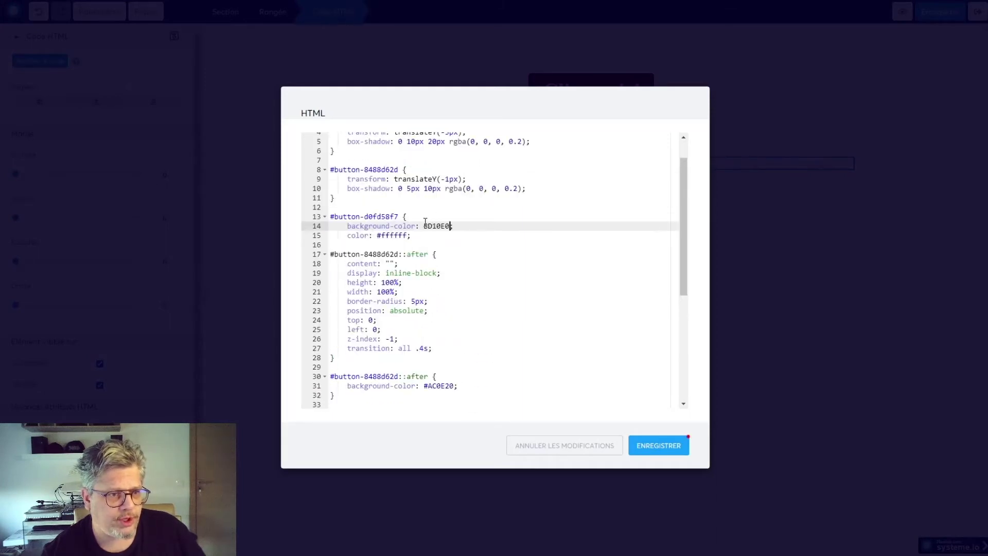
{"action": "type", "text": "#"}
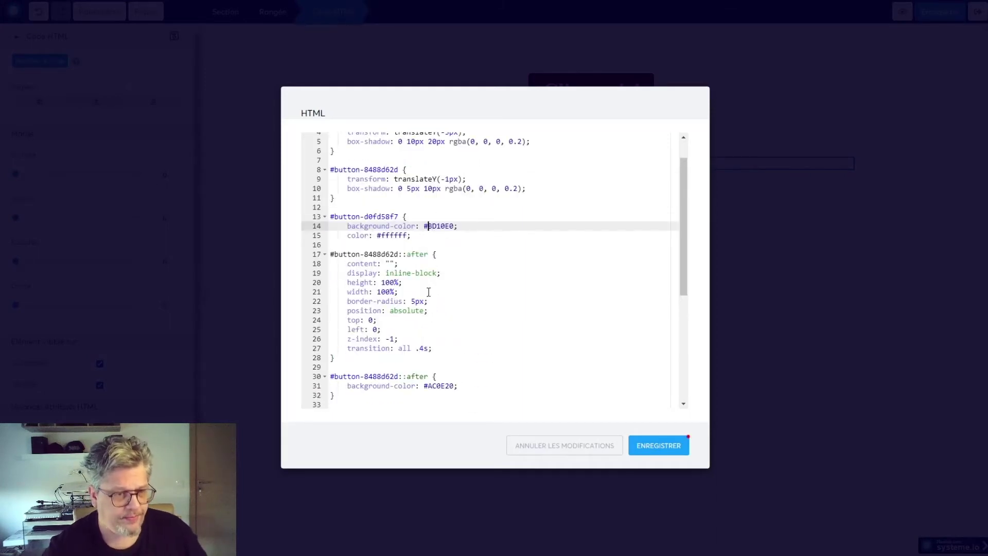
Set the background-color in the second #button-8488d62d::after rule to #BD10E0 and save the code
{"action": "scroll", "coordinate": [428, 292], "scroll_direction": "down", "scroll_amount": 2}
{"action": "left_click_drag", "start_coordinate": [455, 320], "coordinate": [433, 319]}
{"action": "key", "text": "ctrl+v"}
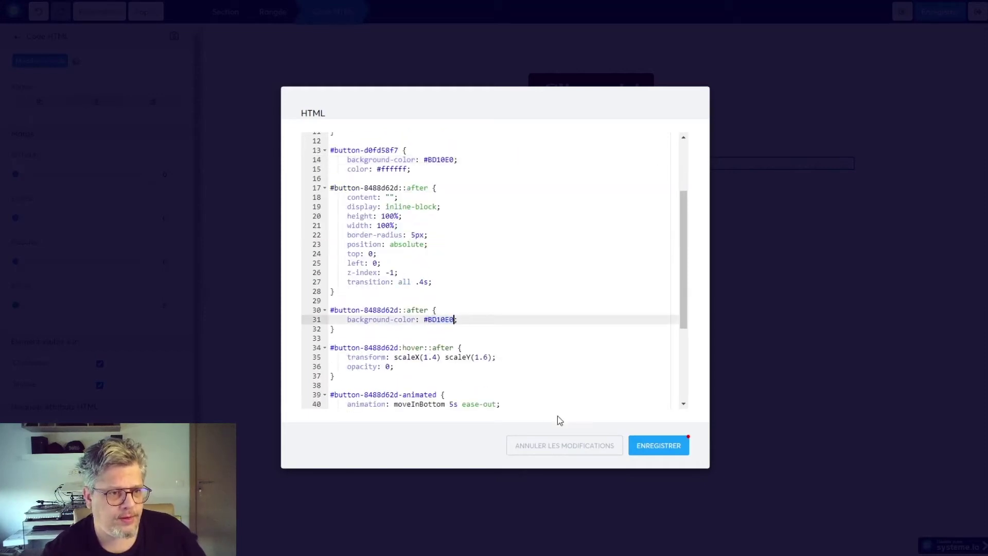
{"action": "left_click", "coordinate": [657, 452]}
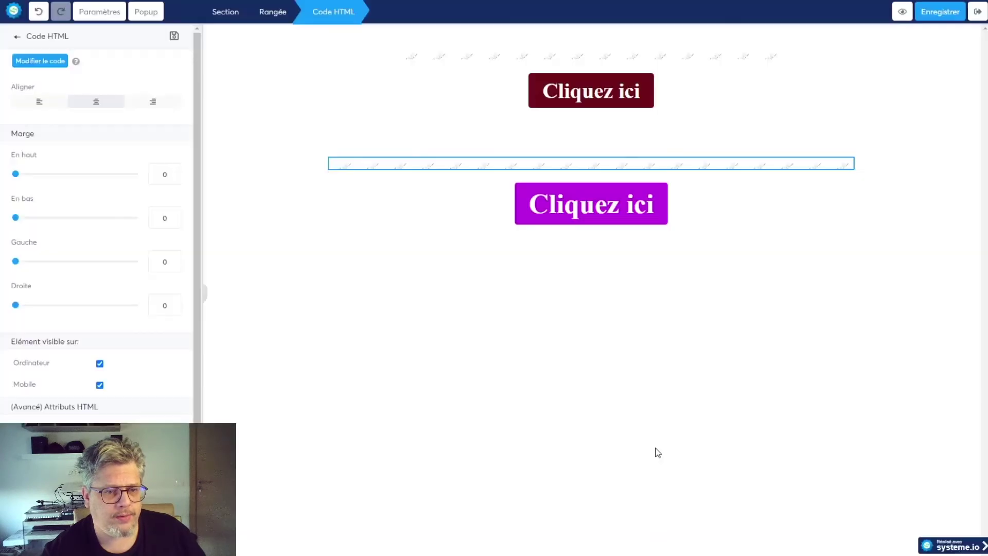
Save the page, check the purple button in the preview and return to the editor
{"action": "left_click", "coordinate": [936, 11]}
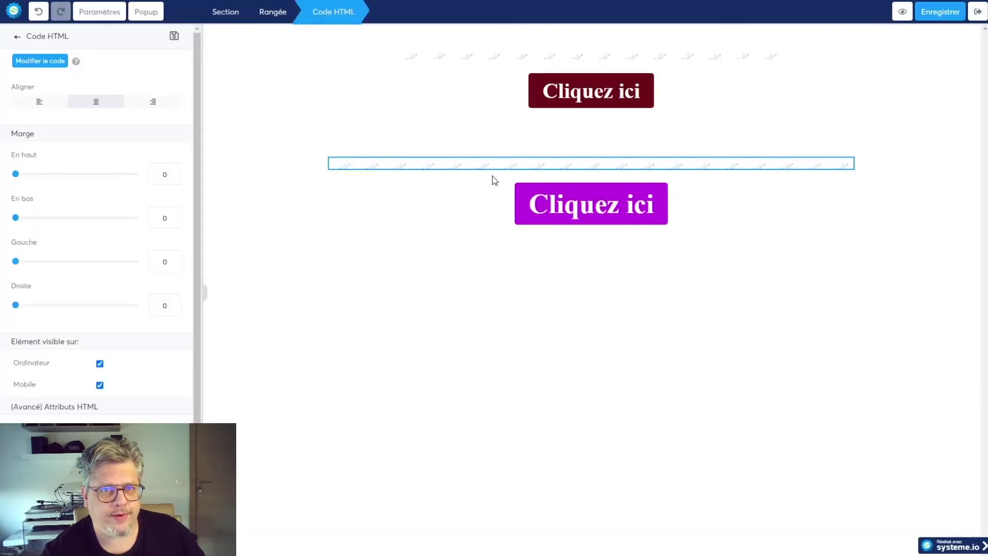
{"action": "left_click", "coordinate": [902, 12]}
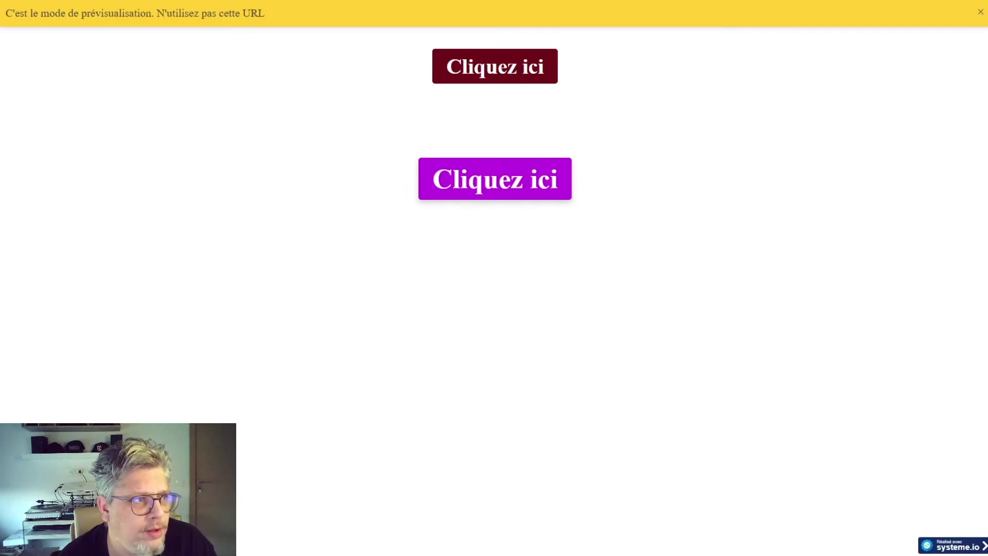
{"action": "left_click", "coordinate": [201, 2]}
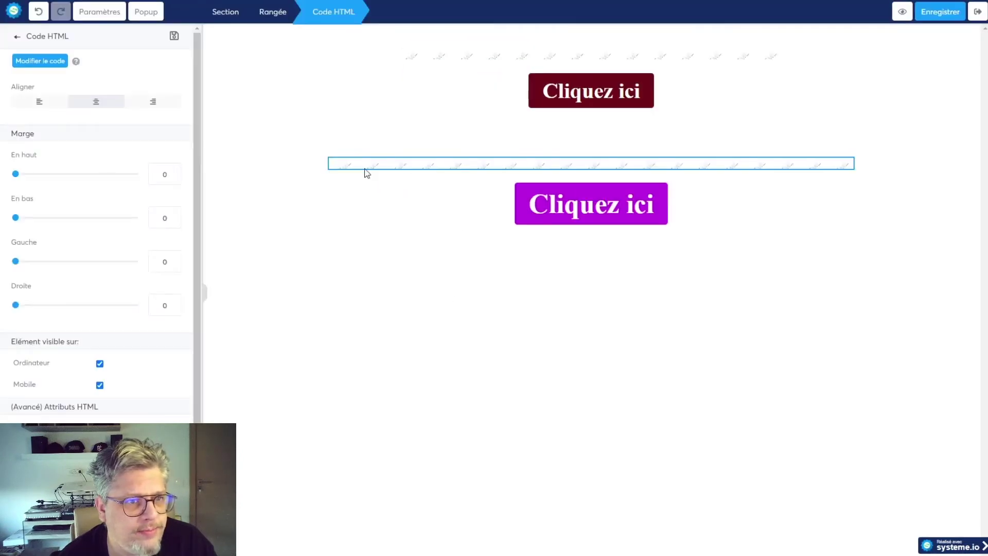
Replace the second HTML element's entire code with the copied version using #button-d0fd58f7 selectors and background-color #AC0E20, and save it
{"action": "left_click", "coordinate": [40, 62]}
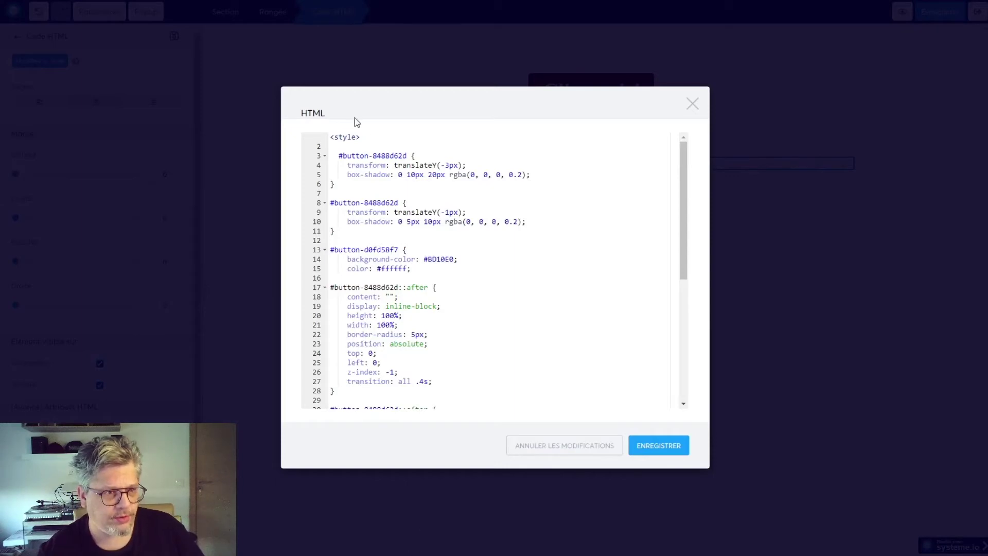
{"action": "left_click_drag", "start_coordinate": [331, 135], "coordinate": [487, 494]}
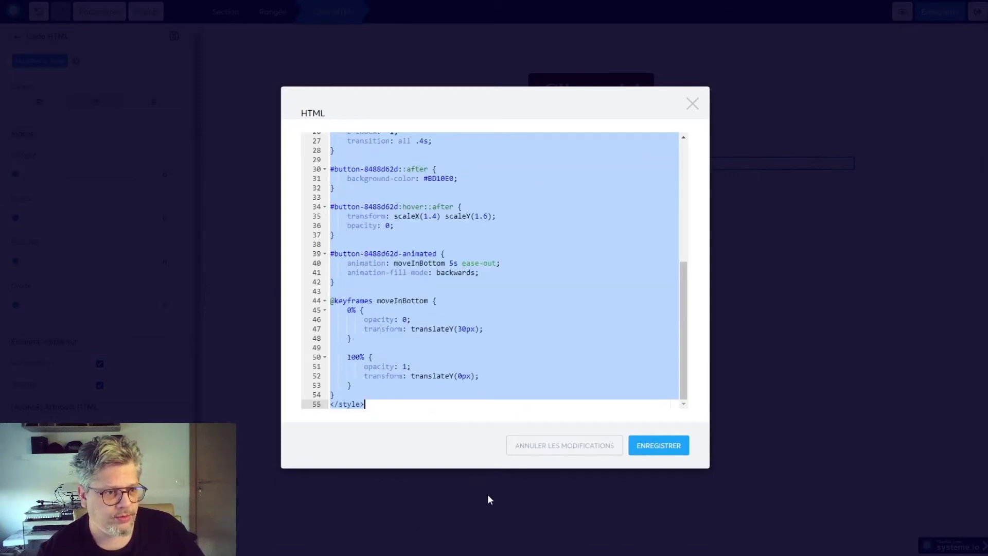
{"action": "key", "text": "ctrl+v"}
{"action": "left_click", "coordinate": [679, 447]}
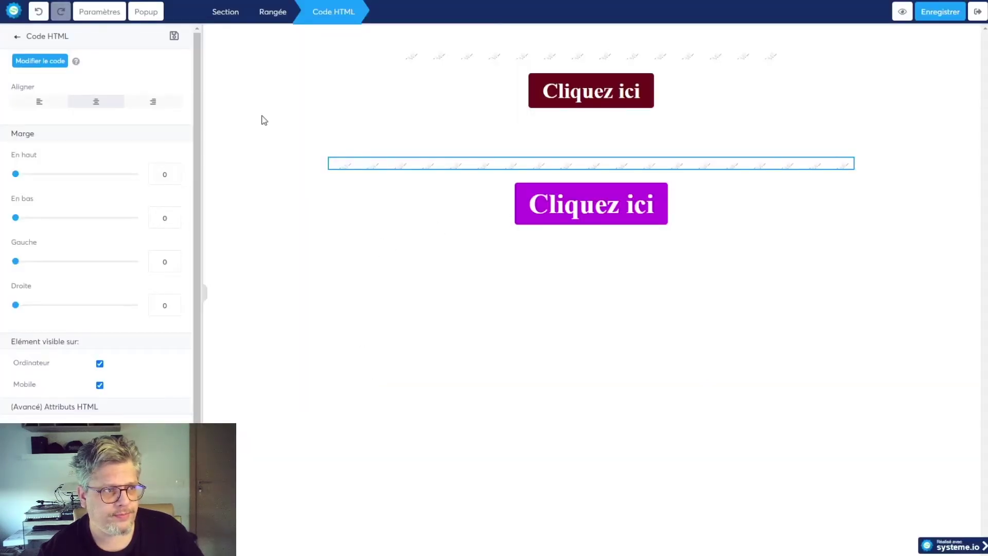
Save the page with the replaced code, check the preview and close it
{"action": "left_click", "coordinate": [941, 12]}
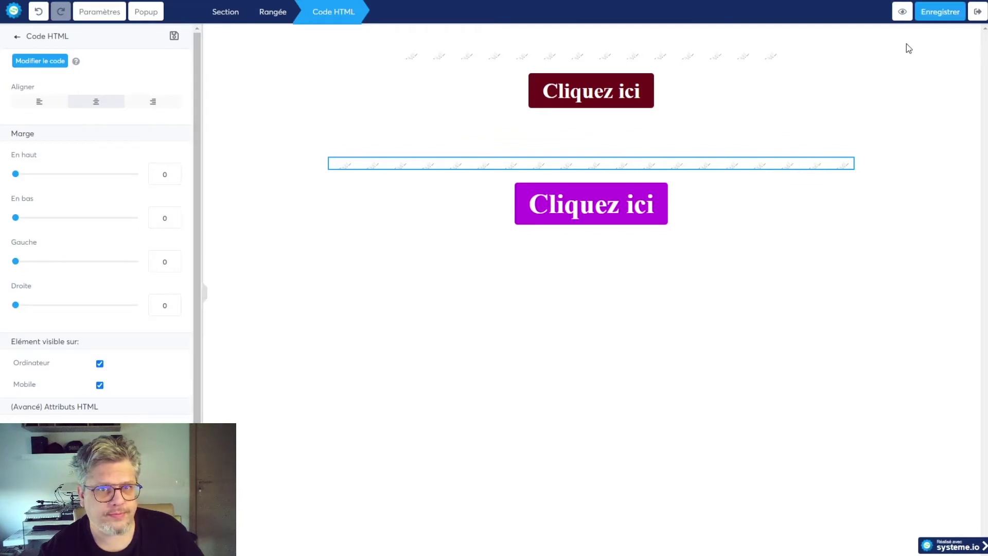
{"action": "left_click", "coordinate": [909, 17]}
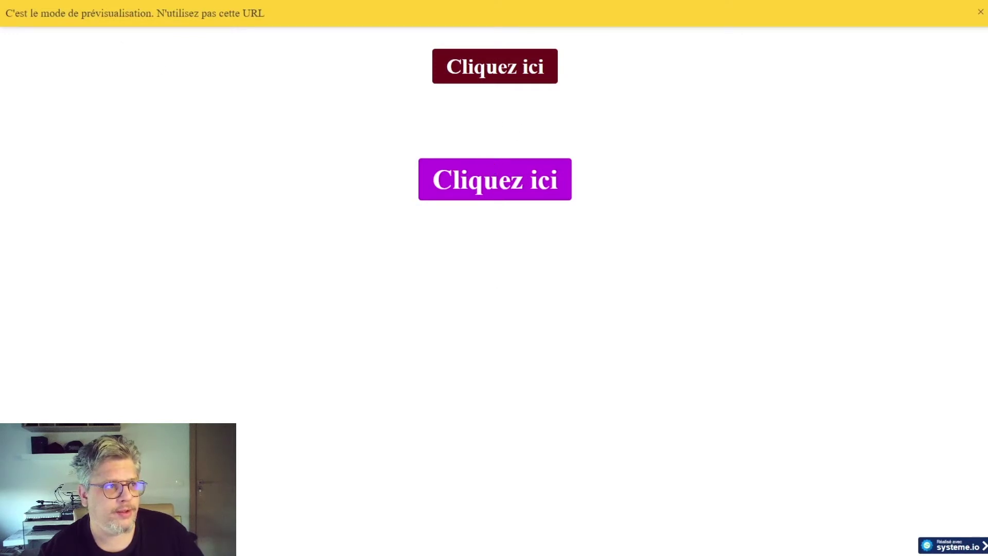
{"action": "key", "text": "ctrl+w"}
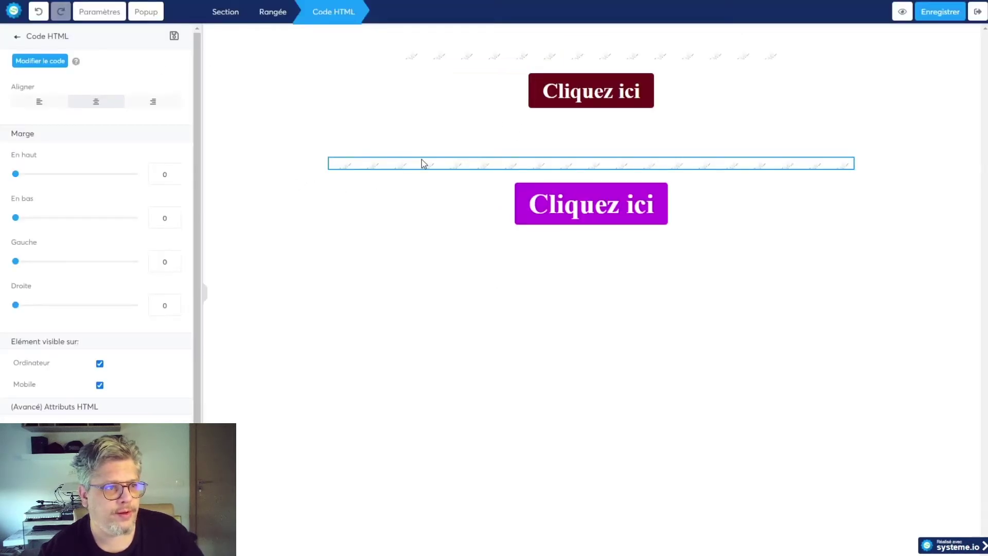
Examine the second HTML element's #button-d0fd58f7 rules and moveInBottom keyframes, keeping the #AC0E20 background line intact, and close the code
{"action": "left_click", "coordinate": [434, 168]}
{"action": "left_click", "coordinate": [54, 61]}
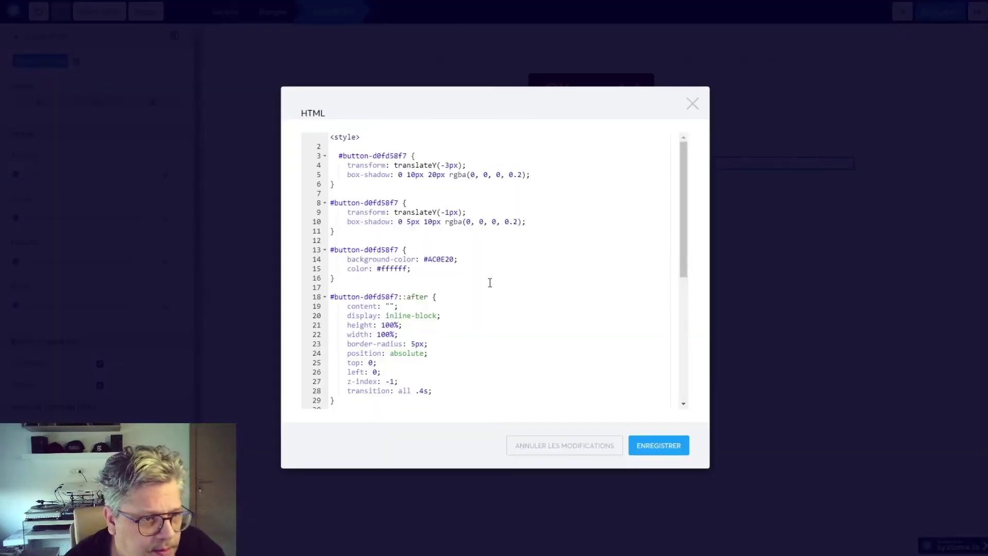
{"action": "left_click", "coordinate": [423, 259]}
{"action": "key", "text": "BackSpace"}
{"action": "left_click_drag", "start_coordinate": [474, 274], "coordinate": [473, 280]}
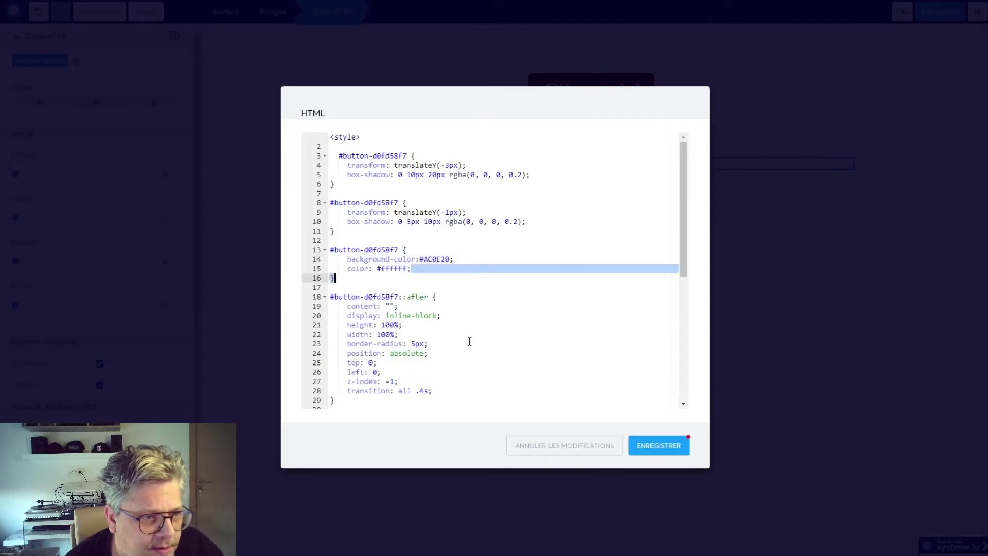
{"action": "left_click", "coordinate": [421, 260]}
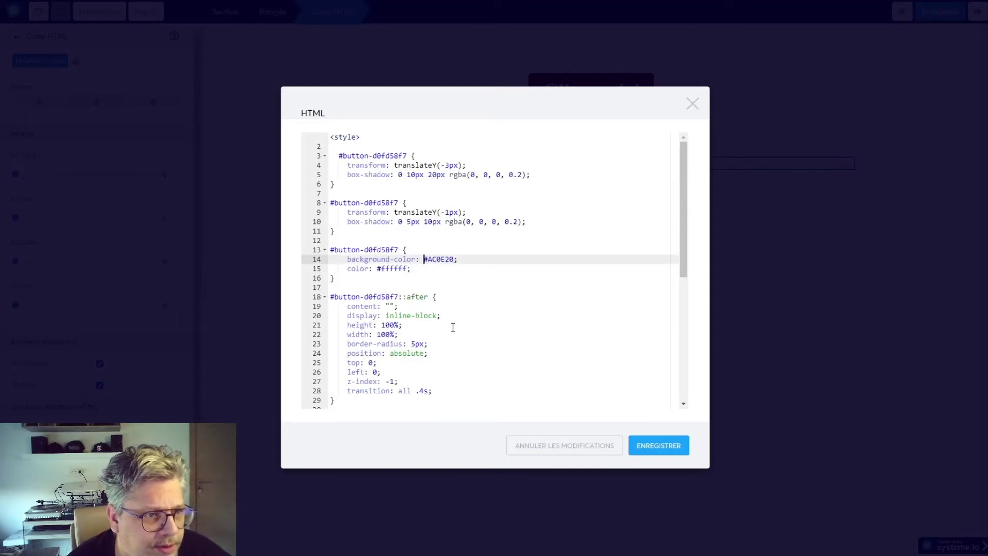
{"action": "scroll", "coordinate": [453, 327], "scroll_direction": "down", "scroll_amount": 3}
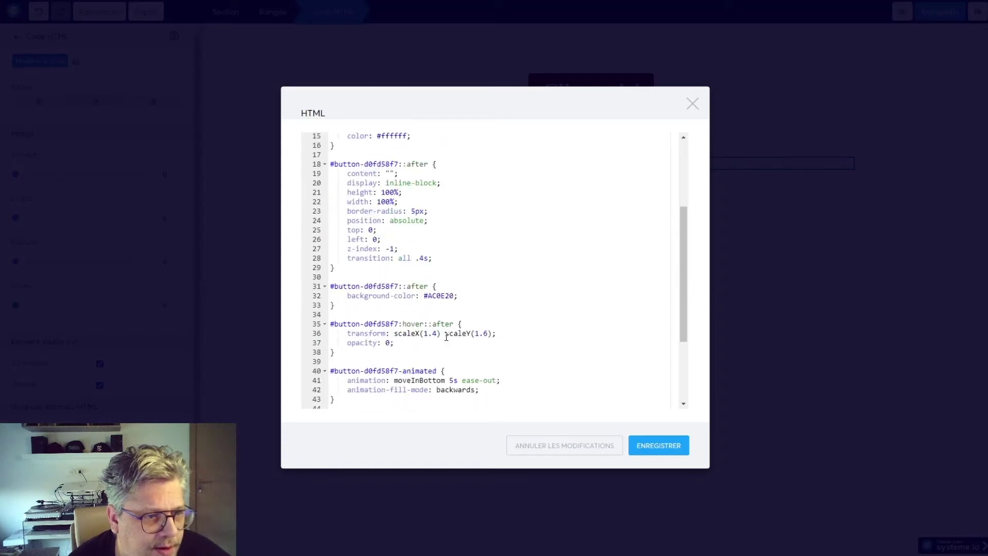
{"action": "scroll", "coordinate": [445, 338], "scroll_direction": "down", "scroll_amount": 3}
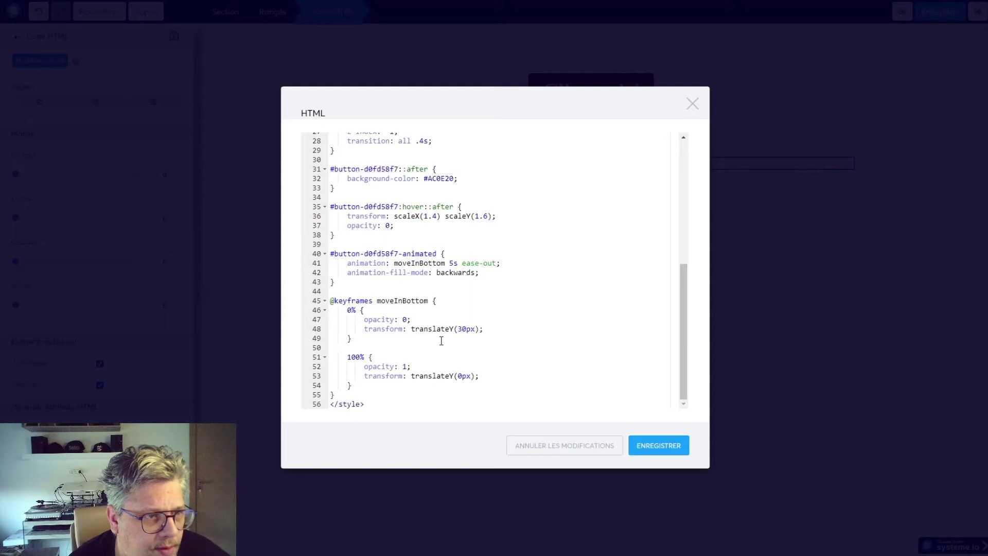
{"action": "scroll", "coordinate": [439, 341], "scroll_direction": "up", "scroll_amount": 6}
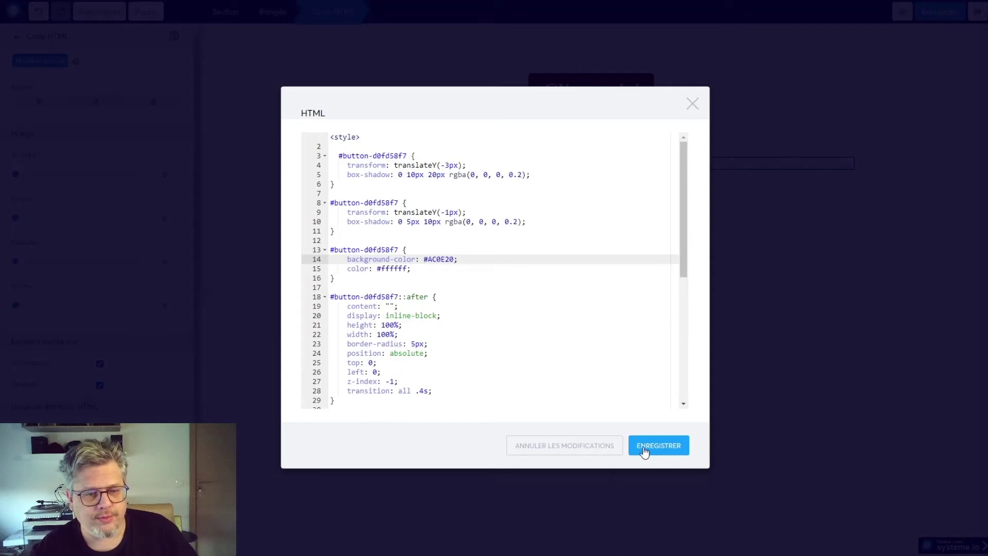
{"action": "left_click", "coordinate": [607, 447]}
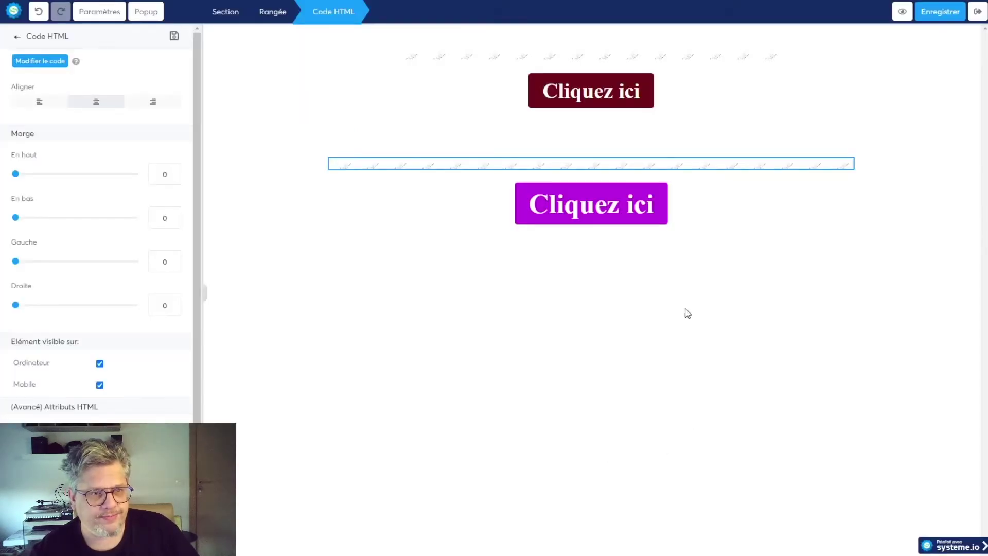
Copy the purple button's ID and replace the ID in the first selector of the second HTML element's code with button-8488d62d
{"action": "left_click", "coordinate": [566, 219]}
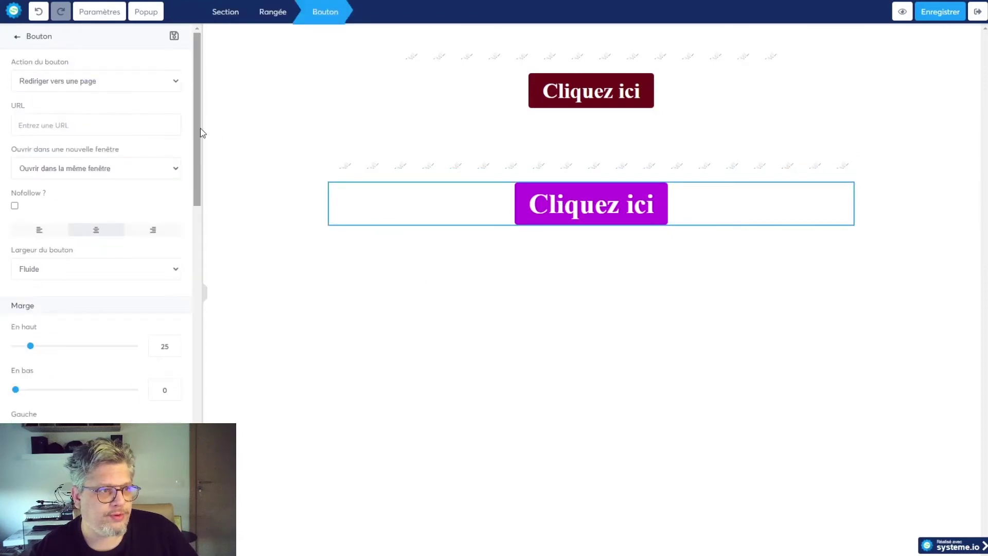
{"action": "left_click_drag", "start_coordinate": [200, 128], "coordinate": [200, 440]}
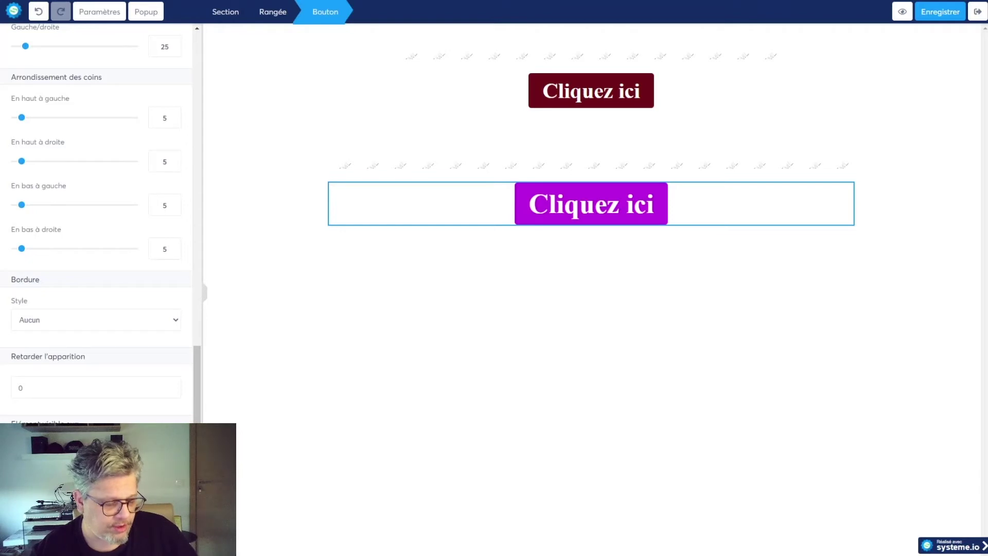
{"action": "left_click", "coordinate": [545, 172]}
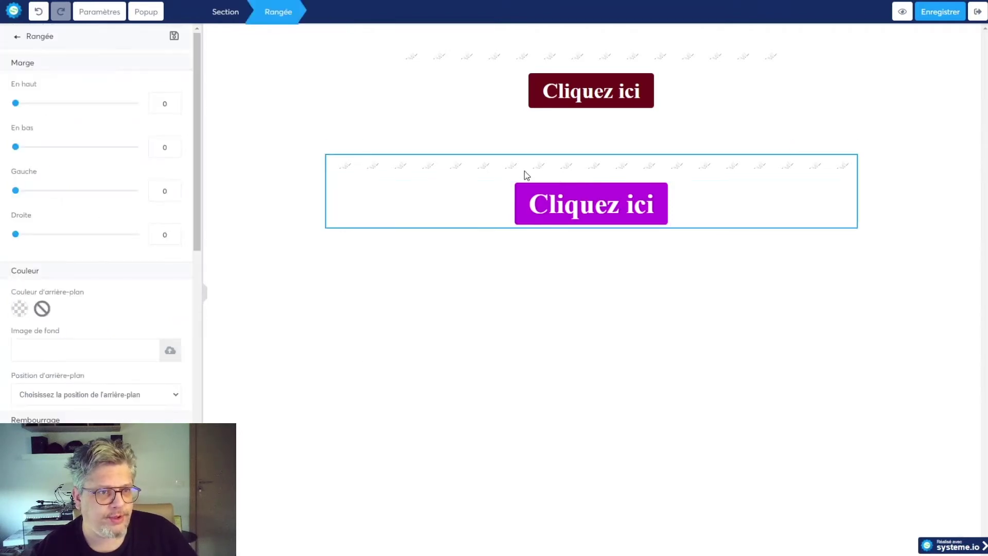
{"action": "left_click", "coordinate": [457, 165]}
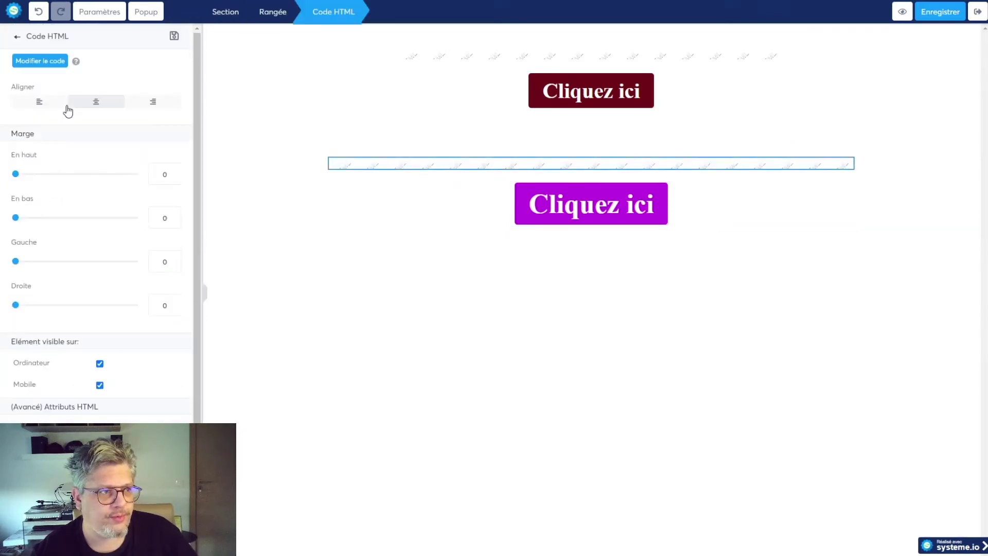
{"action": "left_click", "coordinate": [51, 68]}
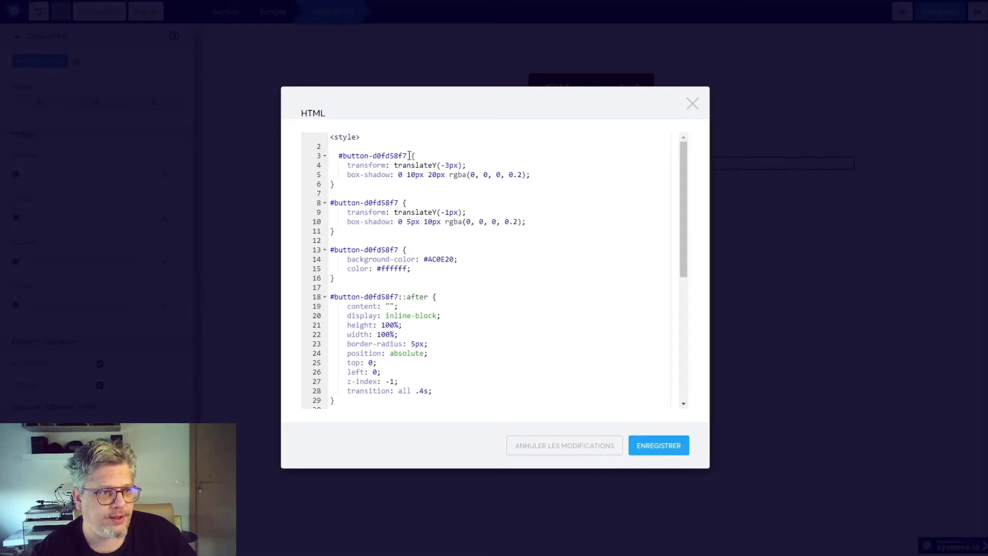
{"action": "left_click_drag", "start_coordinate": [410, 155], "coordinate": [343, 155]}
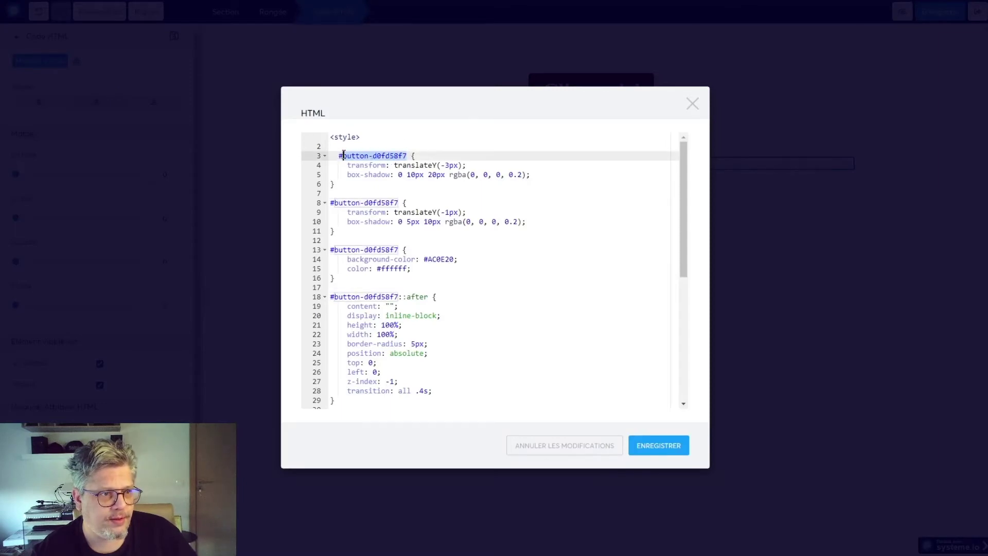
{"action": "type", "text": "button-8488d62d"}
Replace the button ID in the selectors on lines 8, 13 and 18 with button-8488d62d
{"action": "left_click_drag", "start_coordinate": [399, 203], "coordinate": [336, 203]}
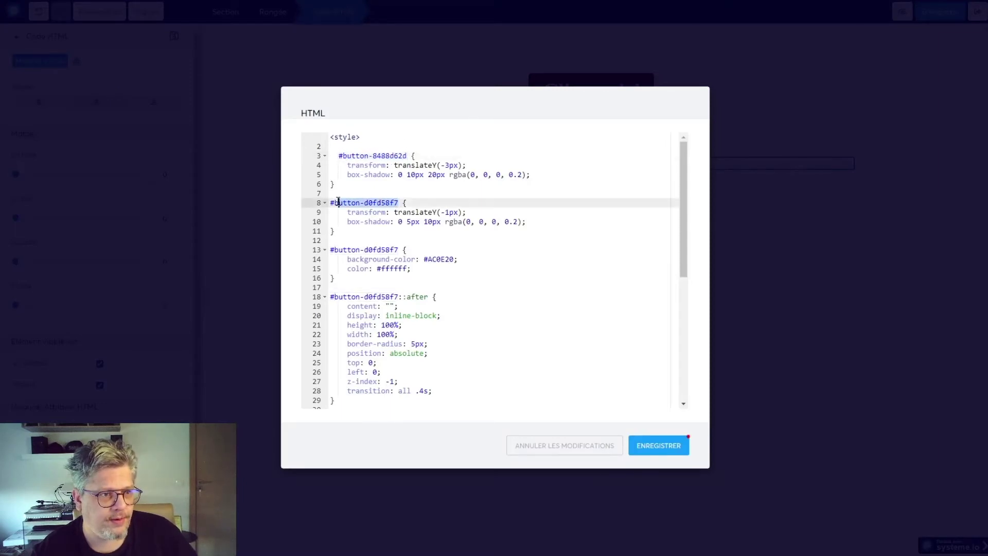
{"action": "type", "text": "button-8488d62d"}
{"action": "left_click_drag", "start_coordinate": [399, 250], "coordinate": [335, 249]}
{"action": "type", "text": "button-8488d62d"}
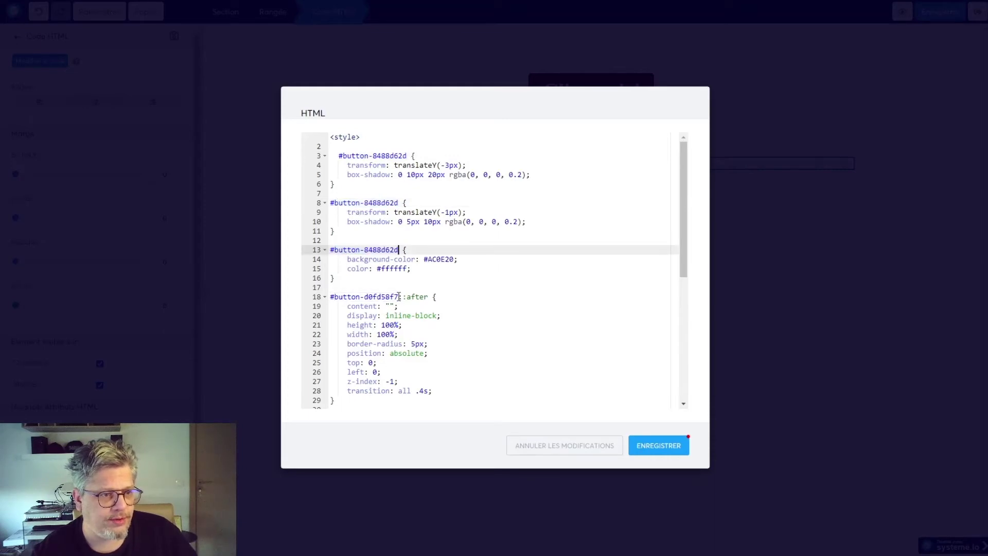
{"action": "left_click_drag", "start_coordinate": [399, 297], "coordinate": [335, 297]}
{"action": "type", "text": "button-8488d62d"}
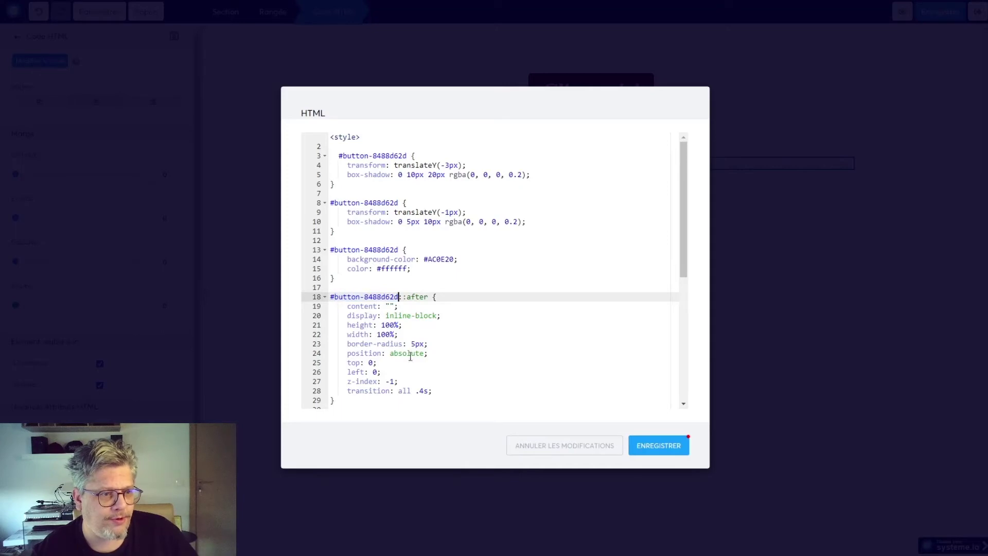
Replace the ID in the second ::after, the hover::after and the -animated selectors with button-8488d62d, and save the code
{"action": "scroll", "coordinate": [409, 355], "scroll_direction": "down", "scroll_amount": 2}
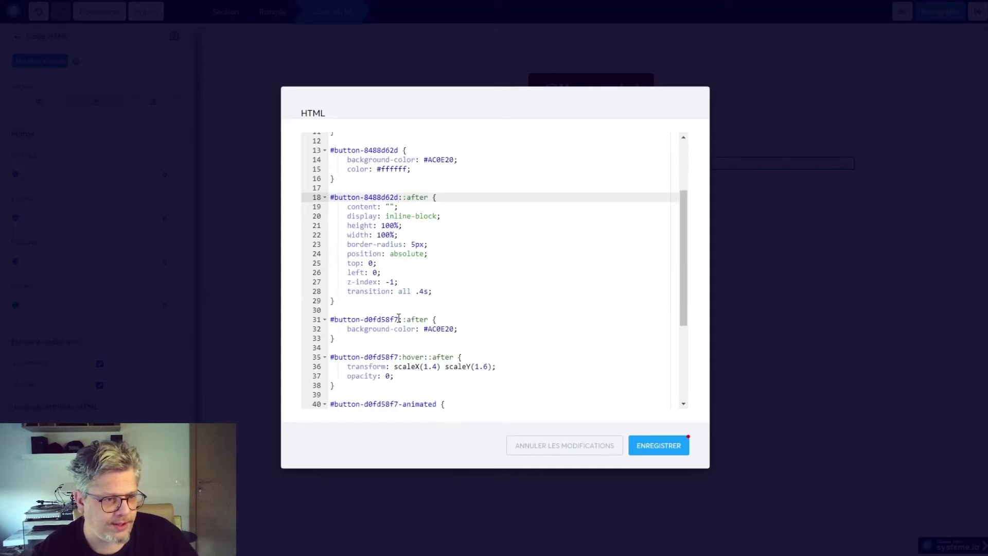
{"action": "left_click_drag", "start_coordinate": [399, 319], "coordinate": [334, 320]}
{"action": "type", "text": "button-8488d62d"}
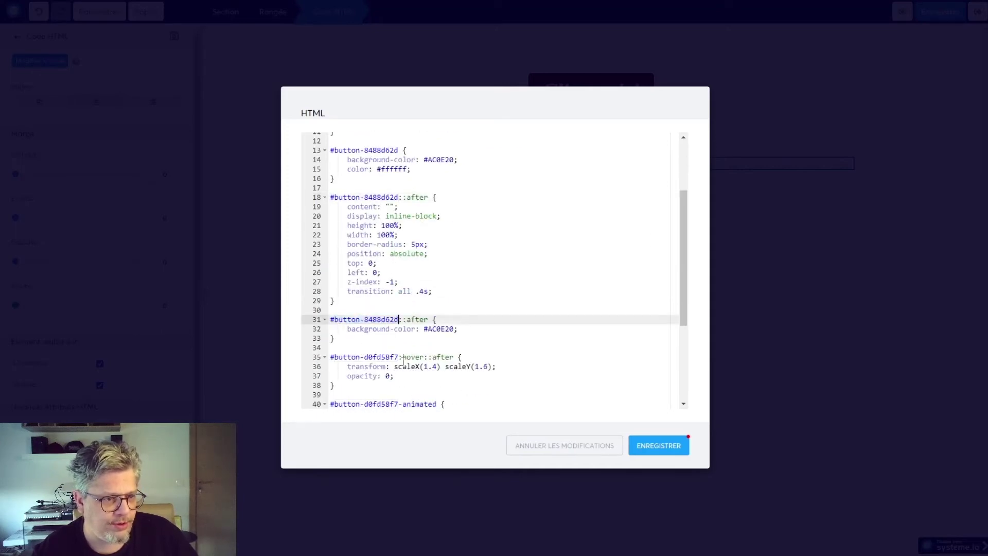
{"action": "left_click_drag", "start_coordinate": [400, 358], "coordinate": [334, 358]}
{"action": "type", "text": "button-8488d62d"}
{"action": "scroll", "coordinate": [404, 360], "scroll_direction": "down", "scroll_amount": 3}
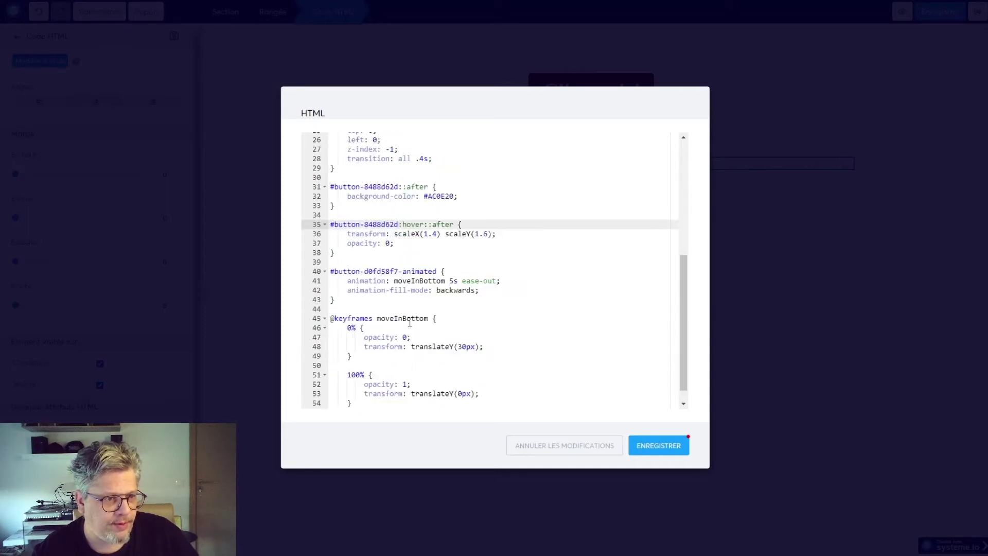
{"action": "left_click_drag", "start_coordinate": [399, 271], "coordinate": [334, 272]}
{"action": "type", "text": "button-8488d62d"}
{"action": "scroll", "coordinate": [474, 356], "scroll_direction": "down", "scroll_amount": 1}
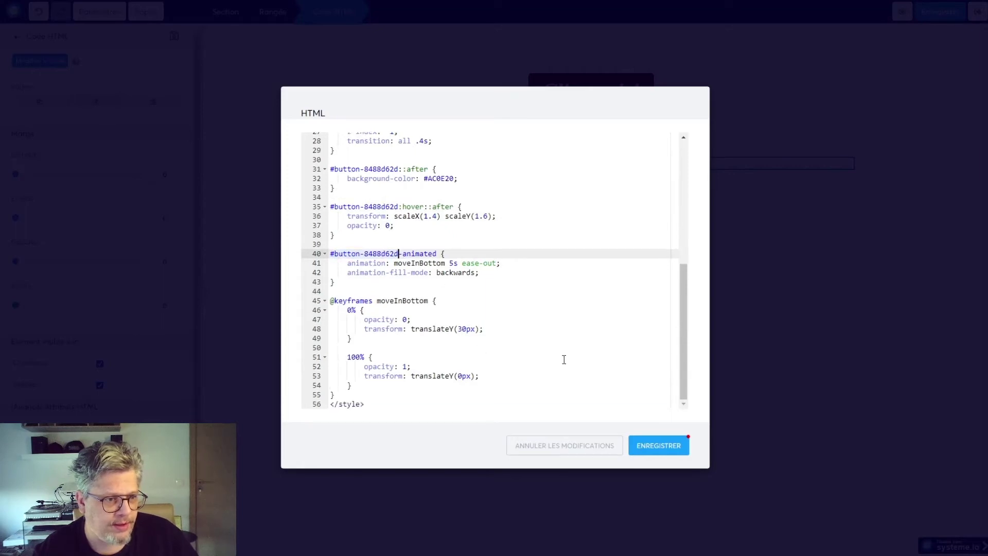
{"action": "left_click", "coordinate": [675, 445]}
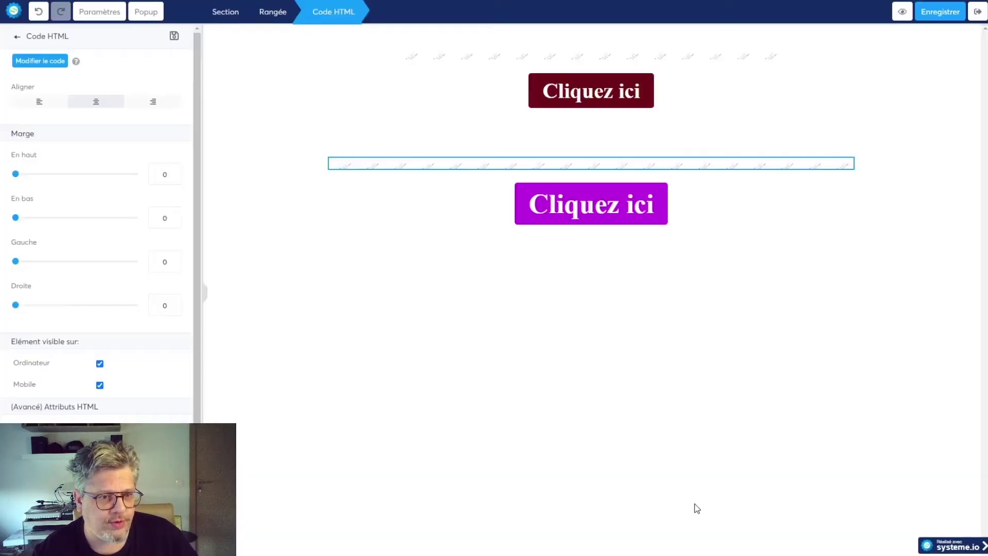
Save the page with the updated selectors, compare both buttons in the preview and close it
{"action": "left_click", "coordinate": [940, 12]}
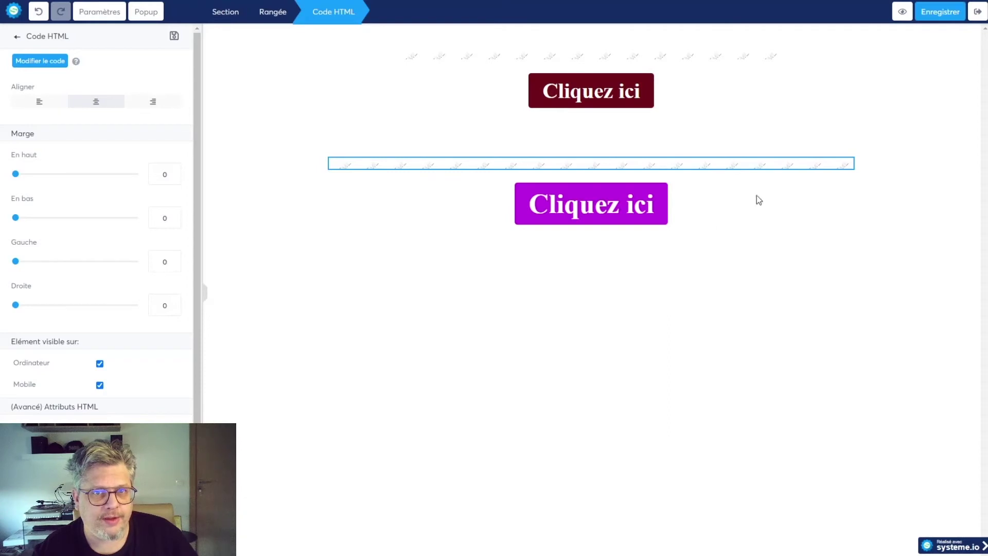
{"action": "left_click", "coordinate": [902, 12]}
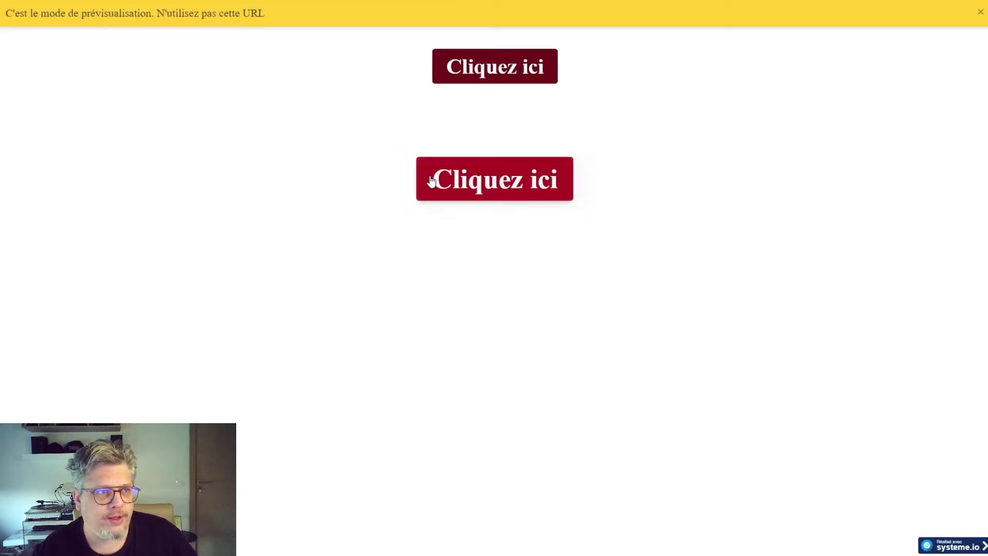
{"action": "key", "text": "Escape"}
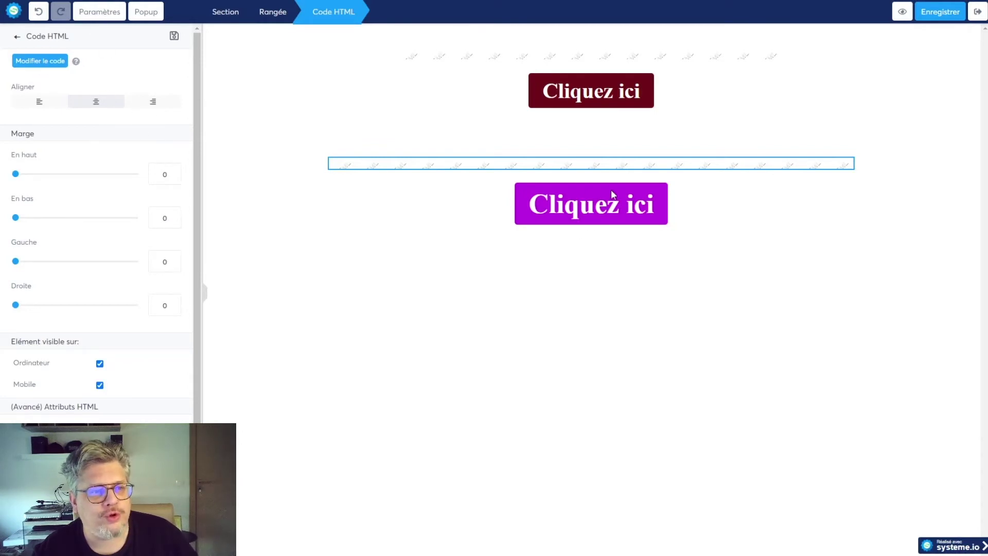
{"action": "left_click", "coordinate": [134, 1]}
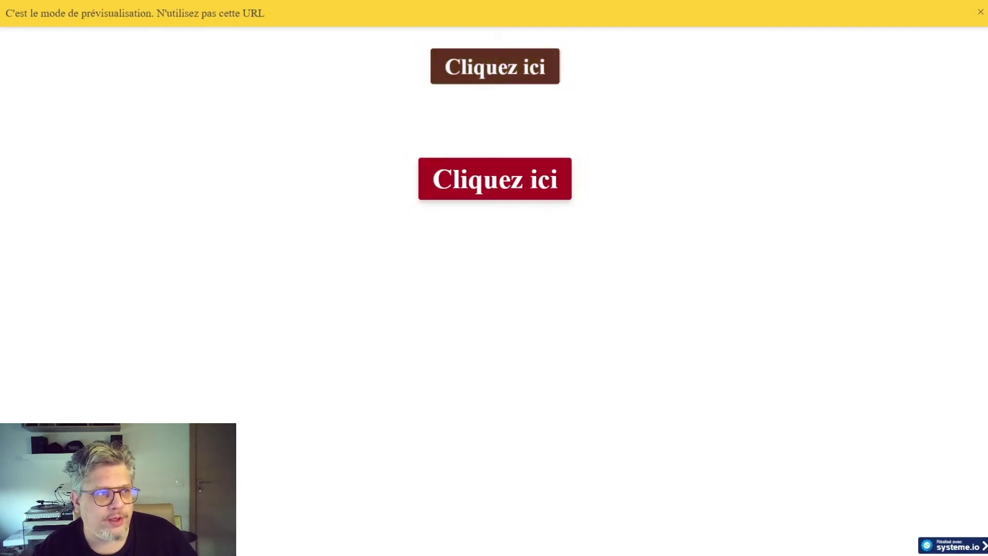
{"action": "key", "text": "ctrl+w"}
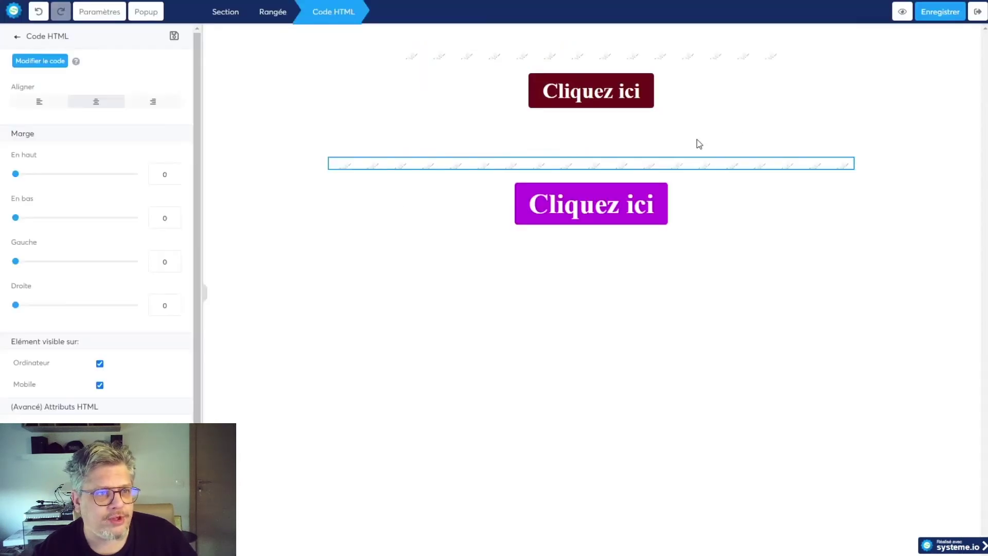
Copy the background colour code of the dark red first button from its colour settings and deselect the button
{"action": "left_click", "coordinate": [570, 88]}
{"action": "scroll", "coordinate": [50, 402], "scroll_direction": "down", "scroll_amount": 6}
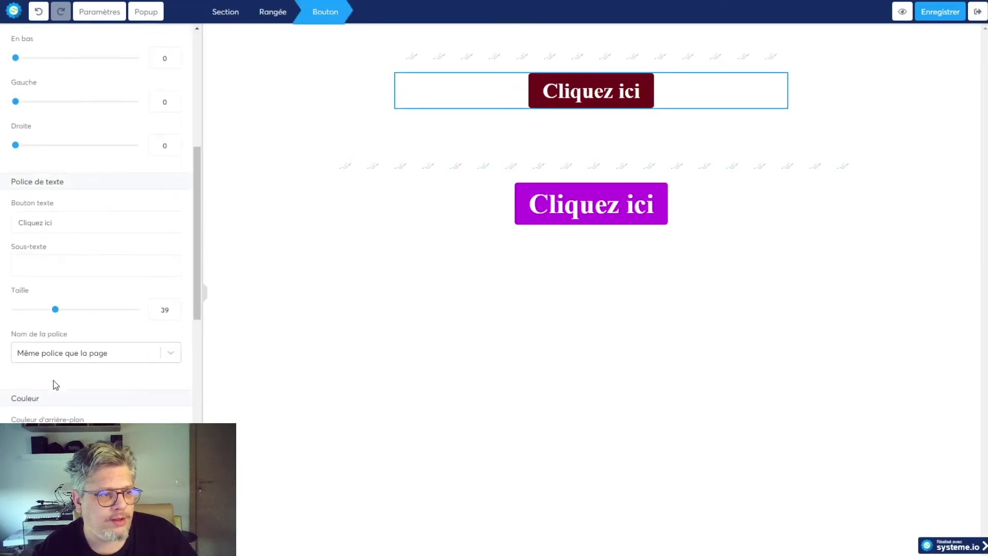
{"action": "left_click", "coordinate": [31, 437]}
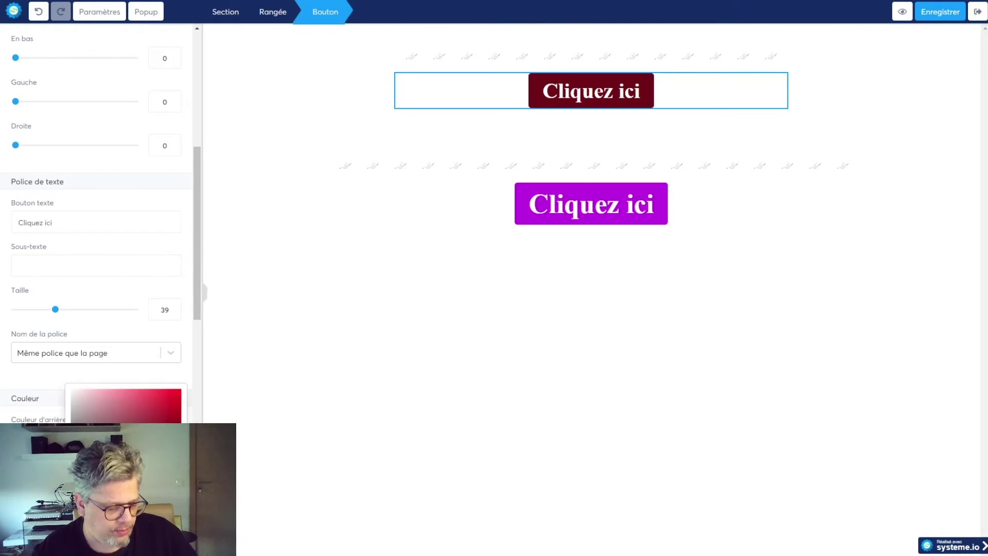
{"action": "left_click", "coordinate": [388, 216]}
{"action": "left_click", "coordinate": [637, 248]}
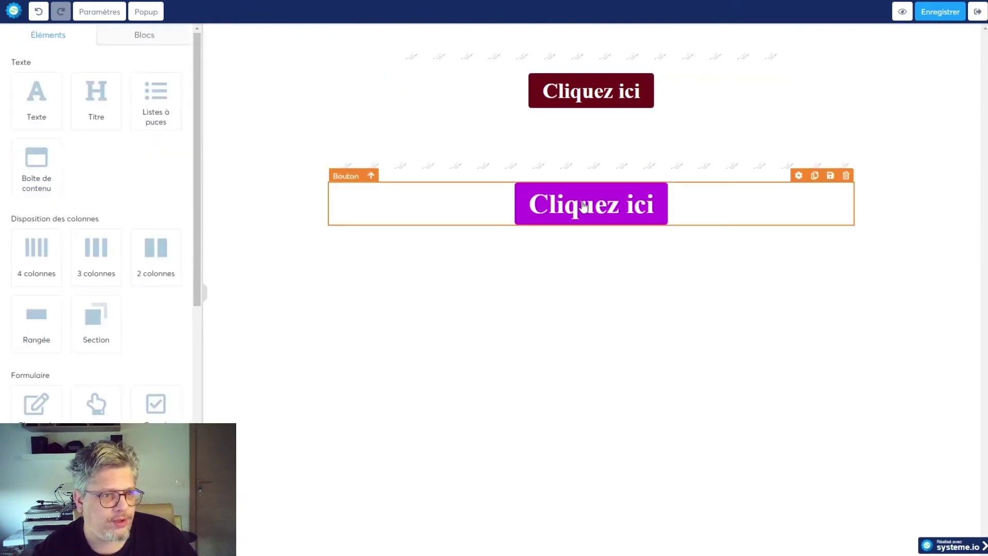
Reopen the second HTML element's code and insert 6F0E1A over the colour code in line 14's background-color
{"action": "left_click", "coordinate": [579, 204]}
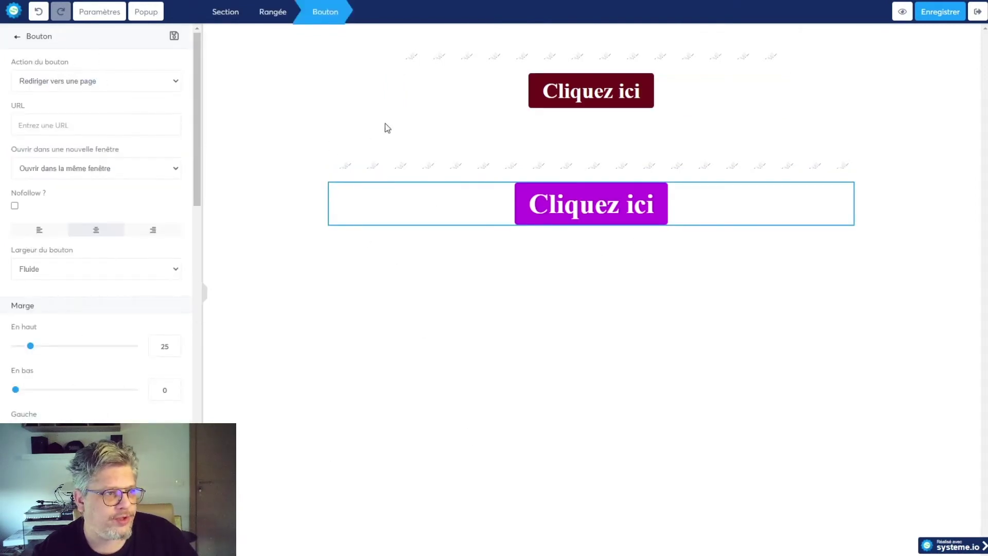
{"action": "left_click", "coordinate": [538, 168]}
{"action": "left_click", "coordinate": [537, 168]}
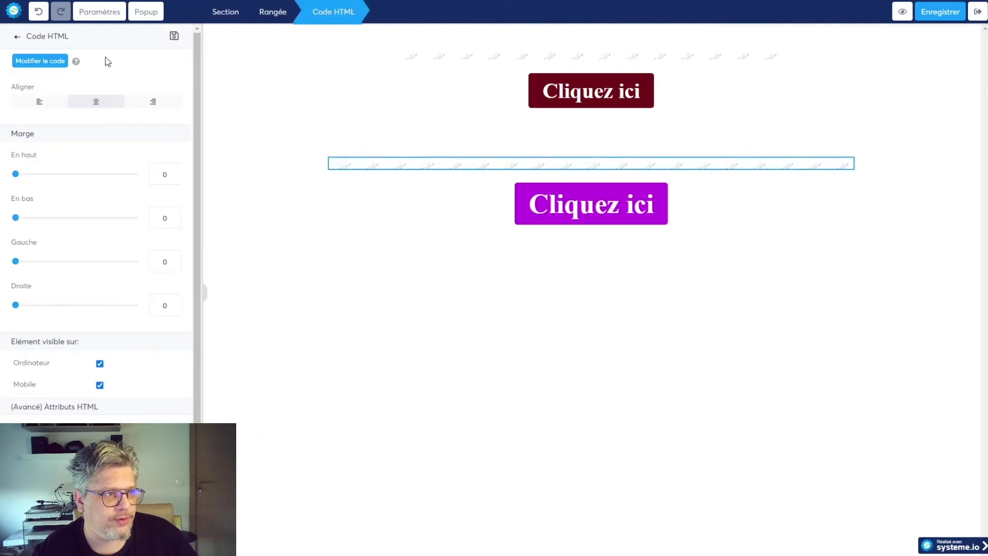
{"action": "left_click", "coordinate": [52, 64]}
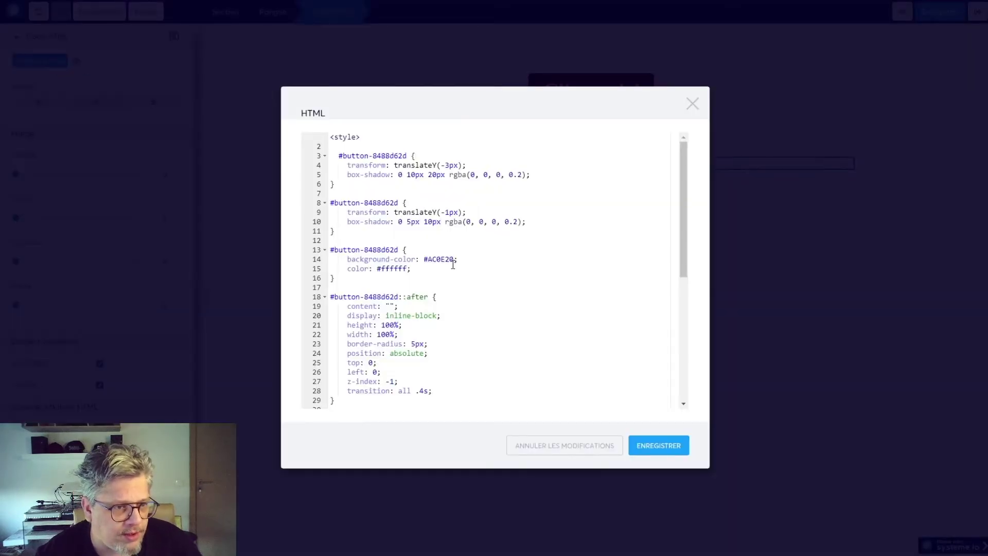
{"action": "mouse_move", "coordinate": [453, 264]}
{"action": "left_mouse_down"}
{"action": "mouse_move", "coordinate": [433, 261]}
{"action": "mouse_move", "coordinate": [452, 259]}
{"action": "left_mouse_up"}
{"action": "left_click", "coordinate": [428, 261]}
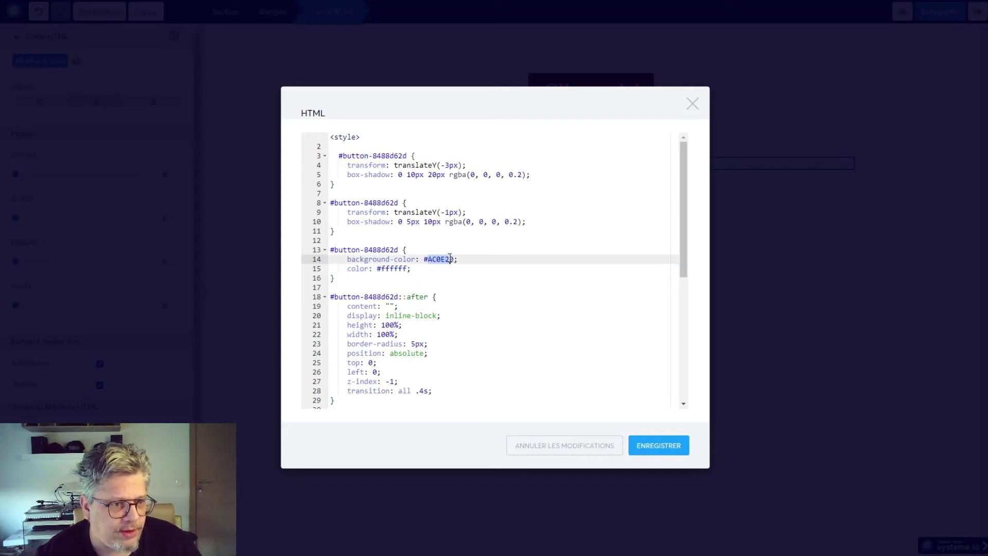
{"action": "type", "text": "6F0E1A"}
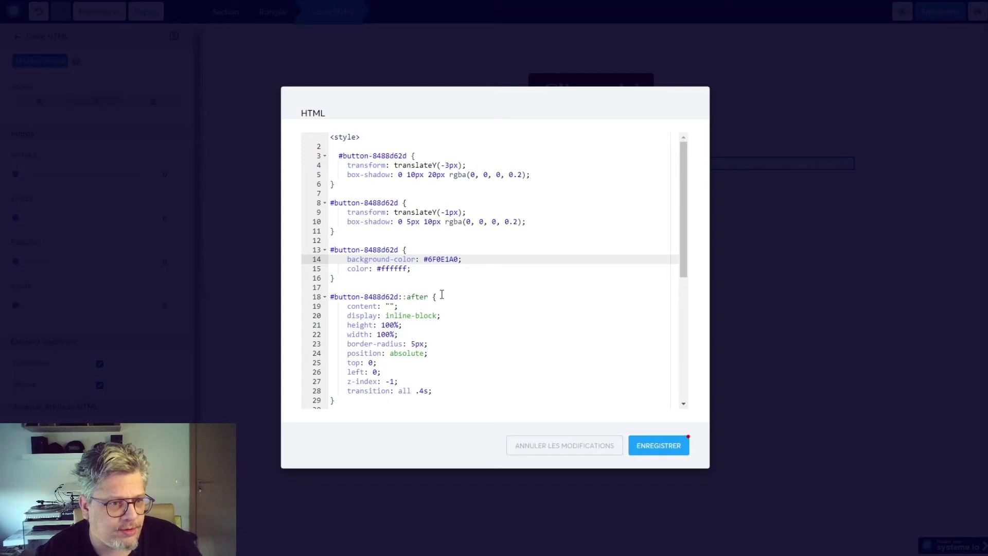
Set the background-color in the #button-8488d62d::after rule on line 32 to #6F0E1A
{"action": "scroll", "coordinate": [427, 357], "scroll_direction": "down", "scroll_amount": 5}
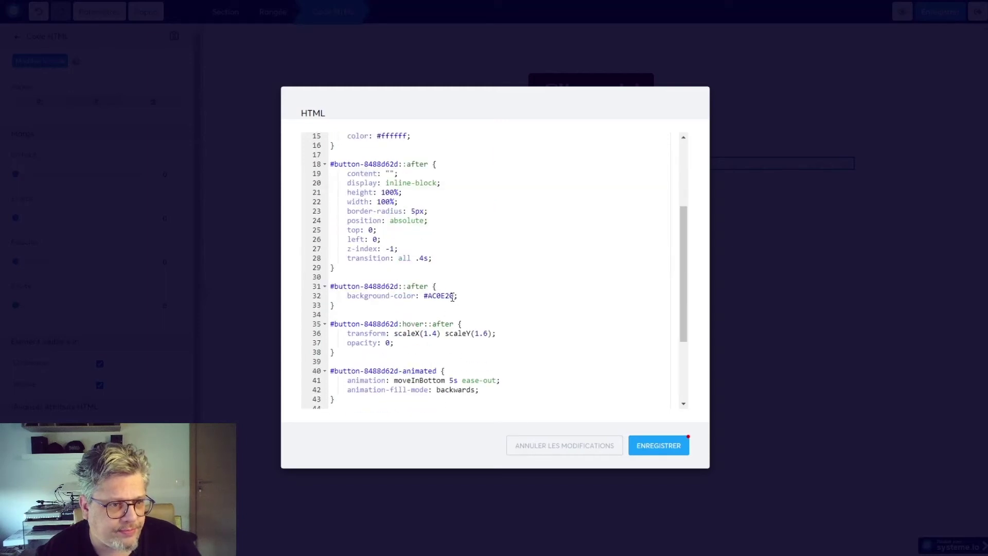
{"action": "left_click_drag", "start_coordinate": [452, 298], "coordinate": [433, 297]}
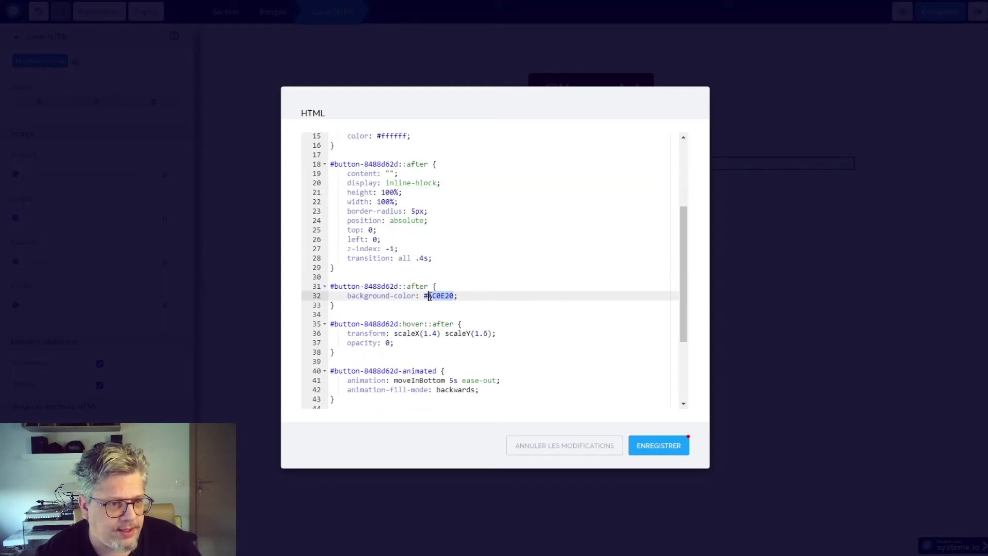
{"action": "type", "text": "6F0E1A"}
Remove the extra trailing 0 from line 14's background-color so it reads #6F0E1A, and save the code
{"action": "scroll", "coordinate": [476, 273], "scroll_direction": "up", "scroll_amount": 4}
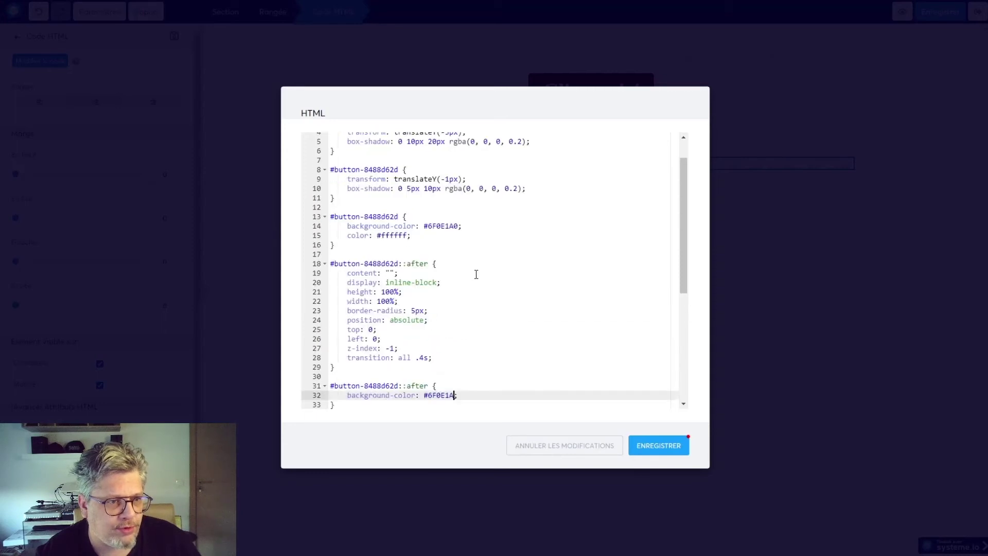
{"action": "left_click", "coordinate": [455, 226]}
{"action": "key", "text": "Delete"}
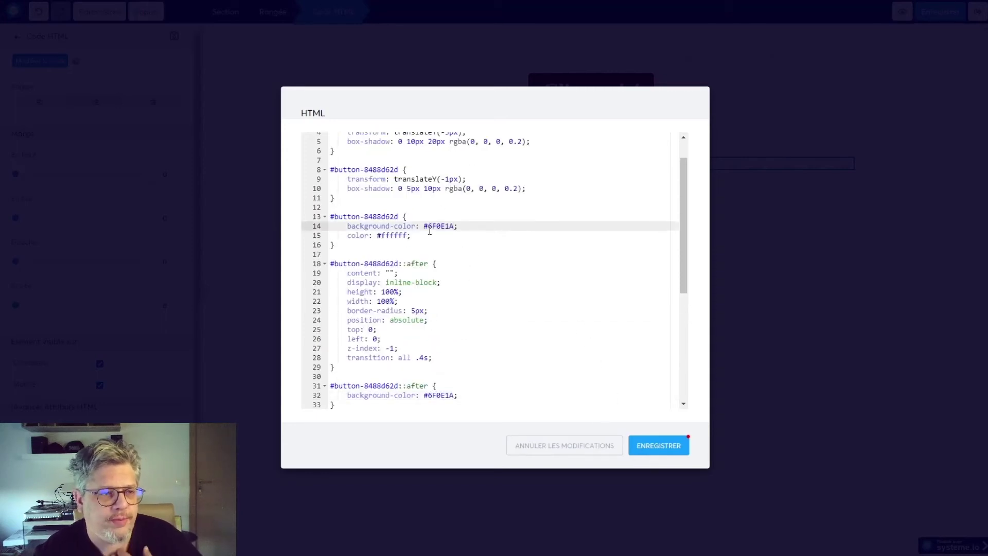
{"action": "left_click", "coordinate": [665, 452]}
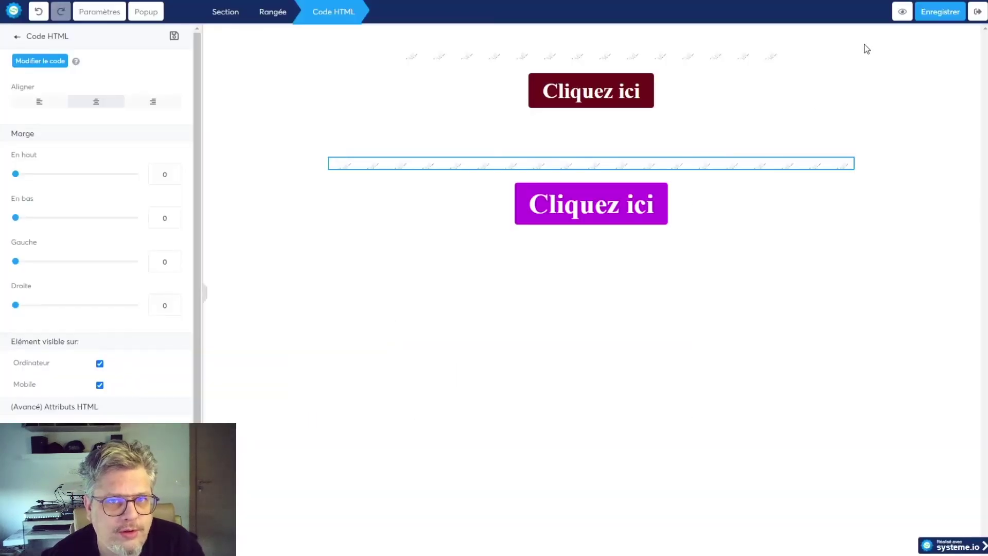
Save the page with the #6F0E1A colour and check the buttons in the preview
{"action": "left_click", "coordinate": [950, 12]}
{"action": "left_click", "coordinate": [891, 11]}
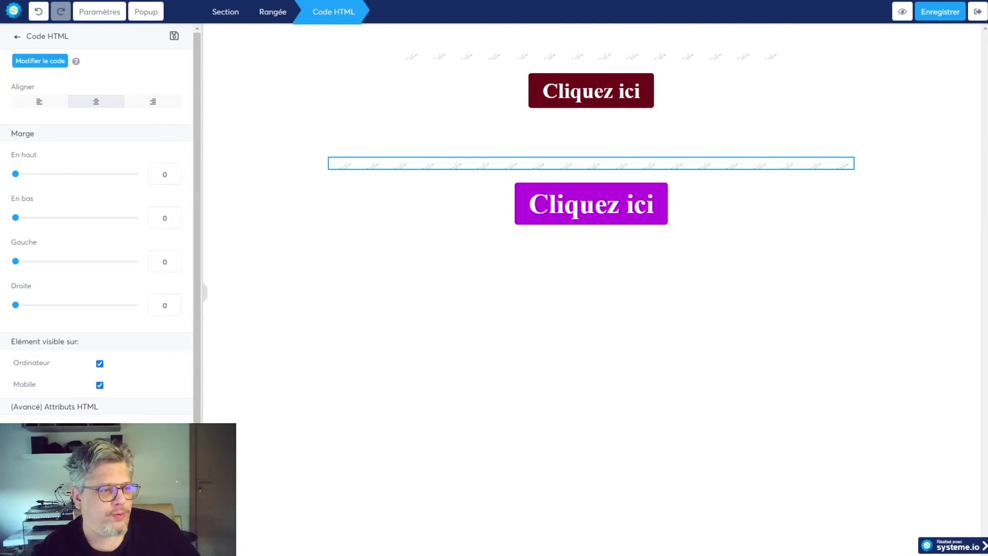
Duplicate the section containing the purple button and its HTML code element
{"action": "left_click", "coordinate": [402, 253]}
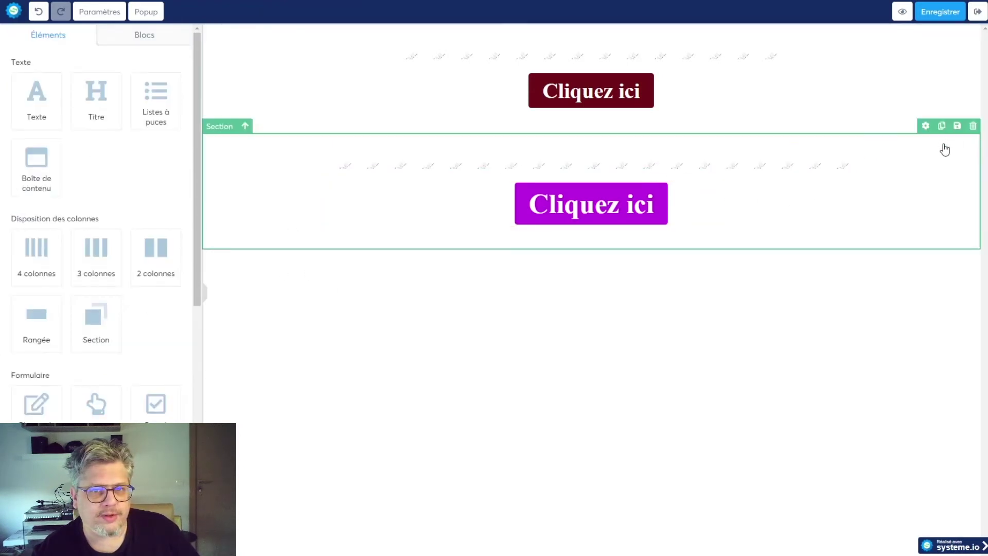
{"action": "left_click", "coordinate": [942, 127]}
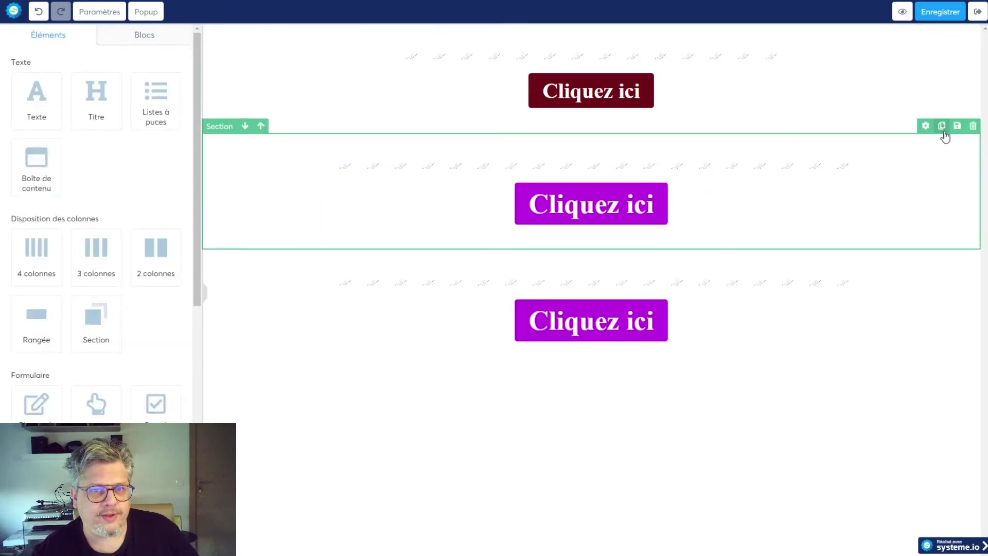
Look up the ID of the button in the newly duplicated bottom section
{"action": "left_click", "coordinate": [558, 282]}
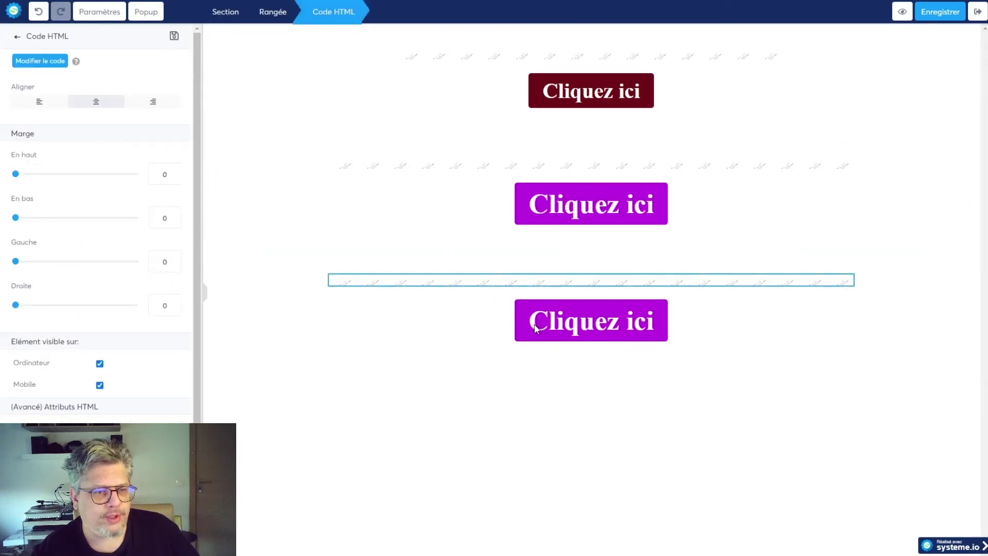
{"action": "left_click", "coordinate": [551, 330]}
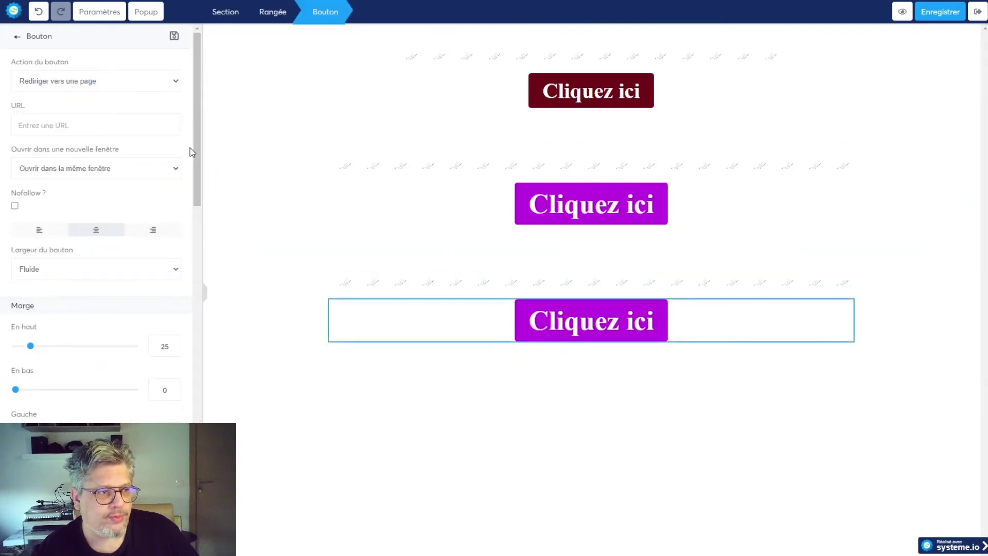
{"action": "left_click_drag", "start_coordinate": [194, 143], "coordinate": [196, 458]}
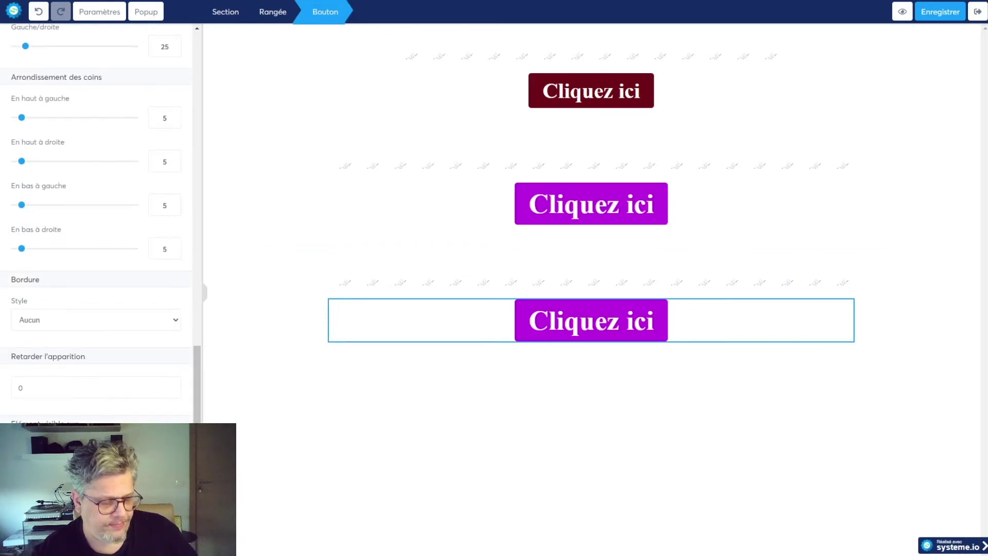
Open the duplicated section's HTML code and note the ID button-acfa4634 on a new line above the <style> tag
{"action": "left_click", "coordinate": [604, 286]}
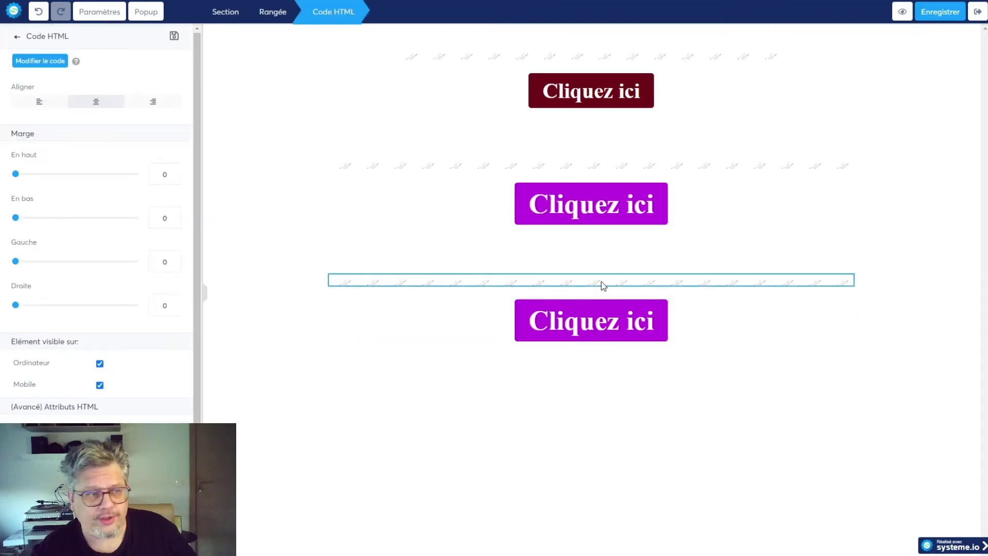
{"action": "left_click", "coordinate": [31, 64]}
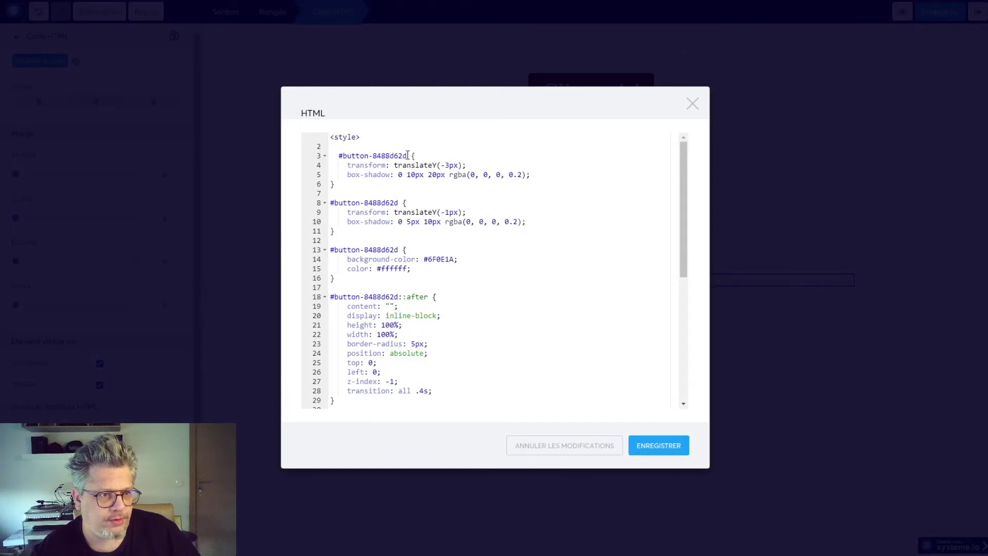
{"action": "left_click", "coordinate": [334, 138]}
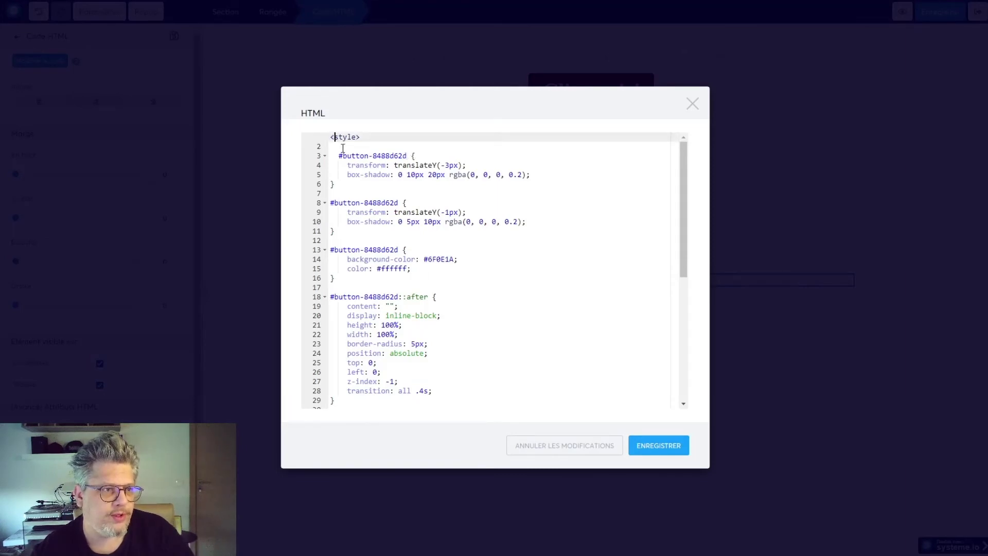
{"action": "key", "text": "Return"}
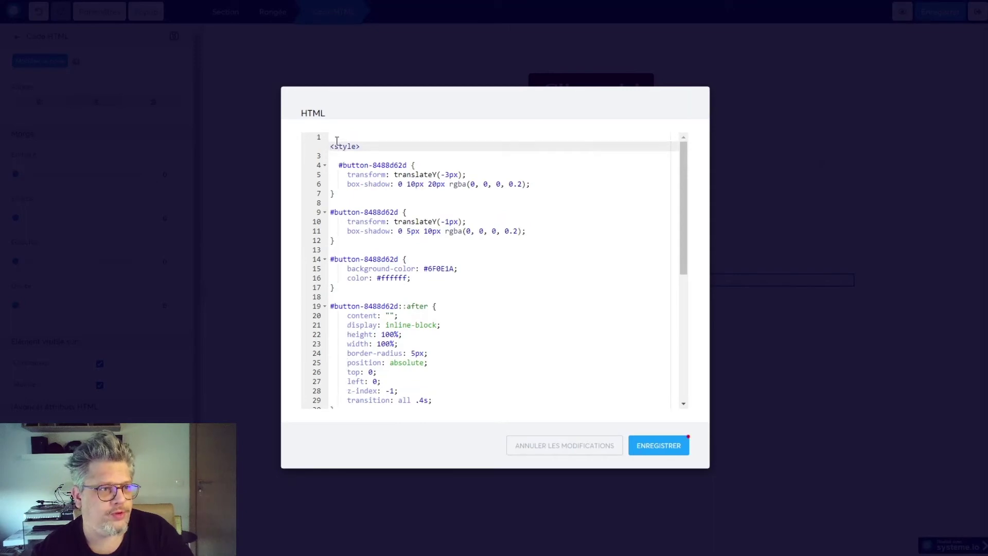
{"action": "key", "text": "Up"}
{"action": "key", "text": "Return"}
{"action": "left_click", "coordinate": [335, 140]}
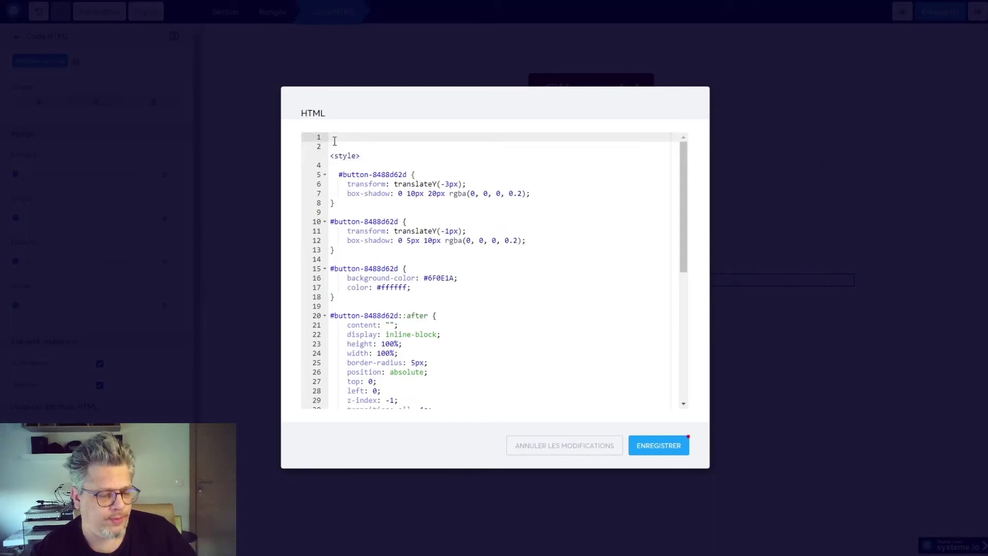
{"action": "type", "text": "button-acfa4634"}
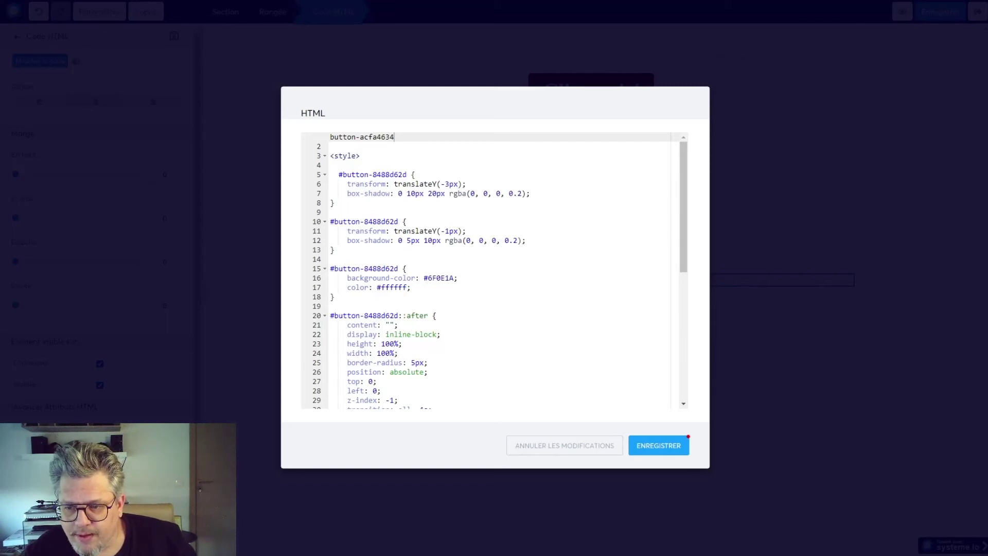
Replace the existing CSS below the noted ID with the copied glowing-gradient CSS for #button-e46faa7f and look it over
{"action": "left_click", "coordinate": [339, 173]}
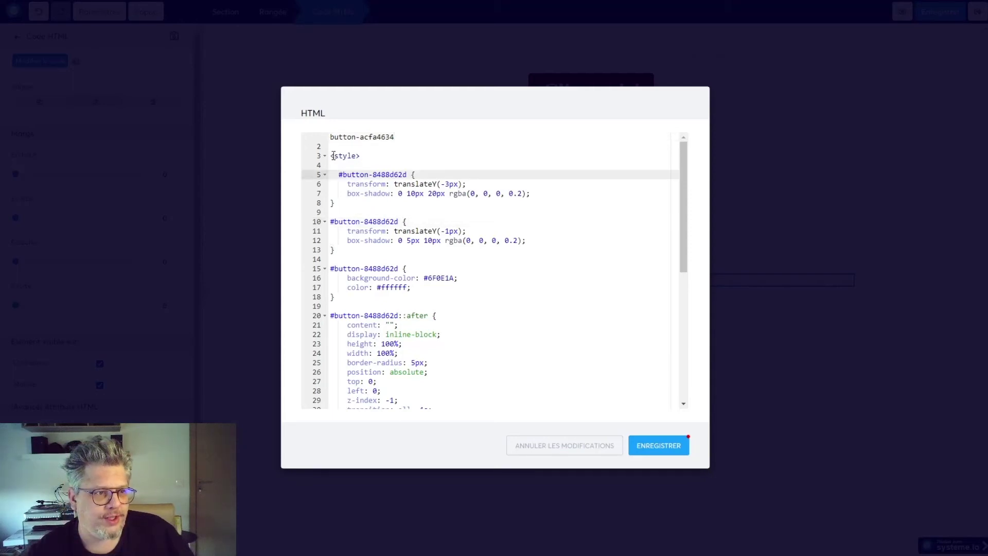
{"action": "left_click_drag", "start_coordinate": [333, 155], "coordinate": [440, 395]}
{"action": "key", "text": "ctrl+v"}
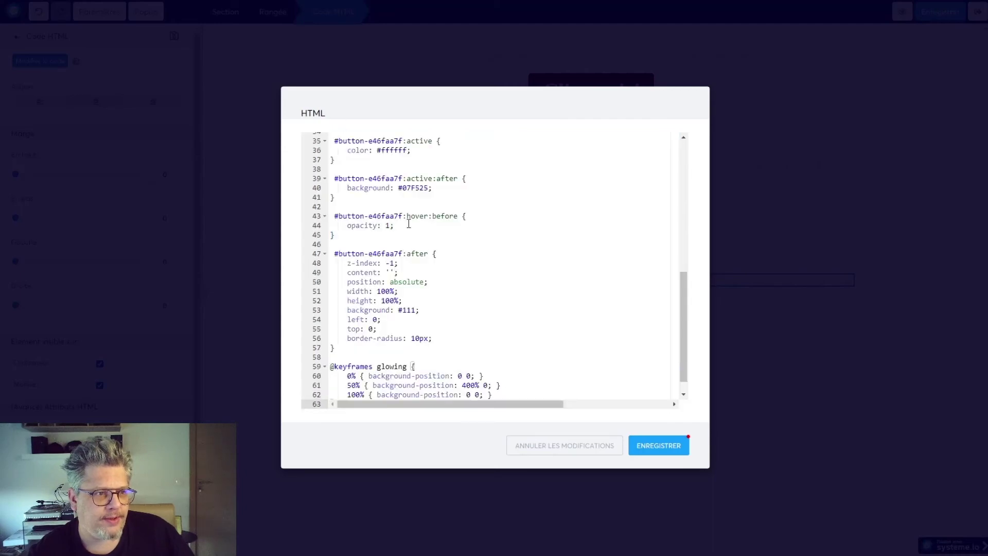
{"action": "scroll", "coordinate": [448, 311], "scroll_direction": "up", "scroll_amount": 8}
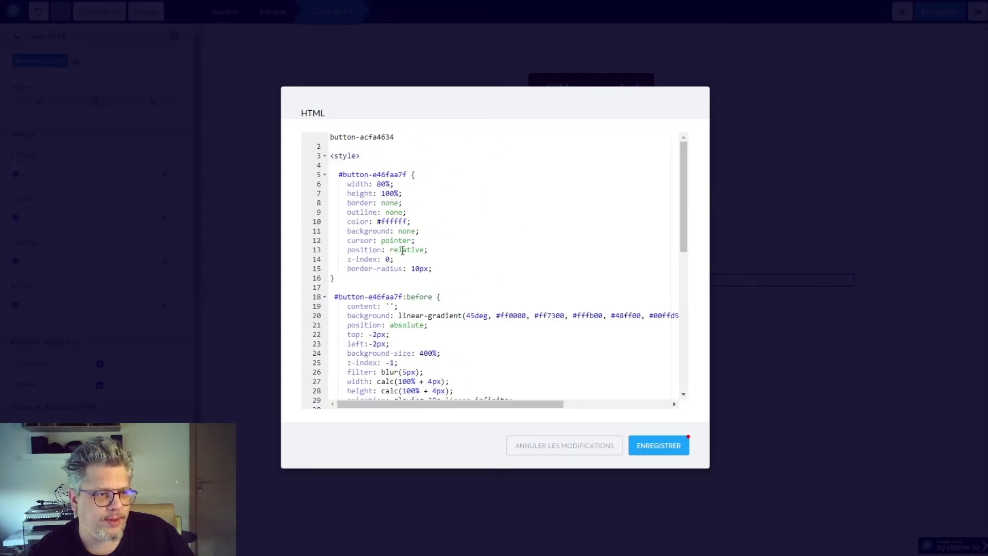
{"action": "scroll", "coordinate": [403, 251], "scroll_direction": "down", "scroll_amount": 8}
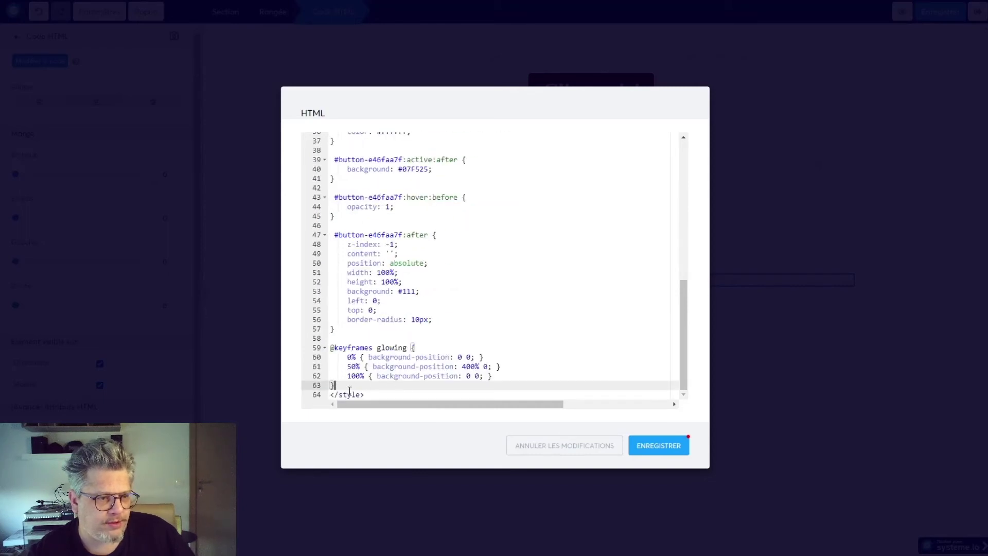
{"action": "scroll", "coordinate": [387, 256], "scroll_direction": "up", "scroll_amount": 8}
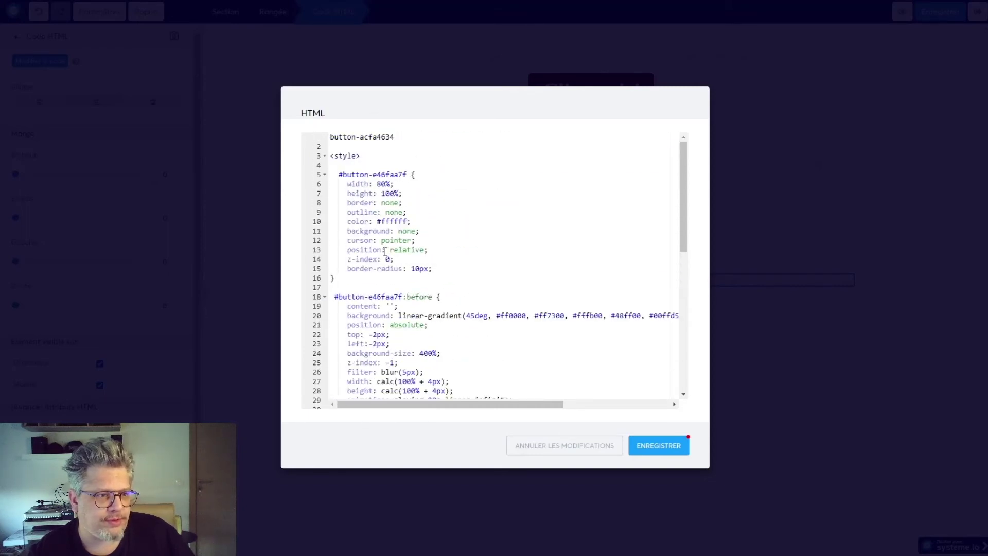
Copy the noted ID button-acfa4634 and remove it with the blank lines above the <style> tag
{"action": "left_click_drag", "start_coordinate": [396, 134], "coordinate": [286, 148]}
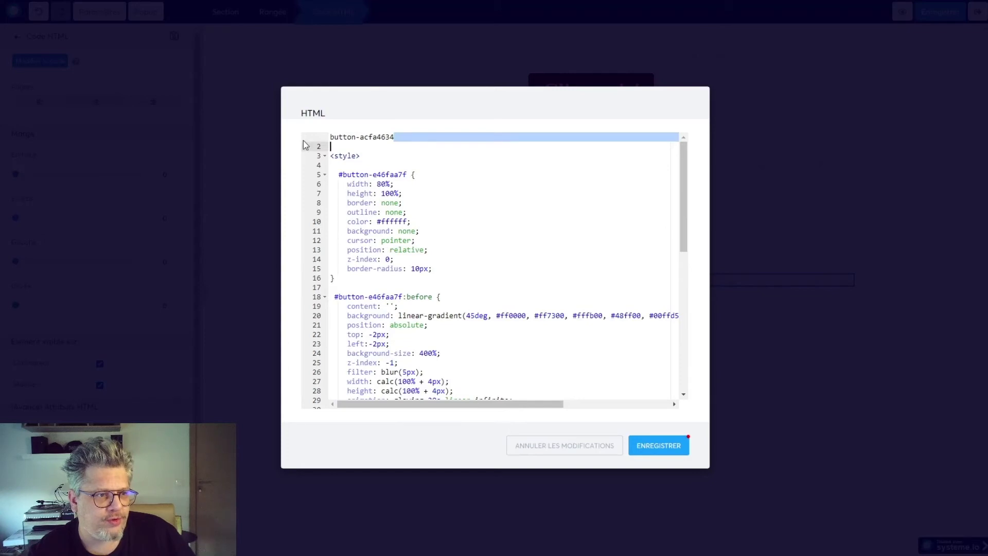
{"action": "left_click", "coordinate": [404, 137]}
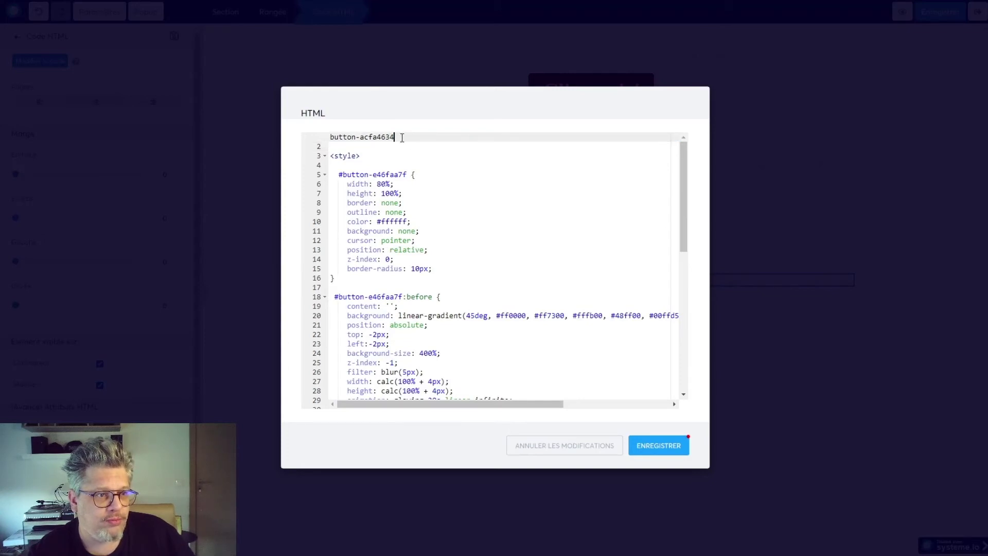
{"action": "left_click_drag", "start_coordinate": [403, 136], "coordinate": [331, 137]}
{"action": "key", "text": "ctrl+c"}
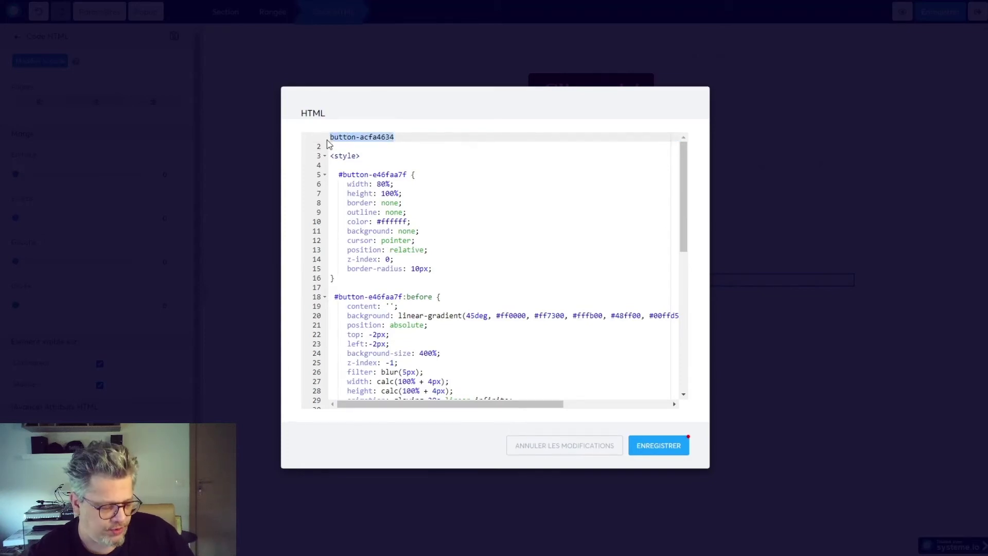
{"action": "key", "text": "Delete"}
{"action": "key", "text": "Delete"}
{"action": "key", "text": "Delete"}
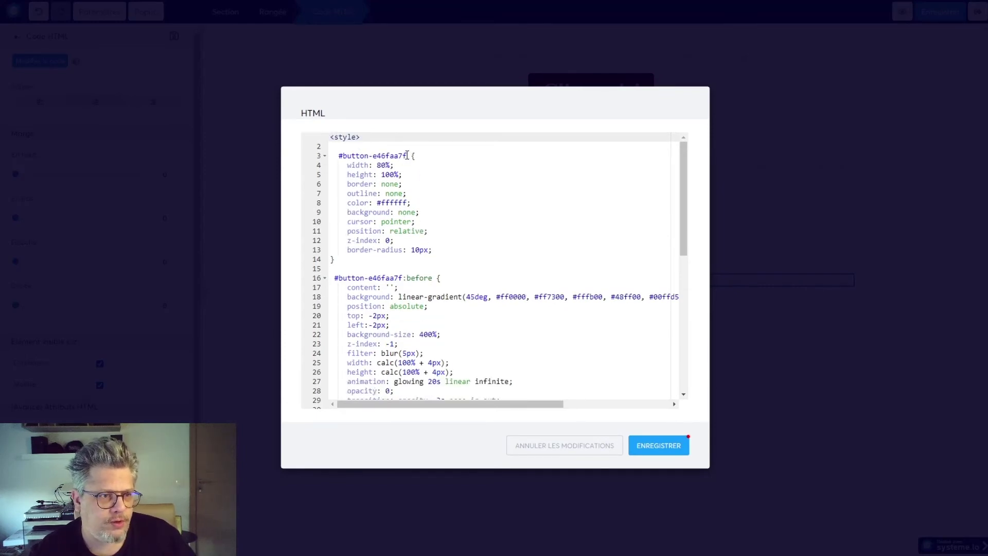
Change the ID in the main rule and the :before rule to button-acfa4634
{"action": "left_click_drag", "start_coordinate": [407, 156], "coordinate": [340, 156]}
{"action": "key", "text": "ctrl+v"}
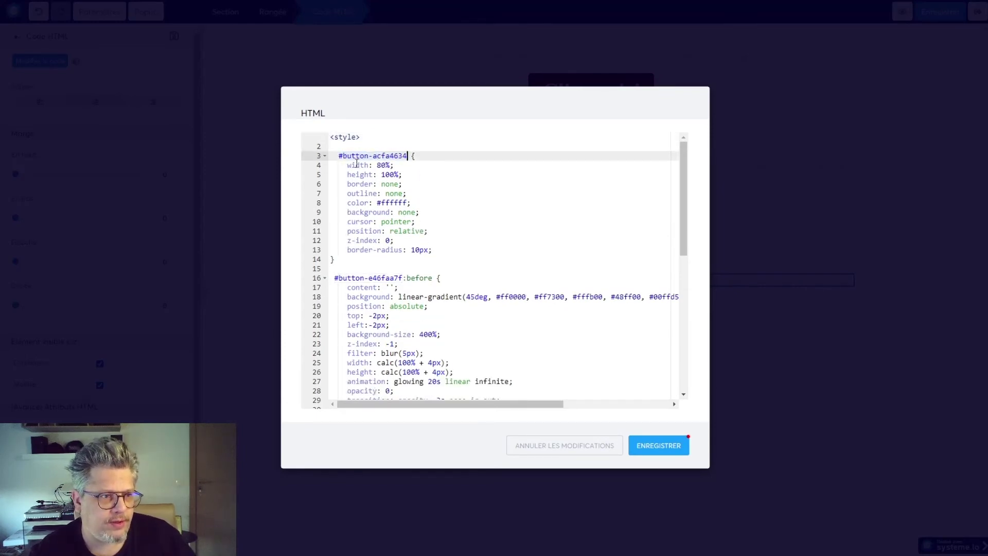
{"action": "left_click_drag", "start_coordinate": [403, 281], "coordinate": [346, 278]}
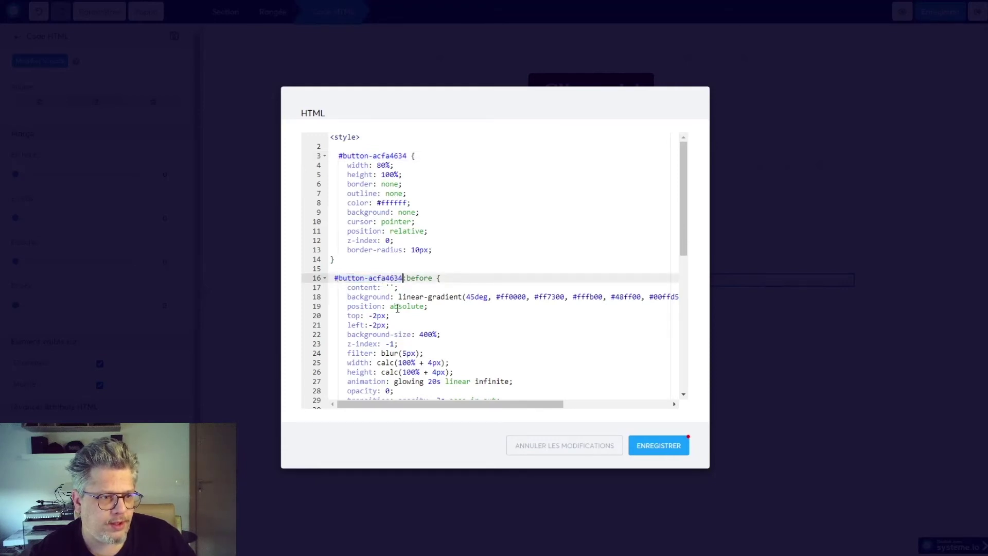
Change the ID in the :active and :active:after rules to button-acfa4634
{"action": "scroll", "coordinate": [402, 314], "scroll_direction": "down", "scroll_amount": 4}
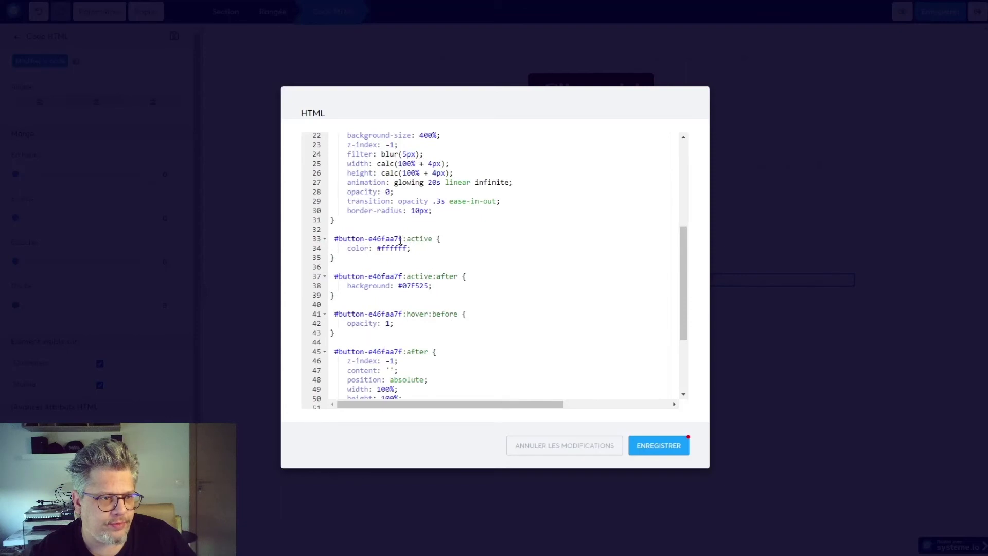
{"action": "left_click_drag", "start_coordinate": [403, 238], "coordinate": [340, 241]}
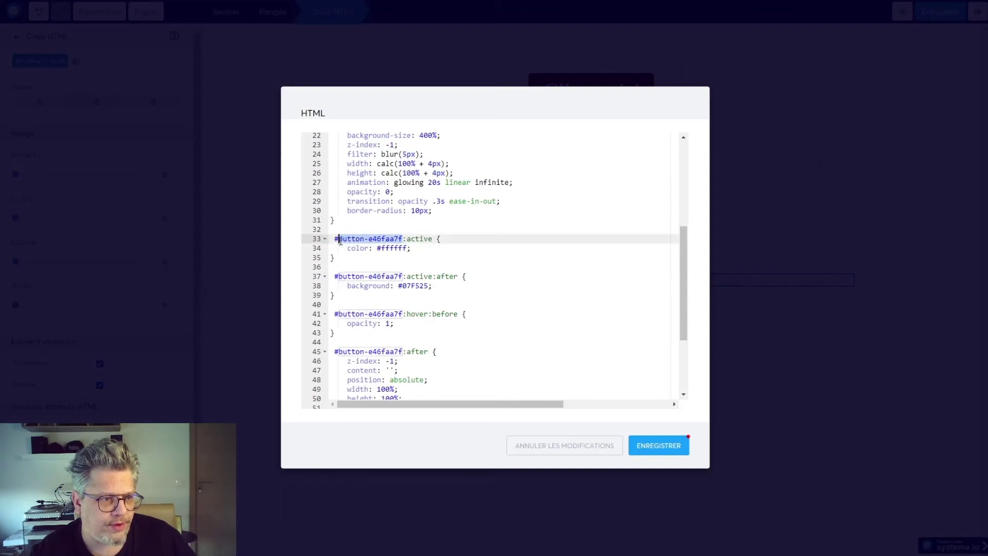
{"action": "key", "text": "ctrl+v"}
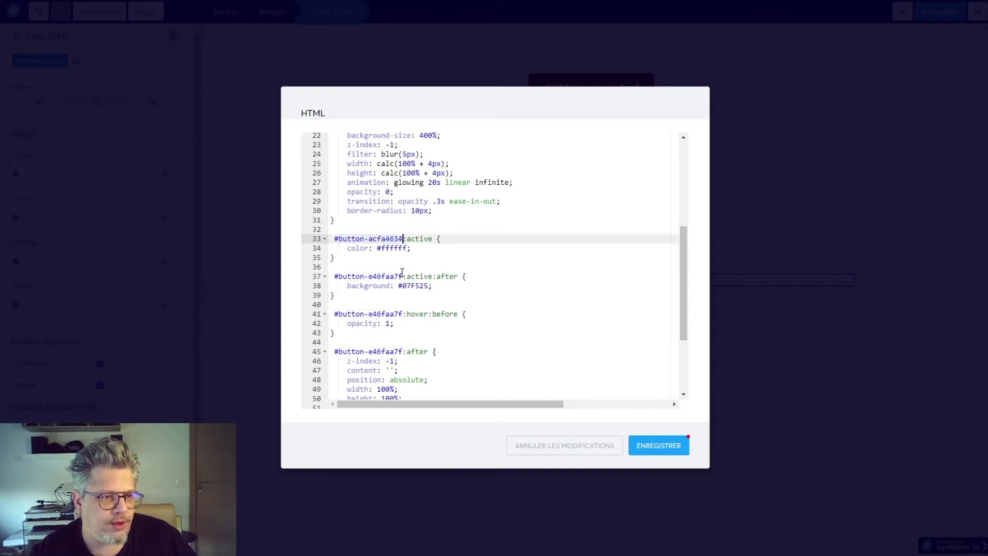
{"action": "left_click_drag", "start_coordinate": [402, 277], "coordinate": [339, 276]}
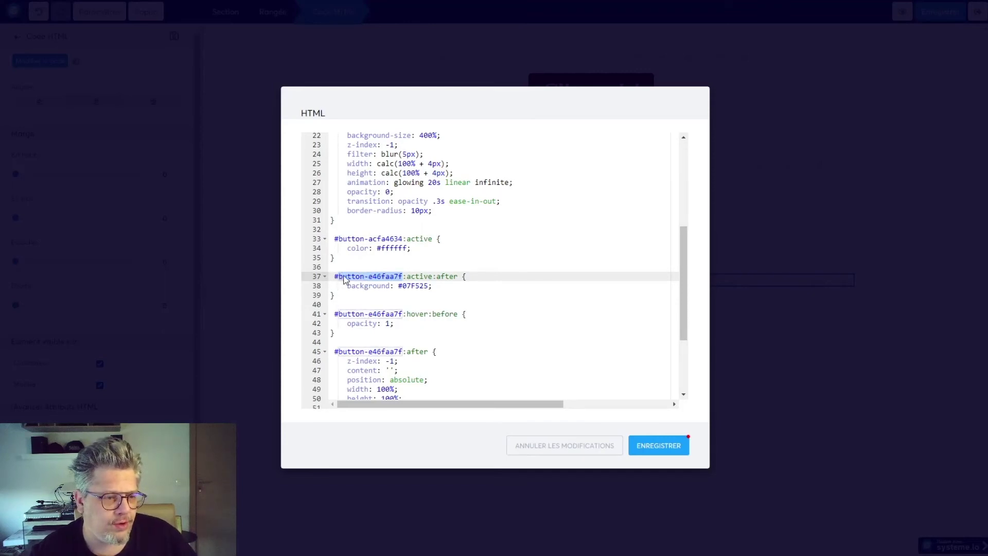
{"action": "key", "text": "ctrl+v"}
Change the ID in the :hover:before and :after rules to button-acfa4634, keeping the leading # in each selector
{"action": "left_click_drag", "start_coordinate": [404, 314], "coordinate": [334, 312]}
{"action": "key", "text": "ctrl+v"}
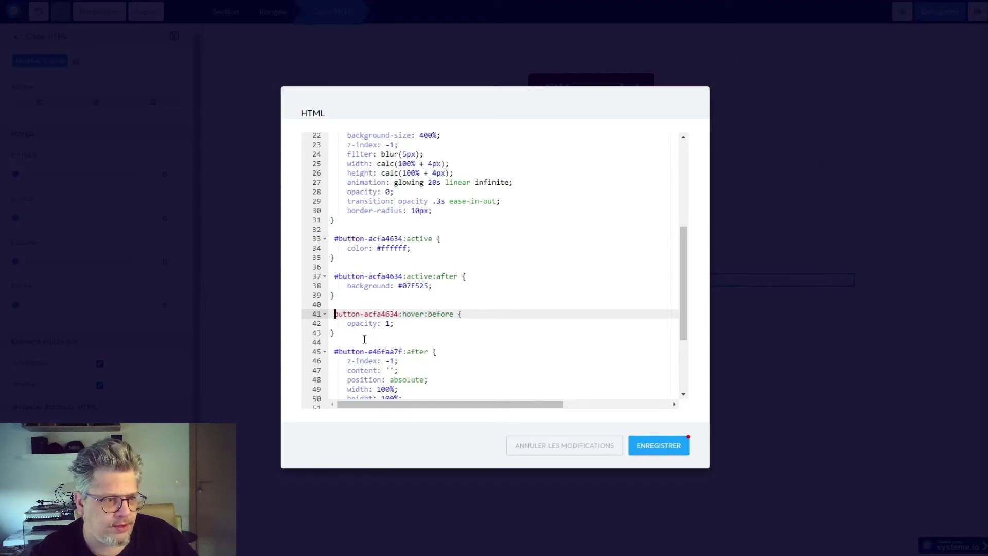
{"action": "type", "text": "#"}
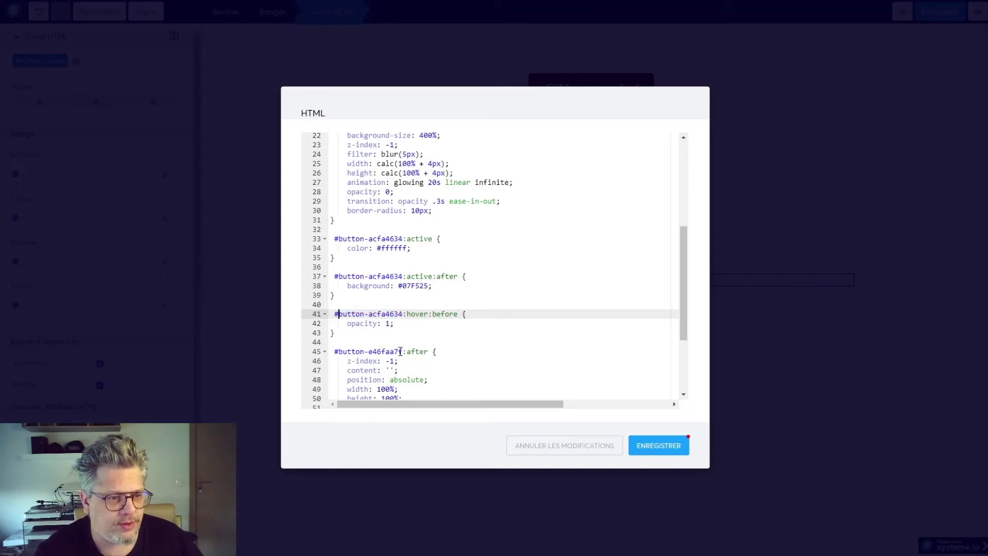
{"action": "left_click_drag", "start_coordinate": [402, 351], "coordinate": [338, 352]}
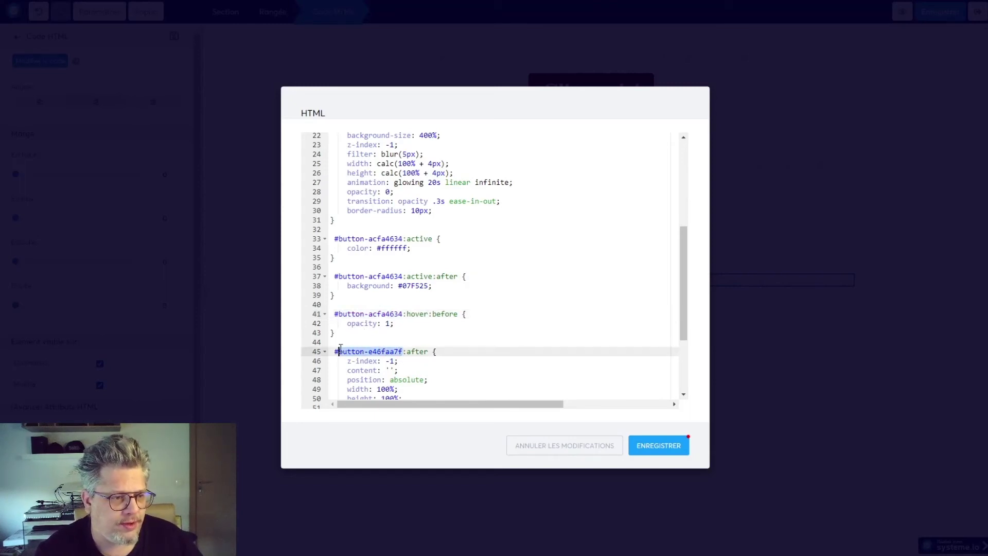
{"action": "key", "text": "ctrl+v"}
Check the end of the CSS, then save the HTML code and the page
{"action": "scroll", "coordinate": [442, 333], "scroll_direction": "down", "scroll_amount": 2}
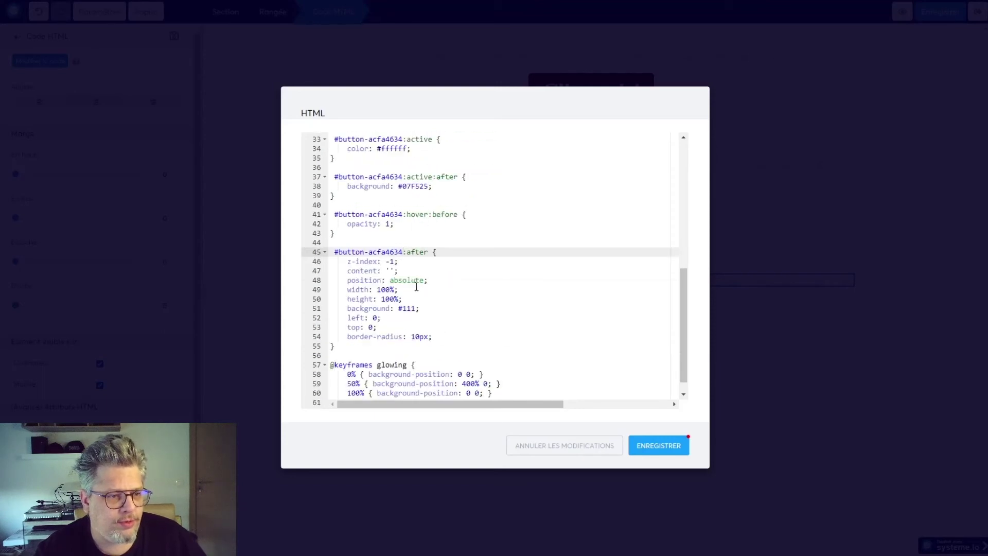
{"action": "scroll", "coordinate": [419, 296], "scroll_direction": "down", "scroll_amount": 1}
{"action": "left_click", "coordinate": [660, 447]}
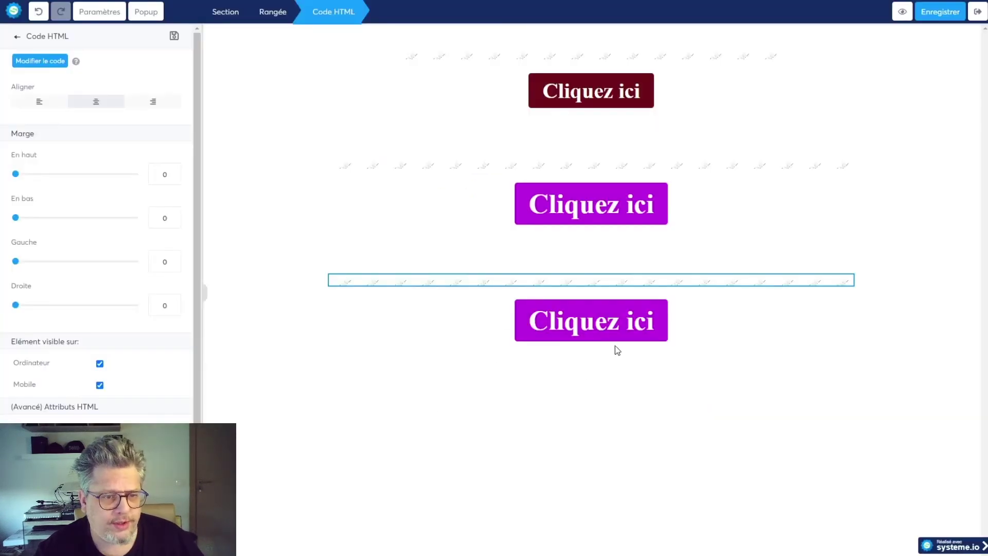
{"action": "left_click", "coordinate": [929, 12]}
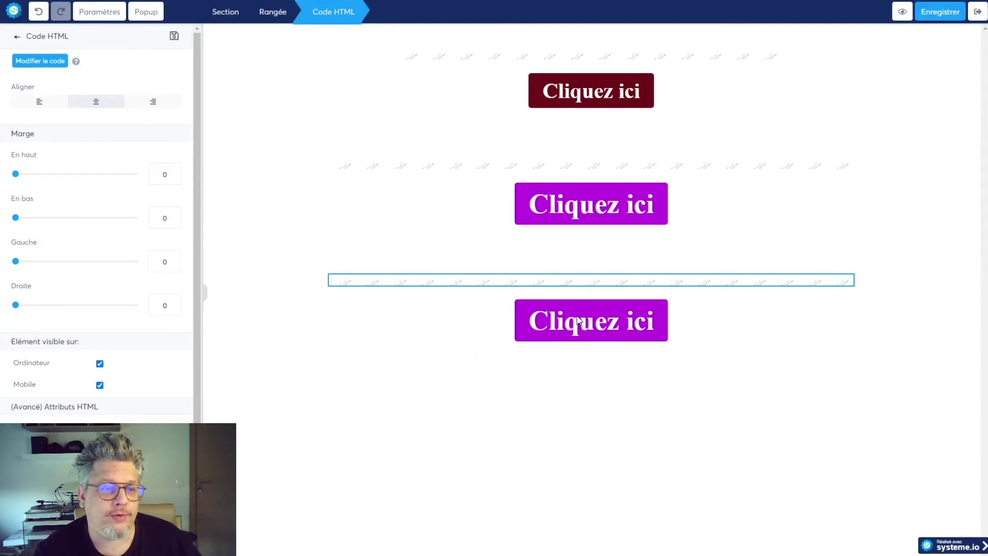
Preview the page to check the glowing effect on the bottom button, and return to the editor
{"action": "left_click", "coordinate": [547, 329]}
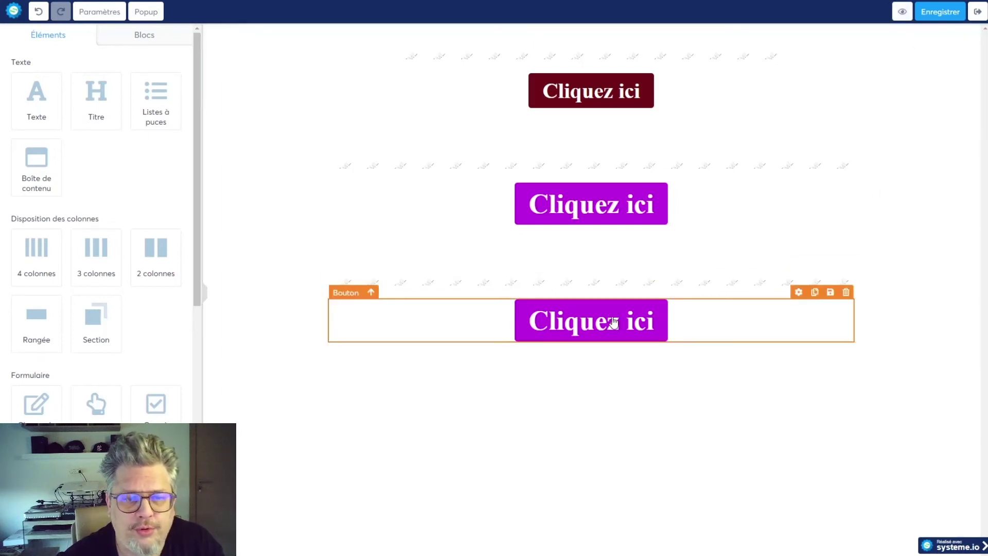
{"action": "left_click", "coordinate": [902, 11]}
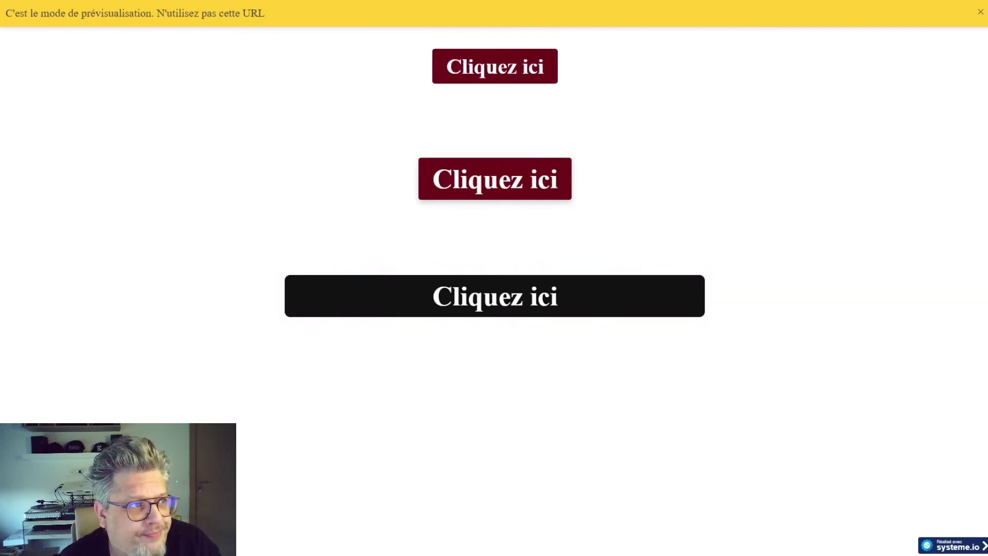
{"action": "key", "text": "ctrl+w"}
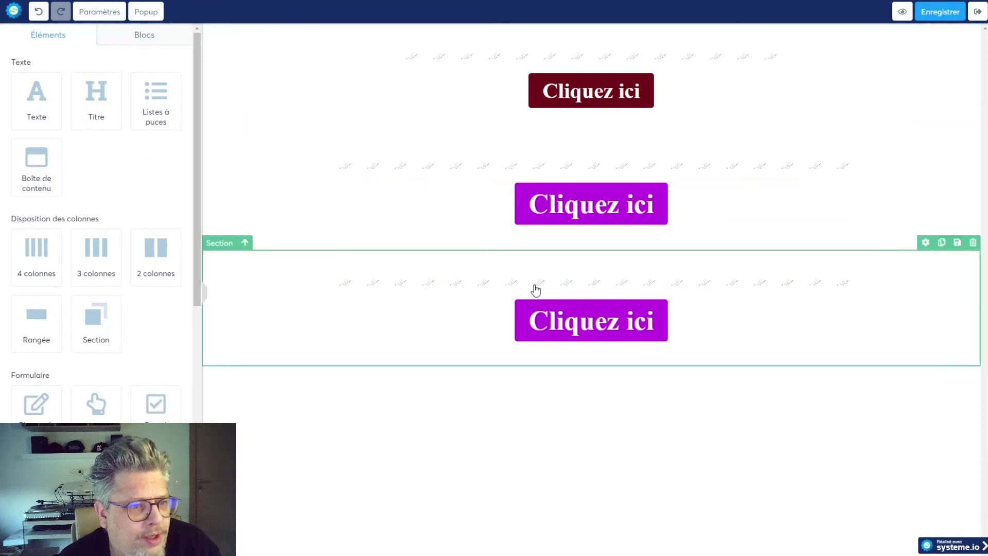
Open the bottom section's HTML code, check the width value in the main button rule, and close the code without changes
{"action": "left_click", "coordinate": [562, 282]}
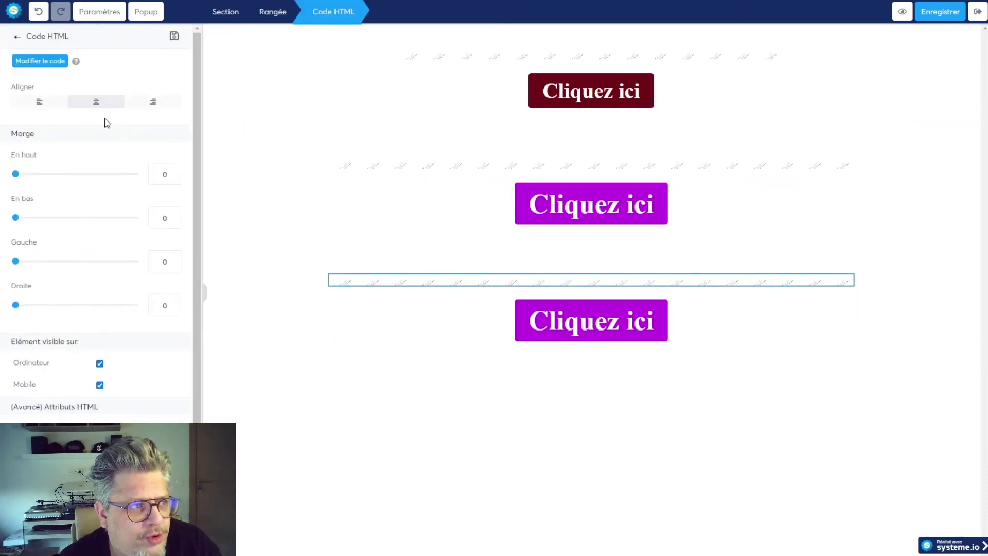
{"action": "left_click", "coordinate": [53, 62]}
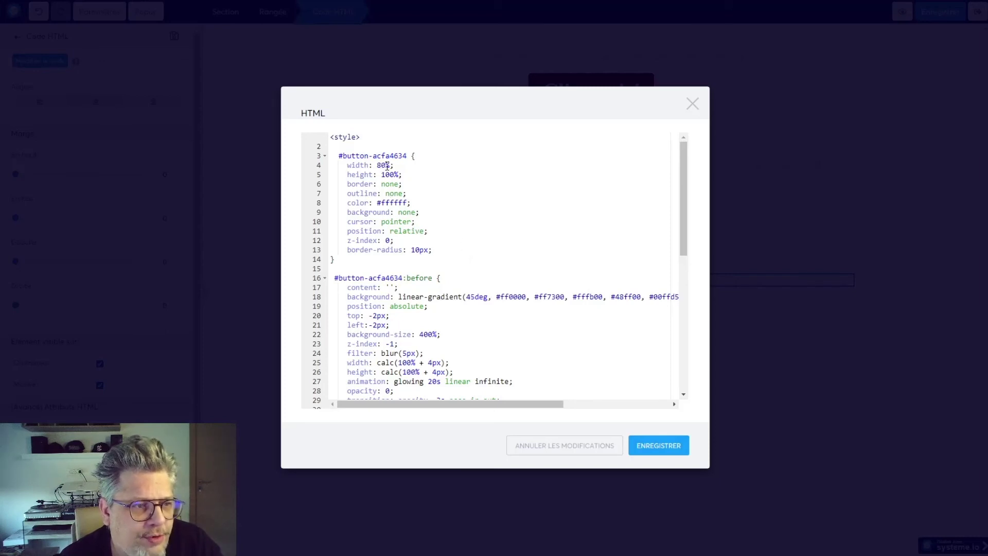
{"action": "left_click_drag", "start_coordinate": [386, 165], "coordinate": [374, 165]}
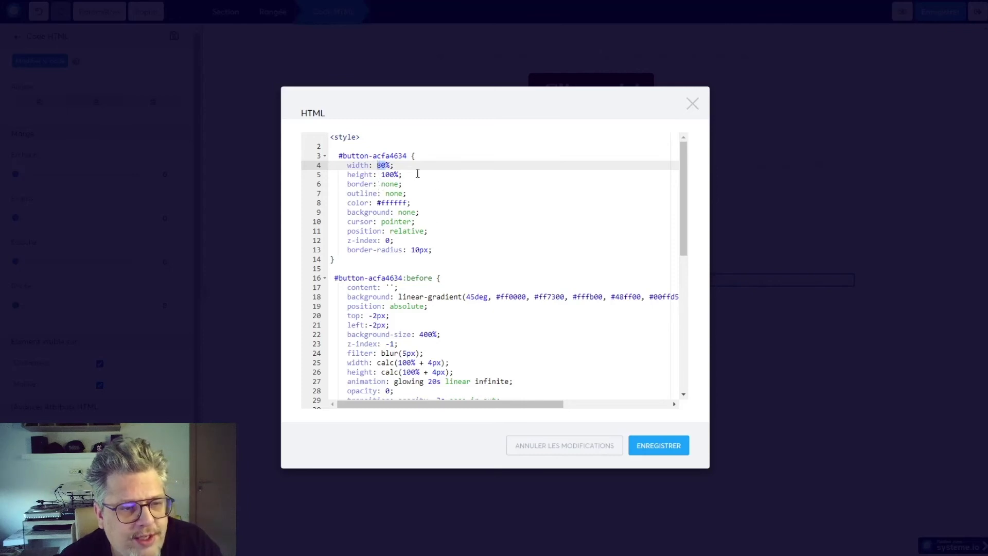
{"action": "left_click", "coordinate": [691, 105]}
{"action": "left_click", "coordinate": [580, 328]}
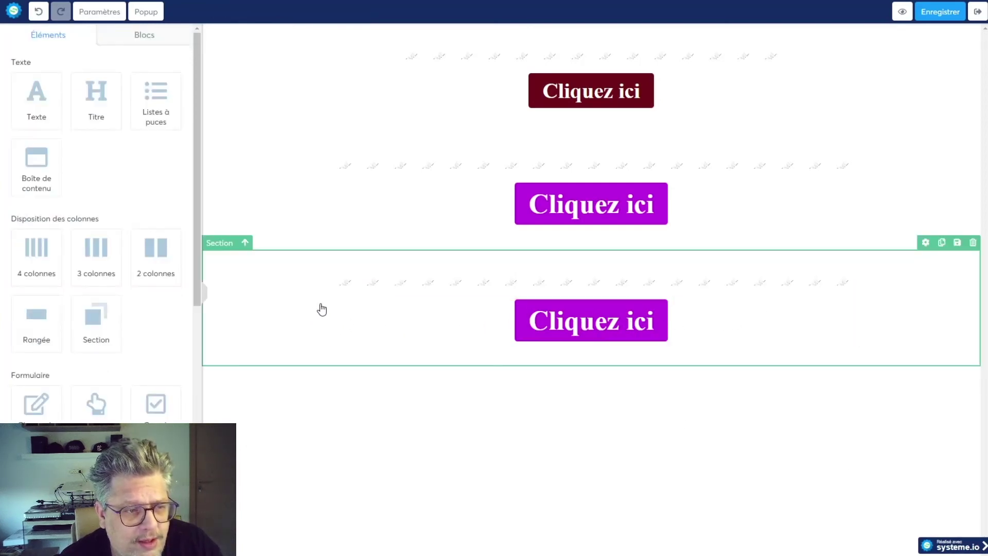
{"action": "left_click", "coordinate": [329, 321]}
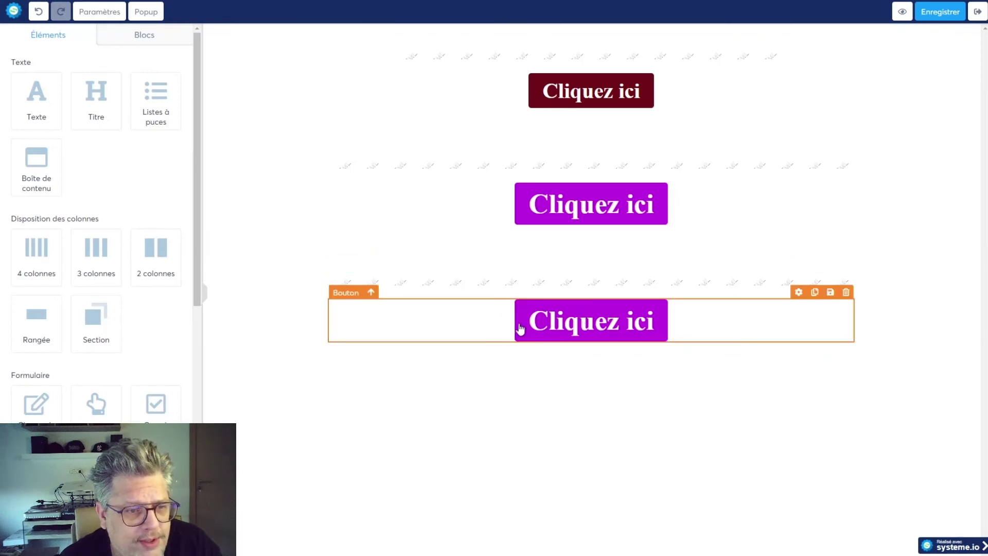
Place the bottom button in the second column of a new four-column row and save the page
{"action": "left_click_drag", "start_coordinate": [38, 249], "coordinate": [591, 358]}
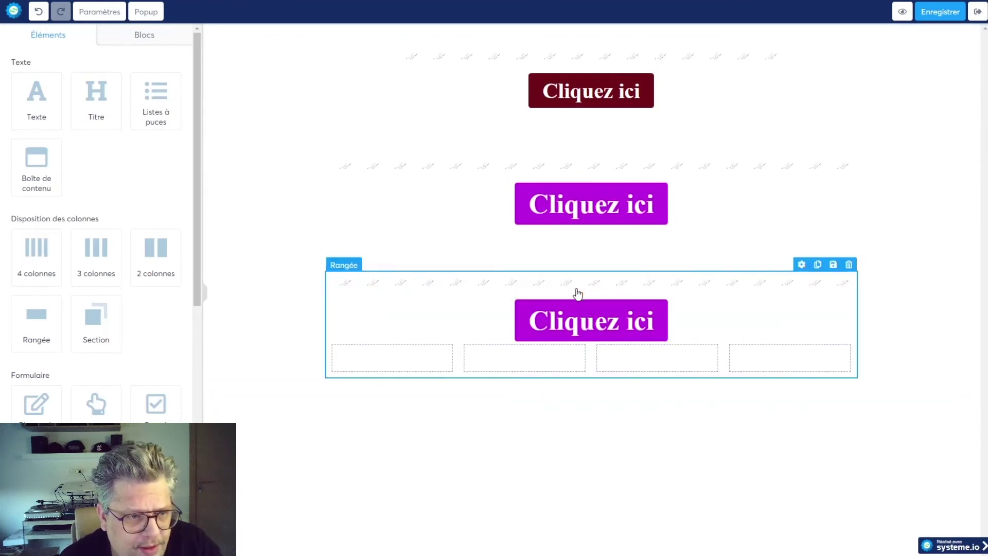
{"action": "left_click_drag", "start_coordinate": [595, 322], "coordinate": [540, 381]}
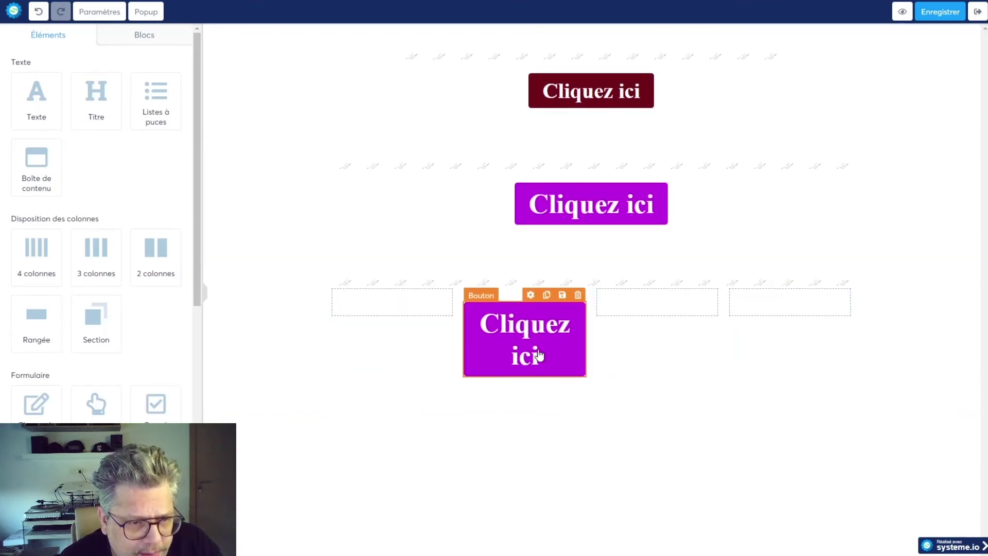
{"action": "left_click", "coordinate": [944, 13]}
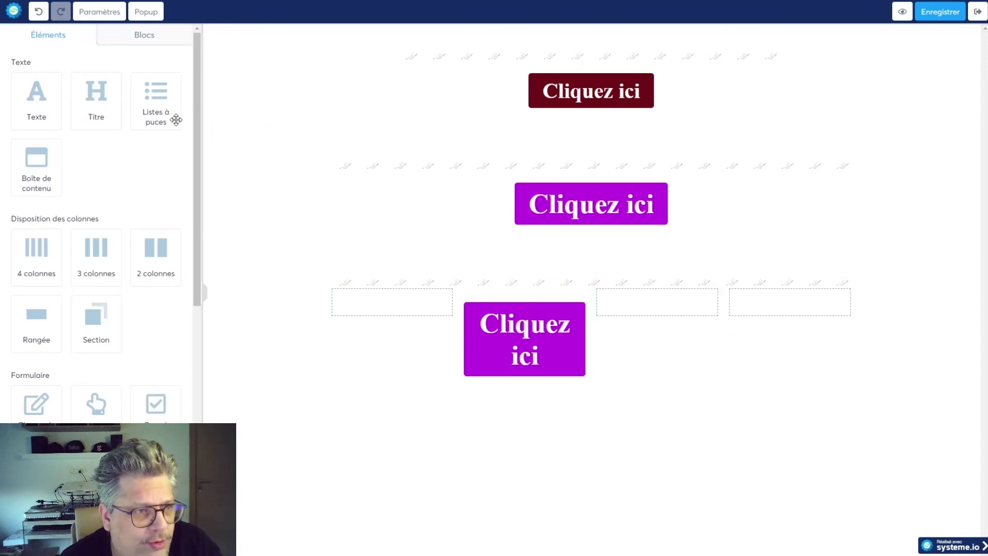
Review the CSS in the bottom section's HTML code, from the button's height through the :before and :after rules to the glowing keyframes
{"action": "left_click", "coordinate": [450, 280]}
{"action": "left_click", "coordinate": [57, 61]}
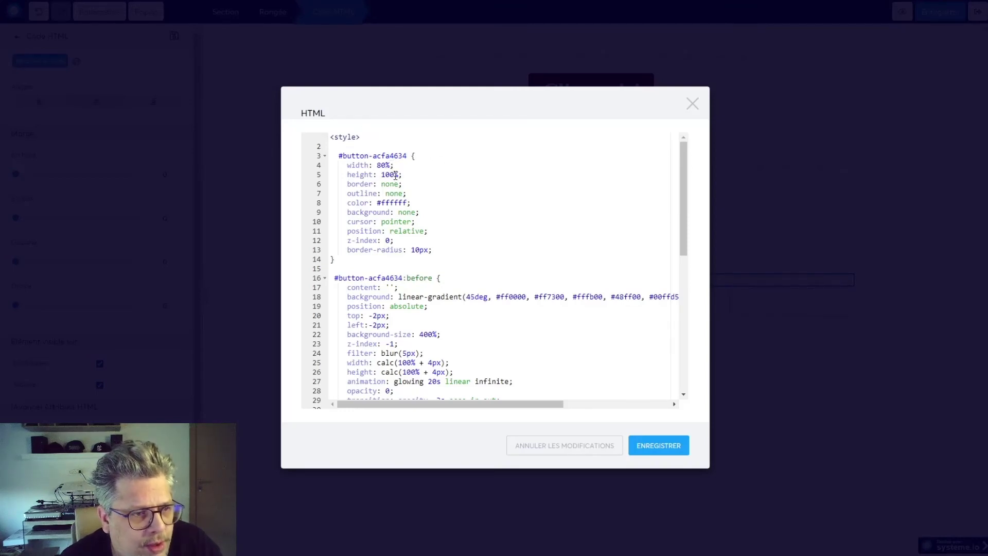
{"action": "left_click_drag", "start_coordinate": [400, 176], "coordinate": [381, 175]}
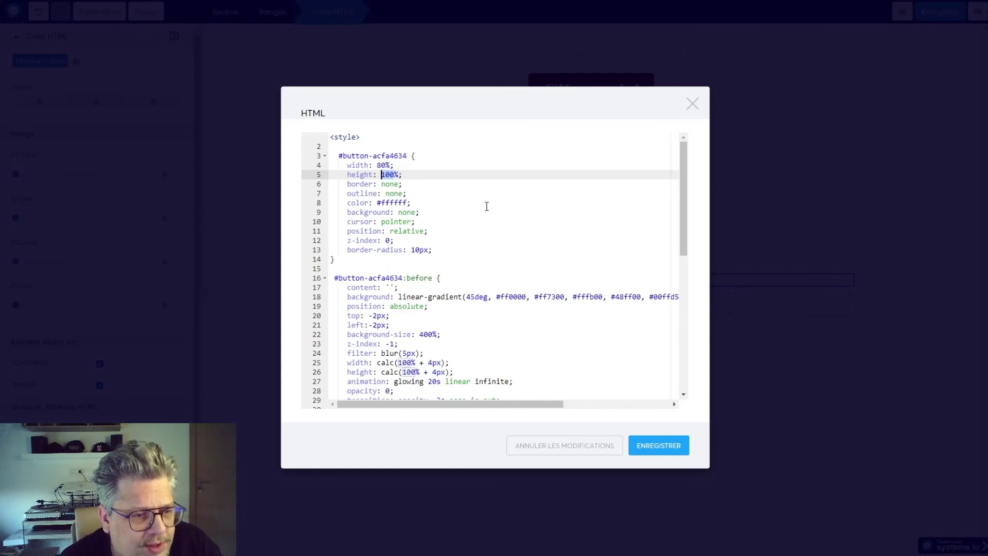
{"action": "left_click", "coordinate": [434, 332]}
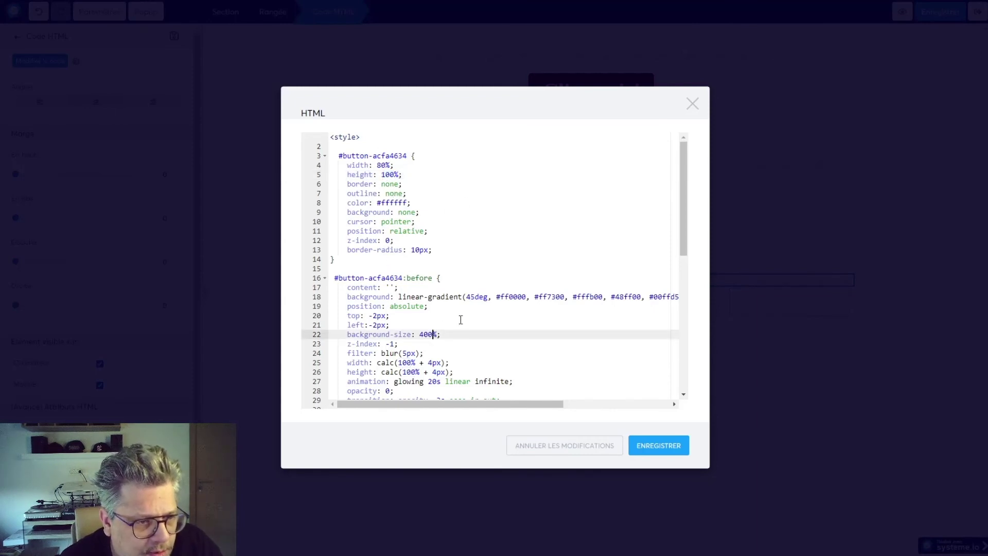
{"action": "scroll", "coordinate": [526, 309], "scroll_direction": "down", "scroll_amount": 3}
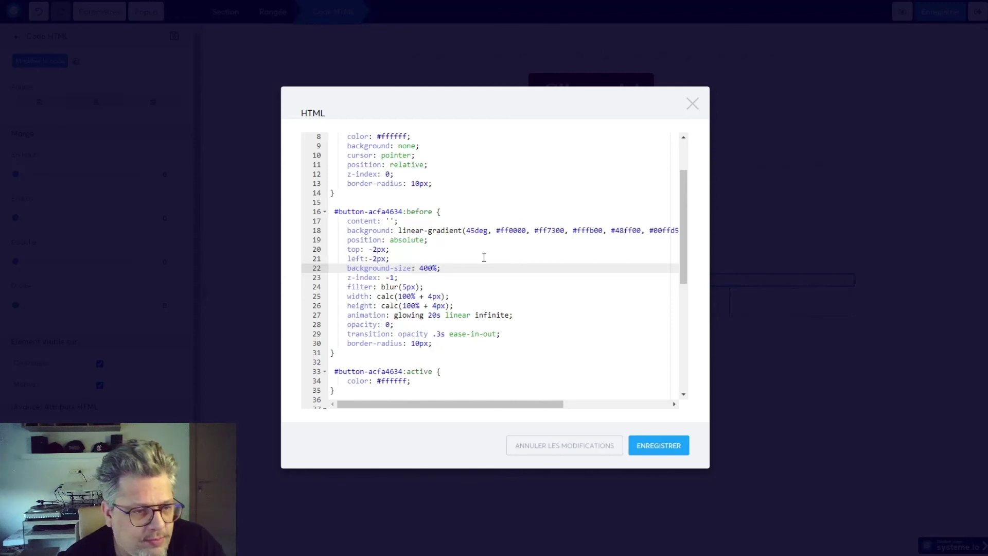
{"action": "scroll", "coordinate": [486, 273], "scroll_direction": "down", "scroll_amount": 1}
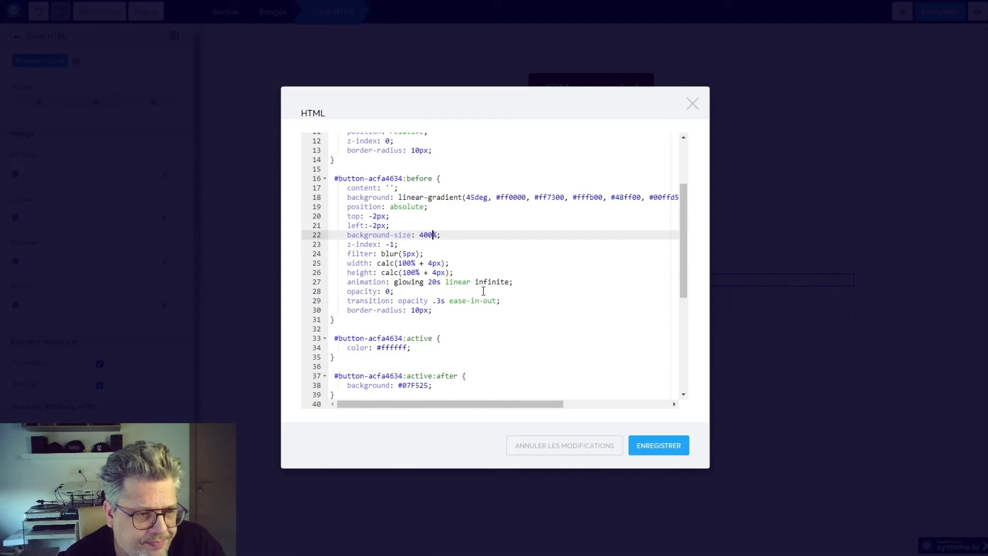
{"action": "scroll", "coordinate": [482, 290], "scroll_direction": "down", "scroll_amount": 1}
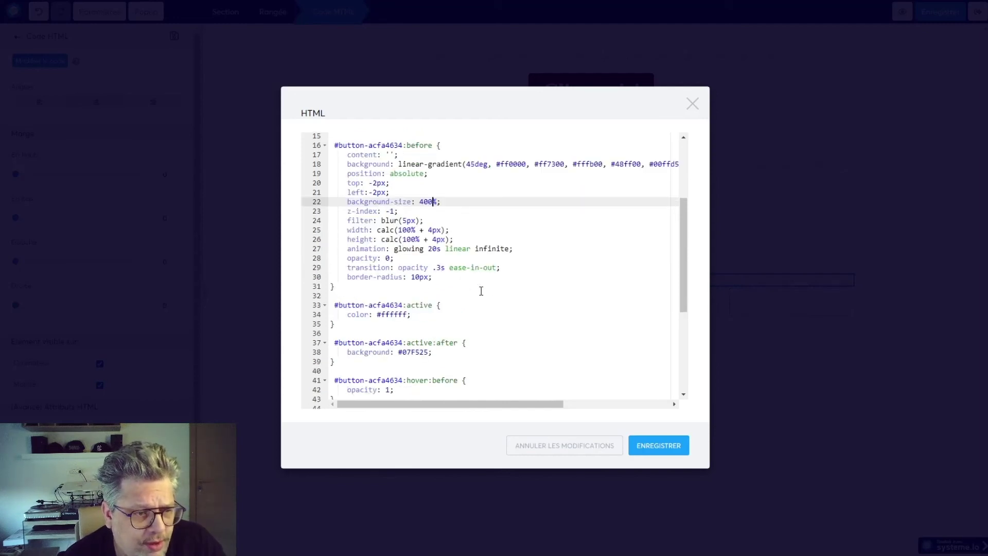
{"action": "scroll", "coordinate": [481, 291], "scroll_direction": "down", "scroll_amount": 2}
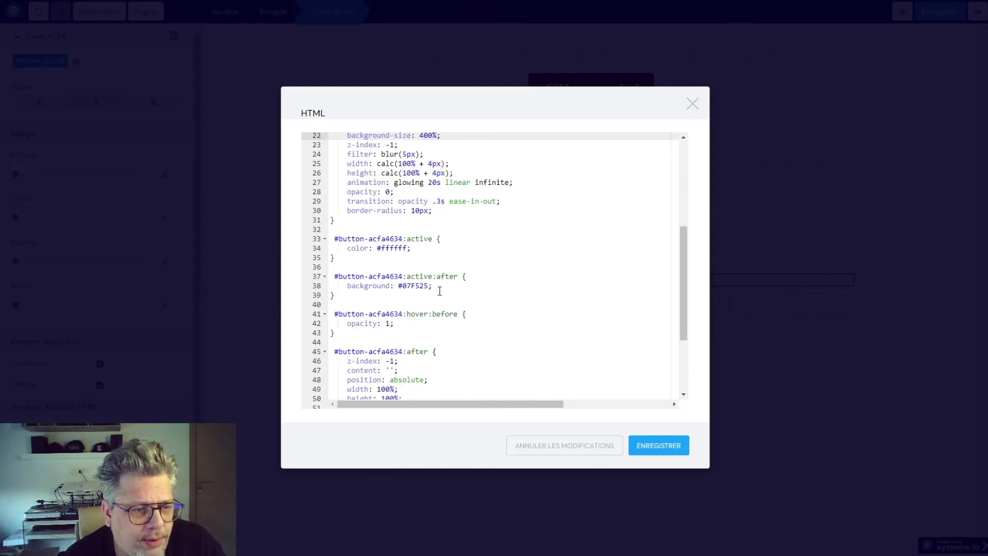
{"action": "scroll", "coordinate": [417, 374], "scroll_direction": "down", "scroll_amount": 4}
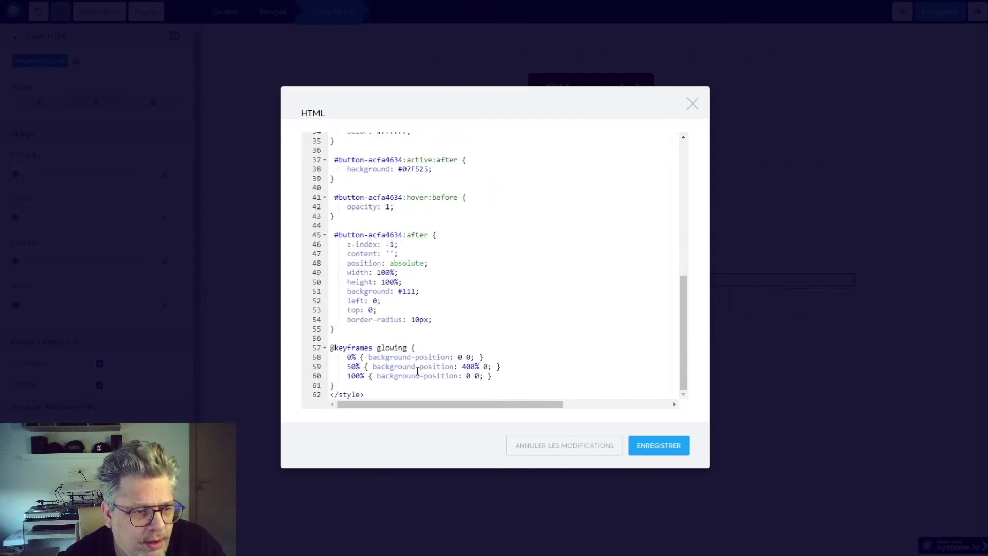
{"action": "scroll", "coordinate": [417, 371], "scroll_direction": "up", "scroll_amount": 4}
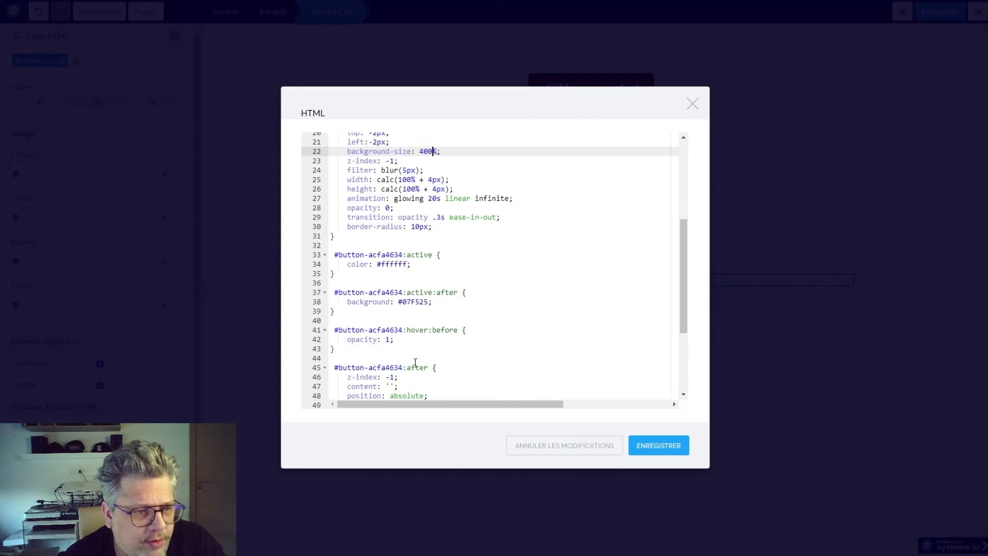
{"action": "scroll", "coordinate": [415, 363], "scroll_direction": "up", "scroll_amount": 1}
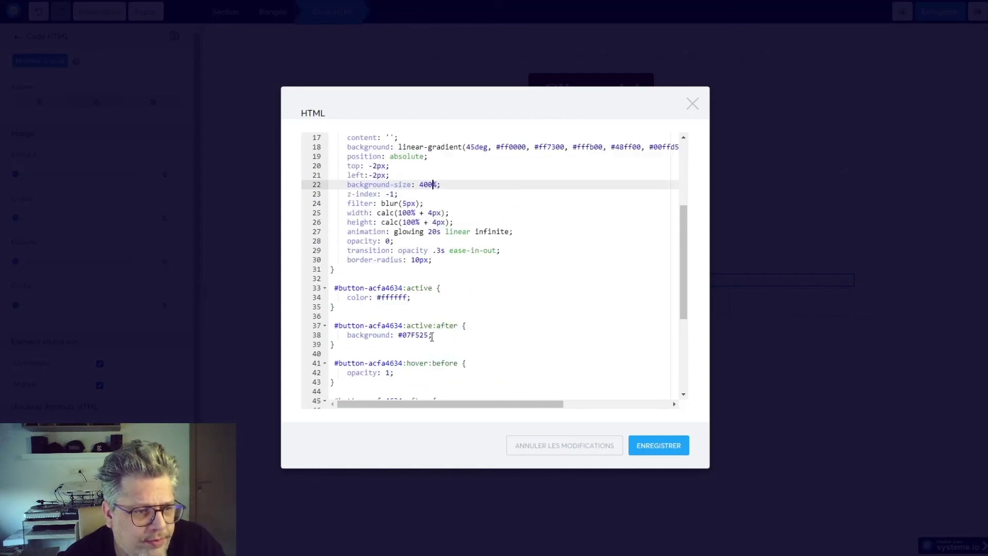
{"action": "scroll", "coordinate": [380, 299], "scroll_direction": "up", "scroll_amount": 2}
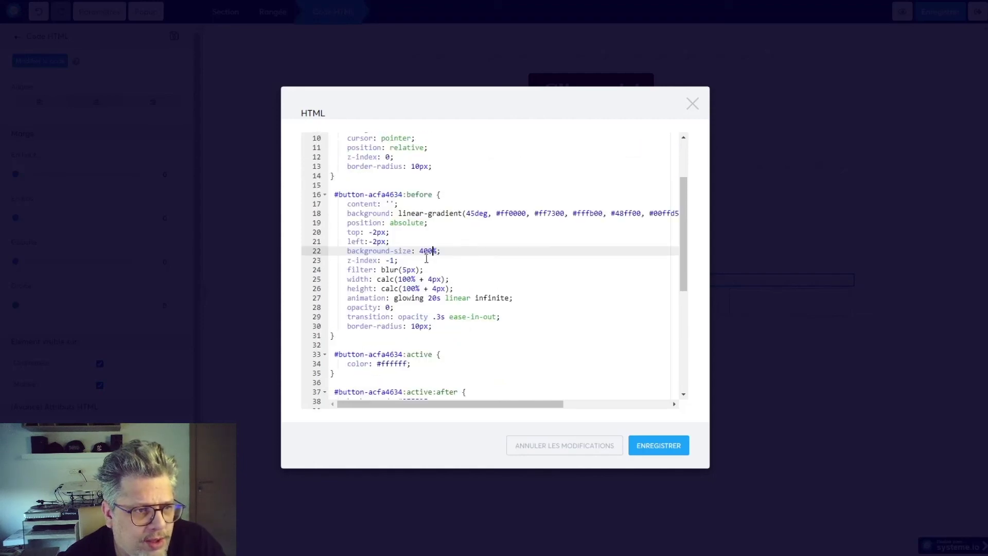
{"action": "scroll", "coordinate": [426, 260], "scroll_direction": "up", "scroll_amount": 2}
{"action": "scroll", "coordinate": [404, 283], "scroll_direction": "up", "scroll_amount": 1}
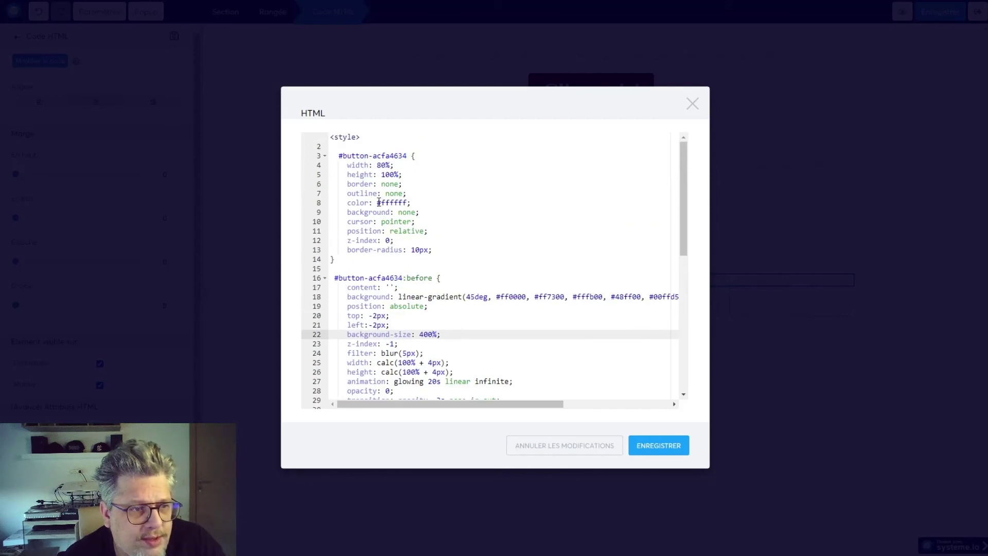
Examine the text color value in the main button rule and close the code without changes
{"action": "left_click_drag", "start_coordinate": [378, 202], "coordinate": [407, 203]}
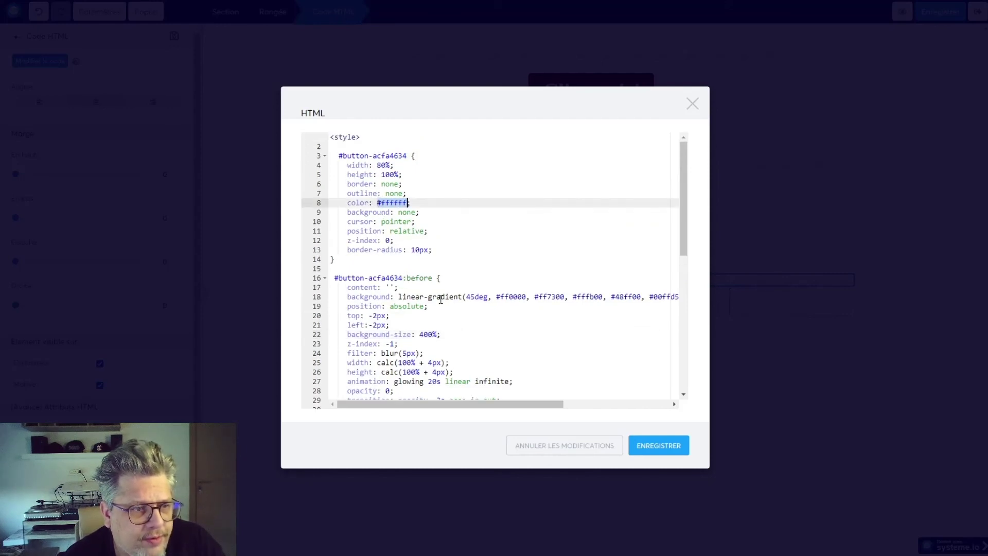
{"action": "left_click", "coordinate": [475, 240]}
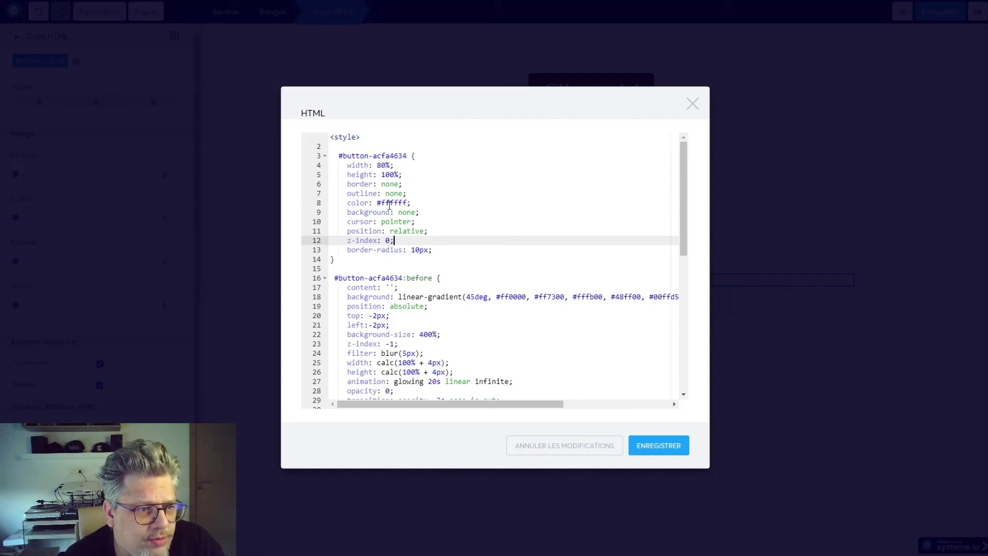
{"action": "left_click_drag", "start_coordinate": [377, 203], "coordinate": [407, 202]}
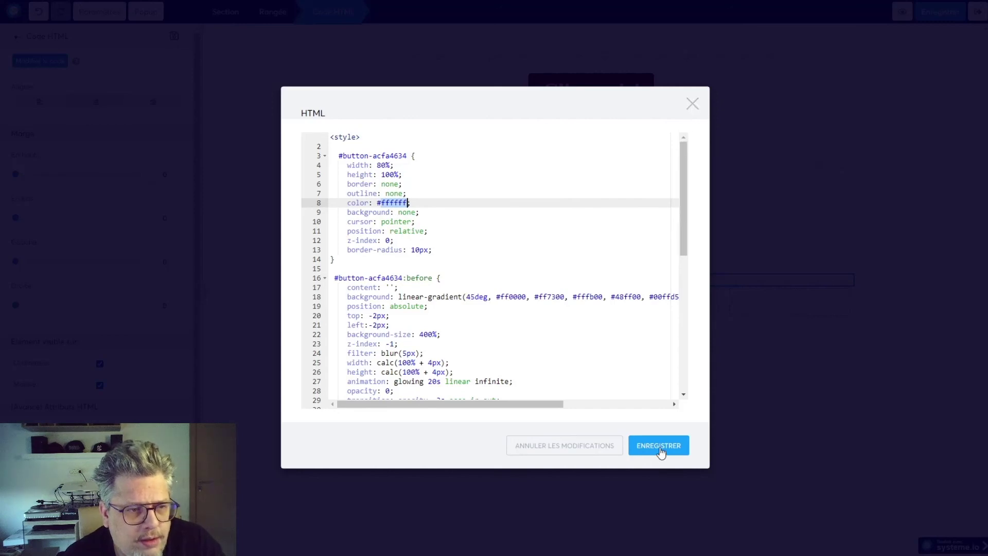
{"action": "scroll", "coordinate": [419, 365], "scroll_direction": "down", "scroll_amount": 2}
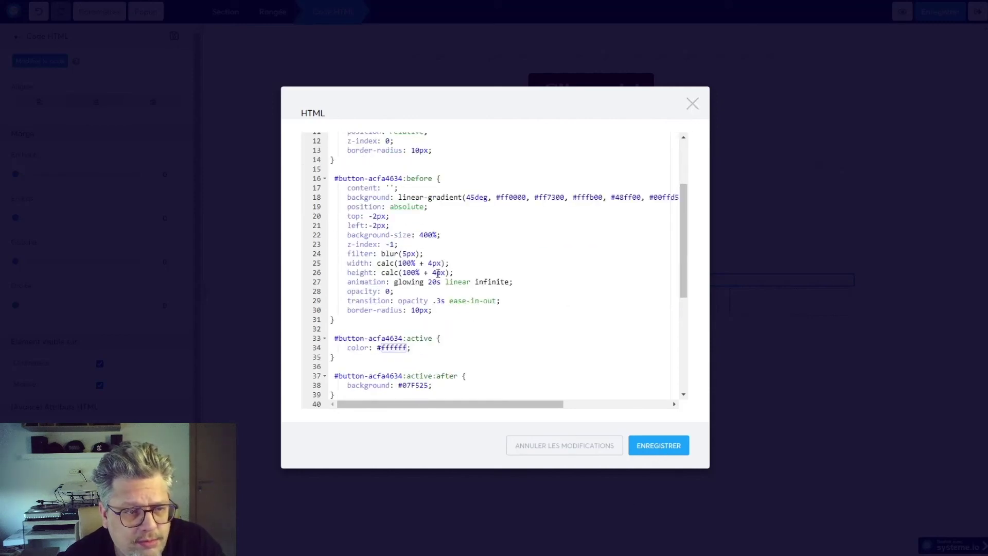
{"action": "left_click", "coordinate": [693, 104]}
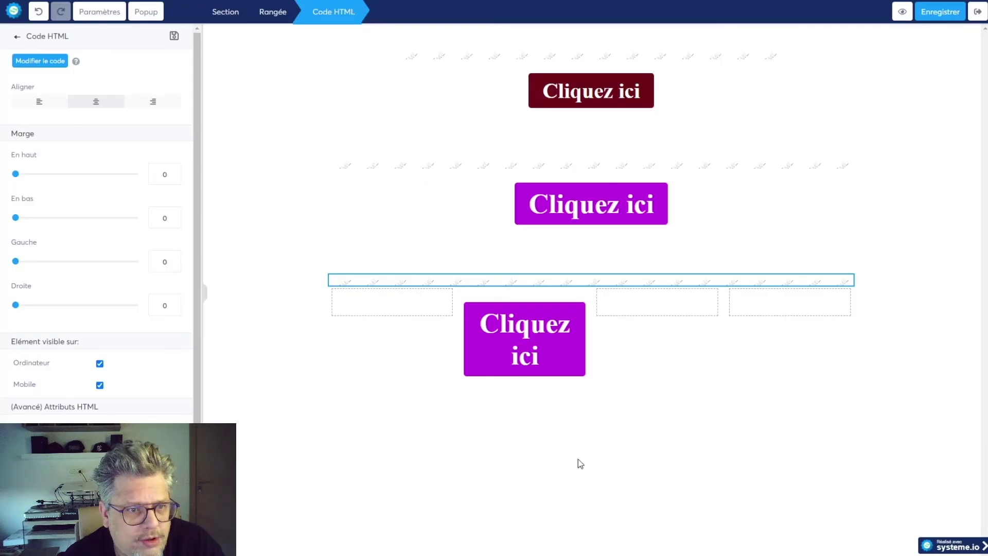
Set the bottom button's text color to black (000000) in the button settings
{"action": "left_click", "coordinate": [515, 355]}
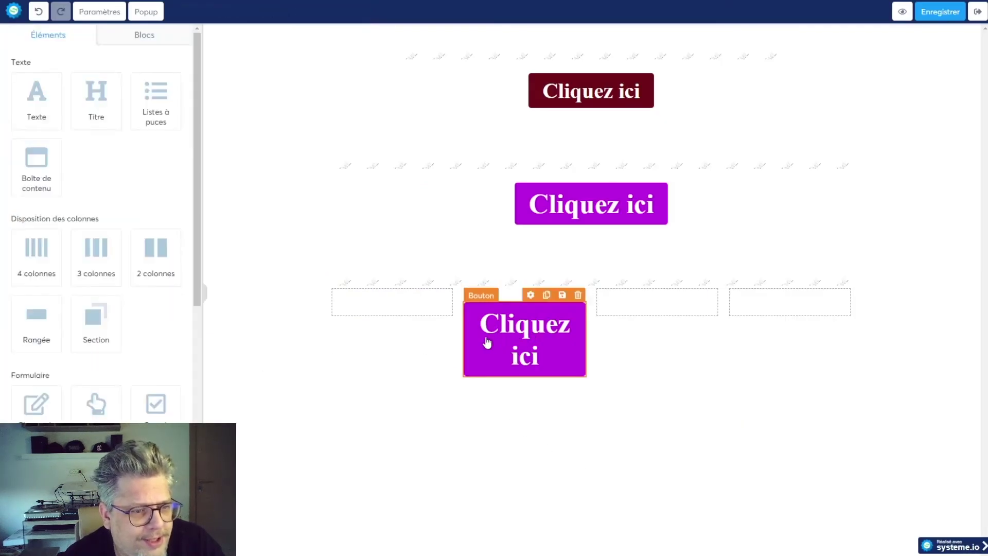
{"action": "scroll", "coordinate": [66, 362], "scroll_direction": "down", "scroll_amount": 12}
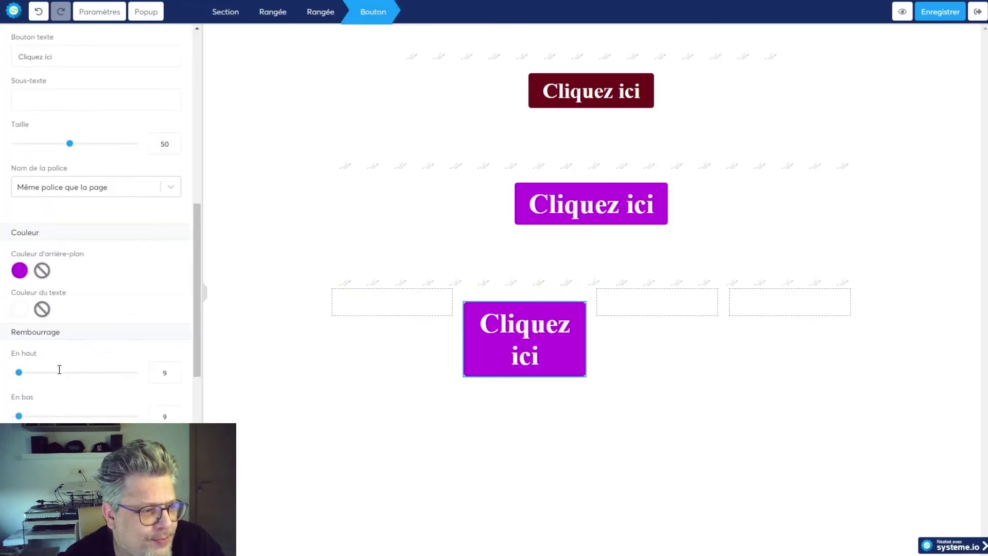
{"action": "left_click", "coordinate": [21, 200]}
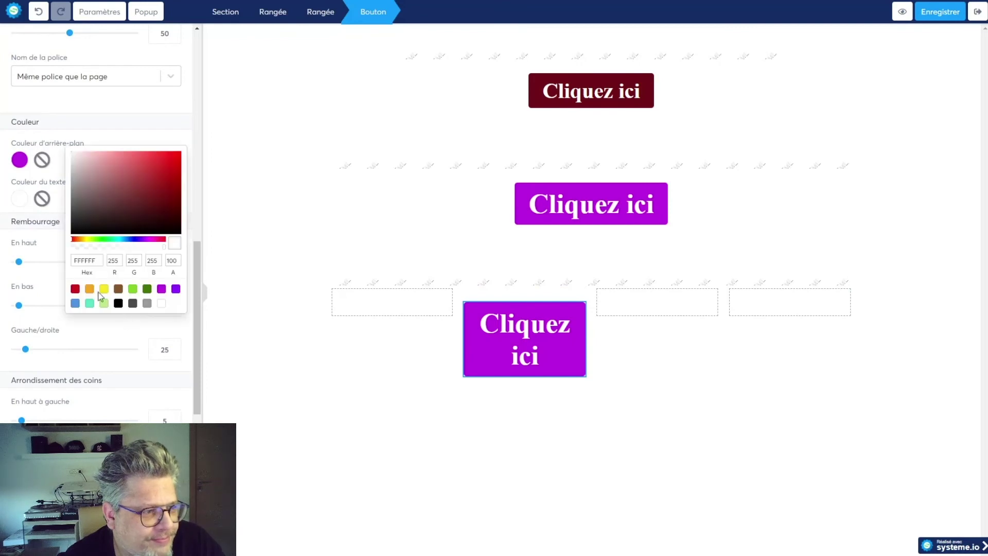
{"action": "left_click", "coordinate": [325, 158]}
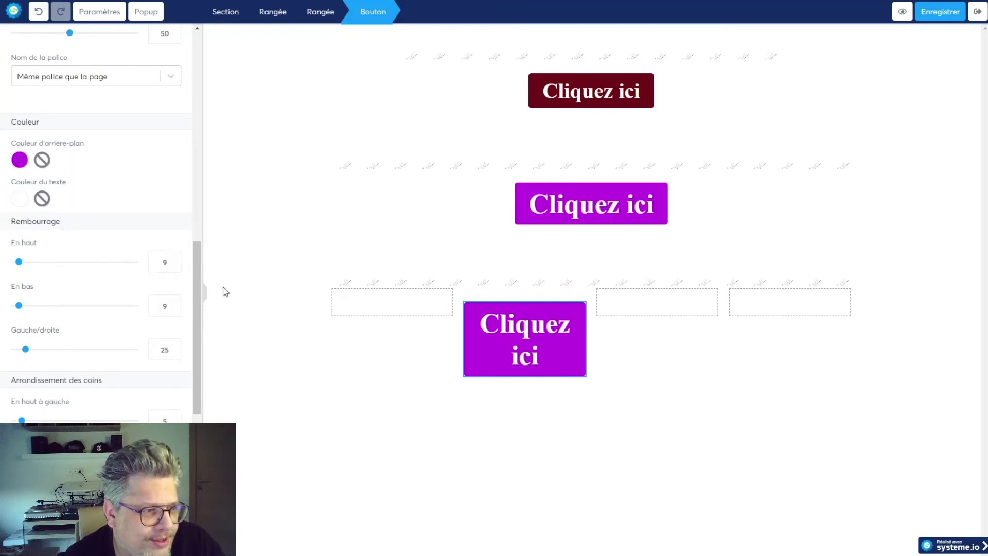
{"action": "left_click", "coordinate": [20, 200]}
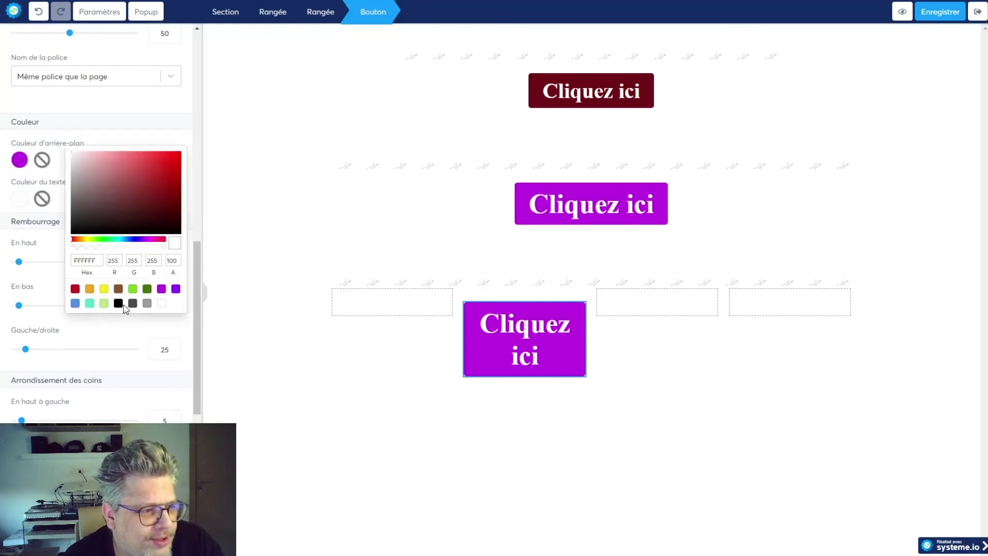
{"action": "left_click", "coordinate": [118, 303]}
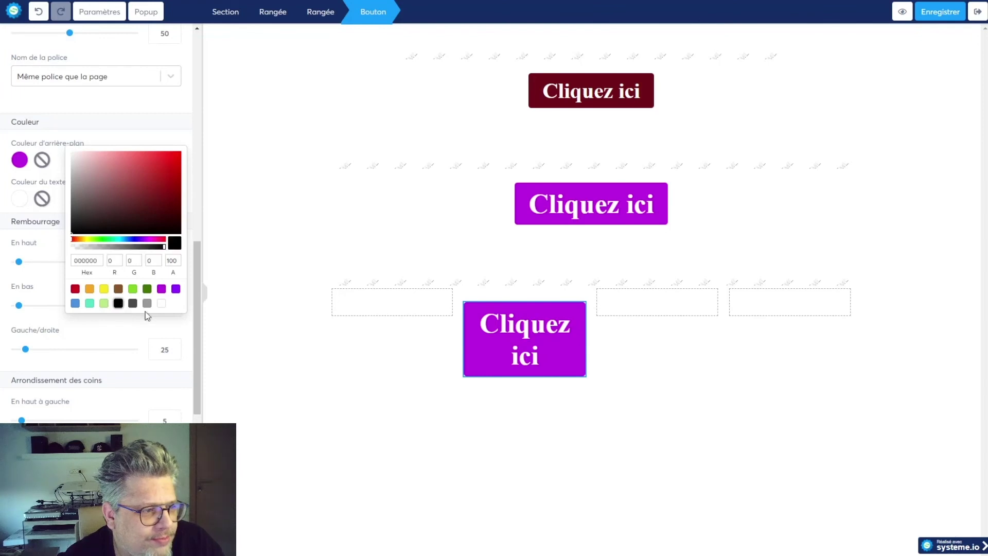
{"action": "left_click", "coordinate": [40, 202]}
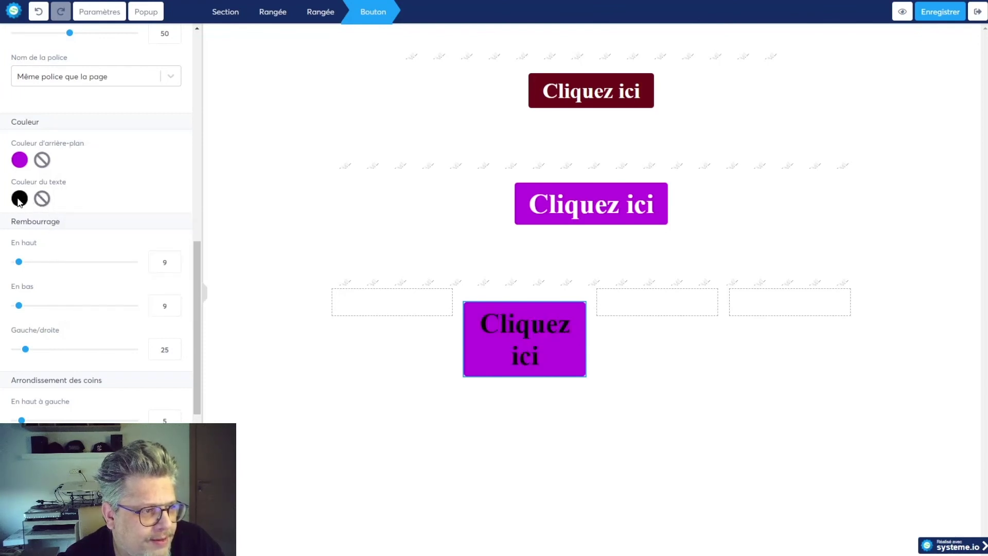
Set the bottom button's text color back to white (FFFFFF)
{"action": "left_click", "coordinate": [19, 199]}
{"action": "left_click", "coordinate": [161, 303]}
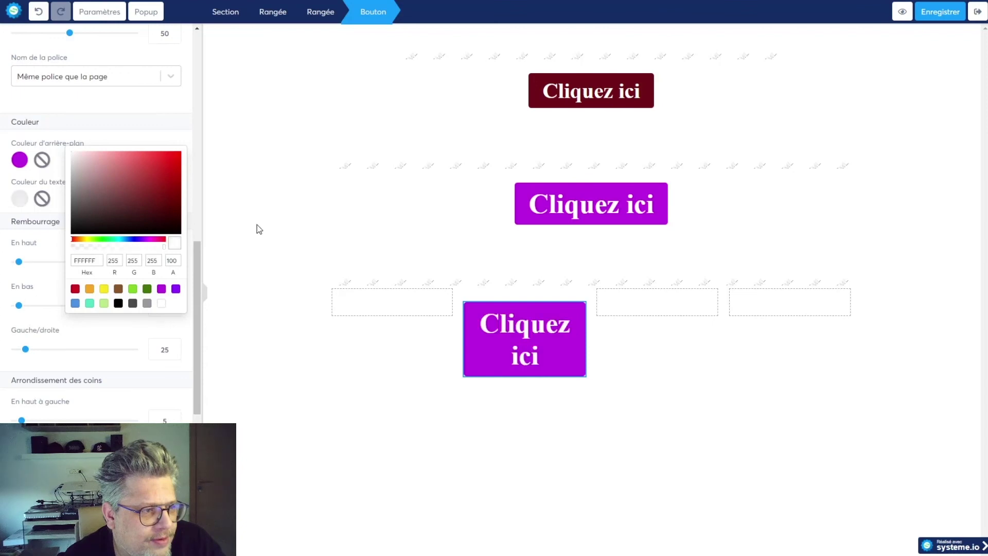
{"action": "left_click", "coordinate": [276, 224]}
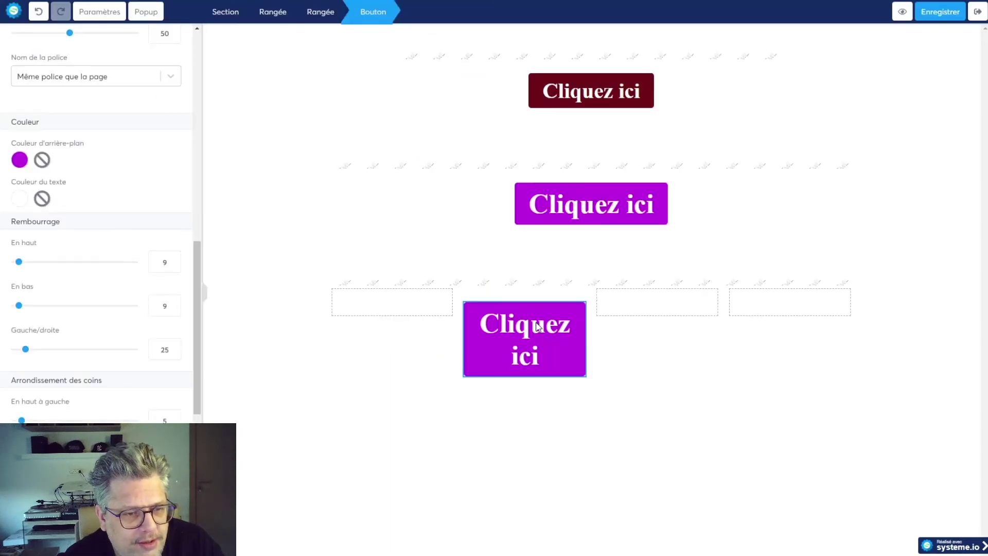
Move the button out of its column to above the four-column row, and delete the empty row
{"action": "left_click", "coordinate": [567, 293]}
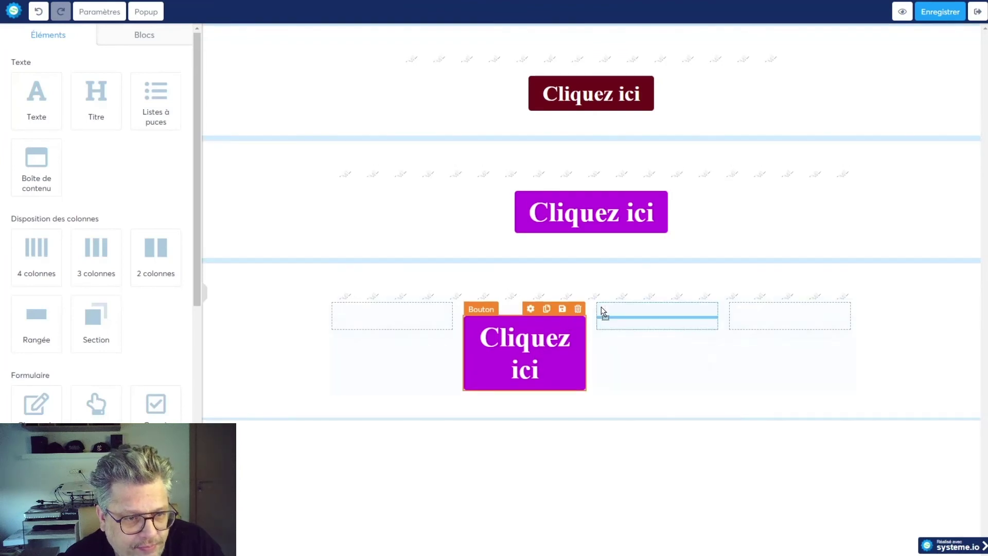
{"action": "key", "text": "ctrl+z"}
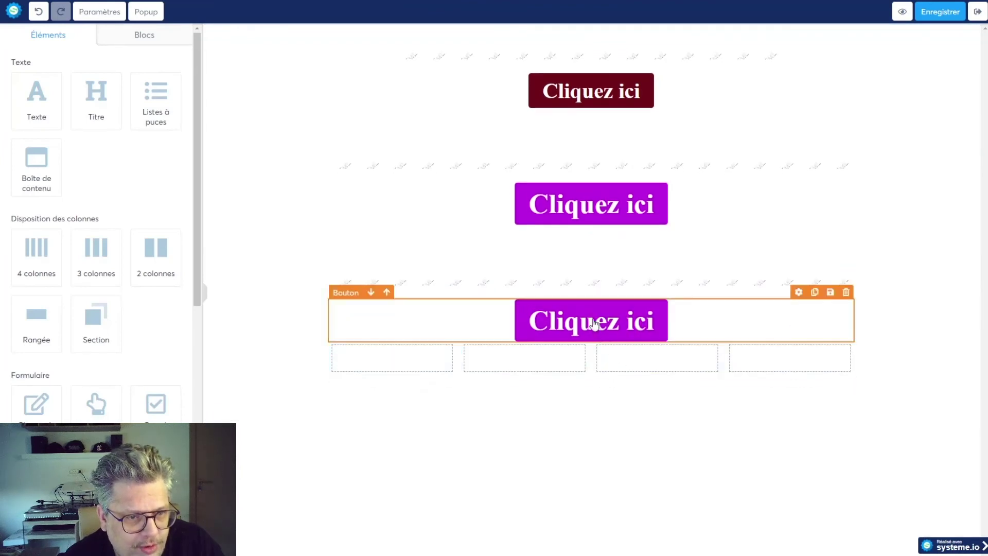
{"action": "left_click", "coordinate": [846, 334]}
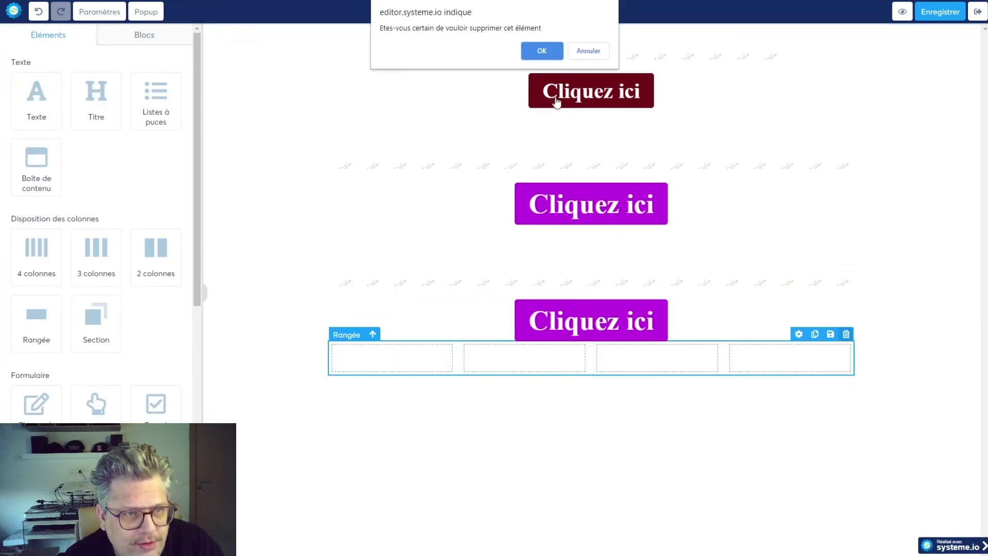
{"action": "left_click", "coordinate": [546, 49]}
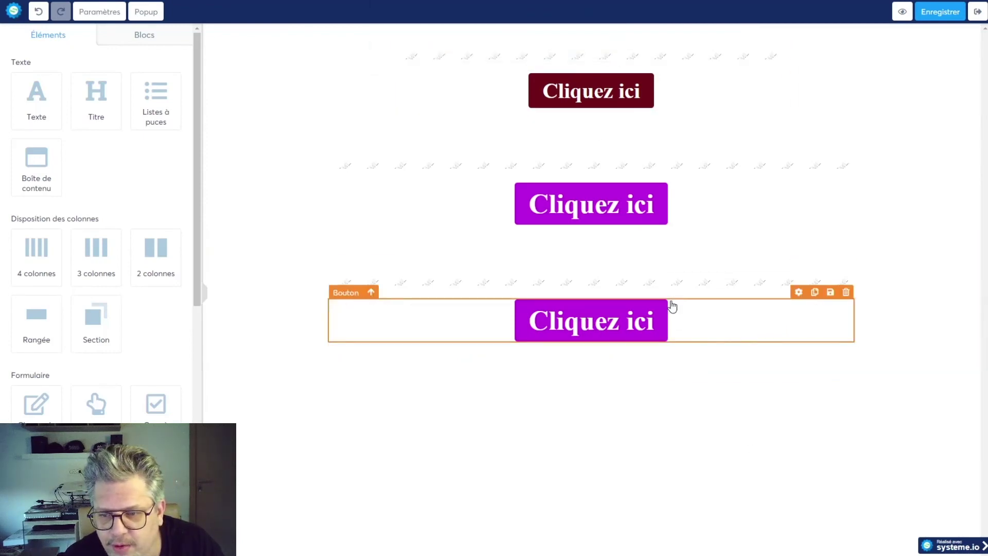
Save the page and open its preview
{"action": "left_click", "coordinate": [934, 25]}
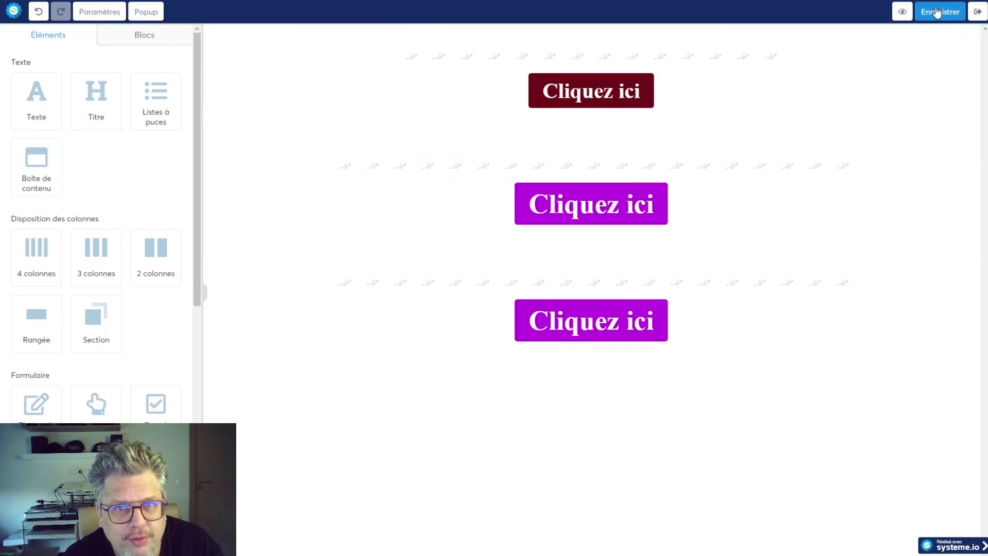
{"action": "left_click", "coordinate": [902, 12]}
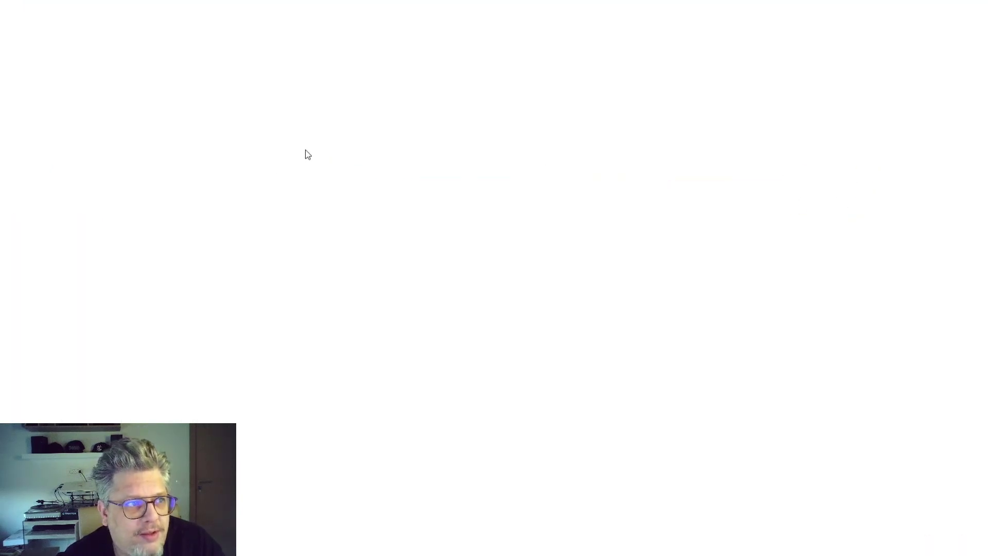